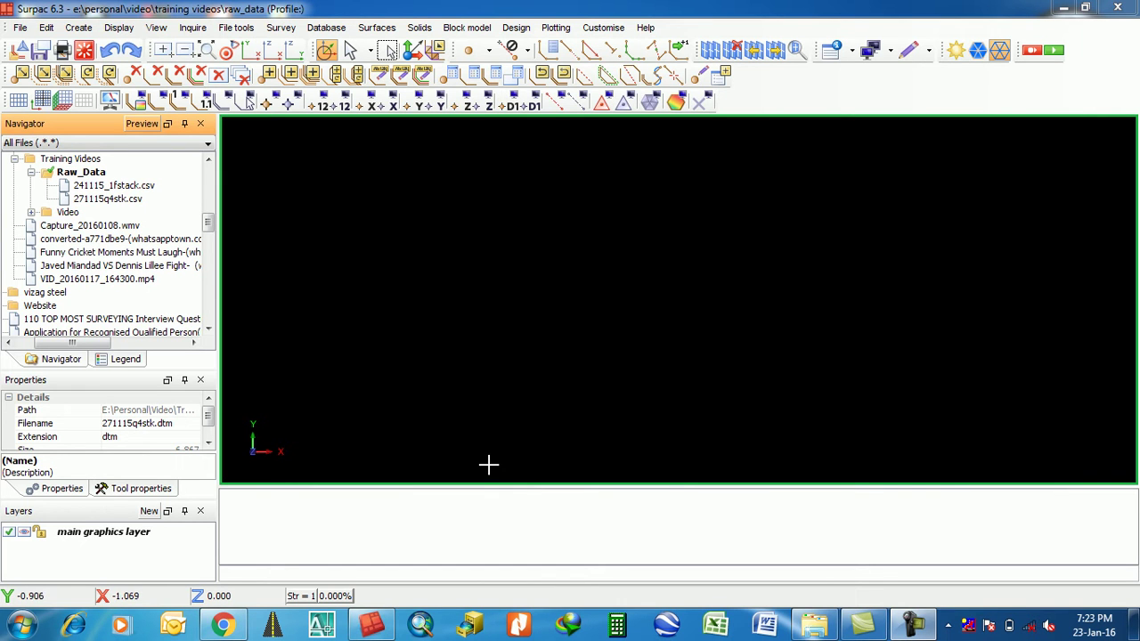
- Select the 241115_1fstack.csv survey file in the Navigator's Raw_Data folder
{"action": "left_click", "coordinate": [125, 186]}
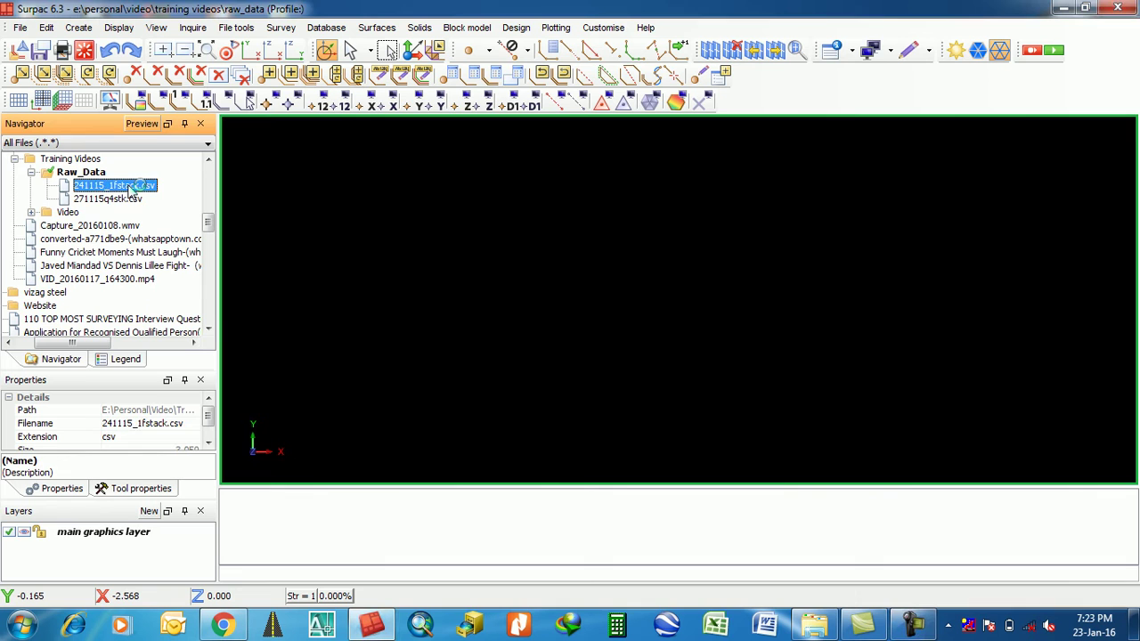
- Open 241115_1fstack.csv in Excel and select the Str_no column
{"action": "double_click", "coordinate": [131, 187]}
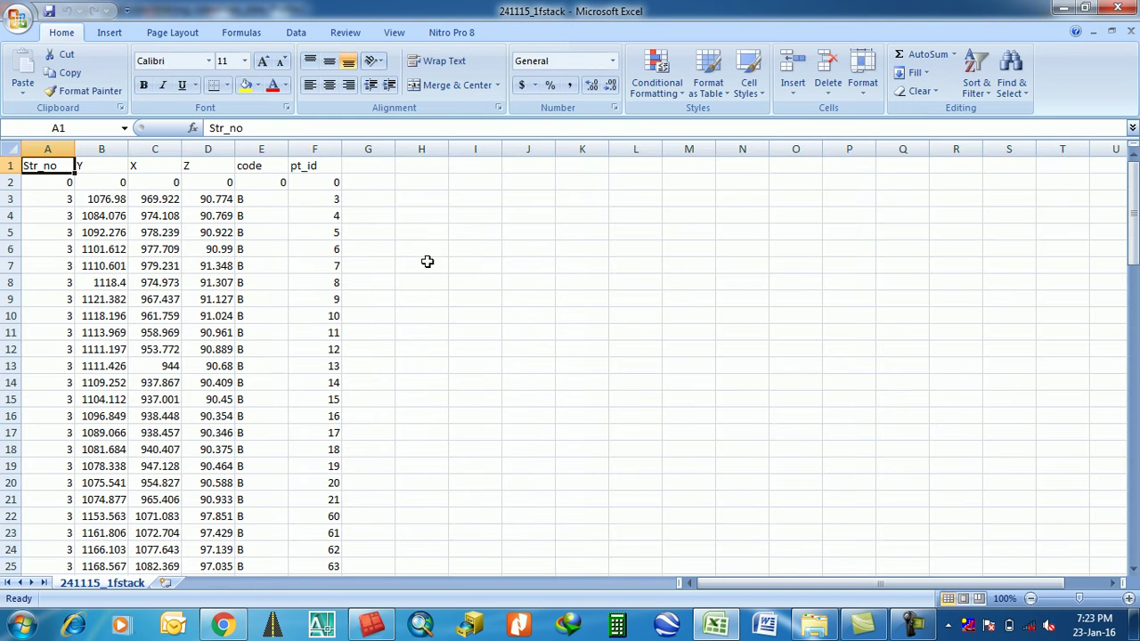
{"action": "left_click", "coordinate": [427, 260]}
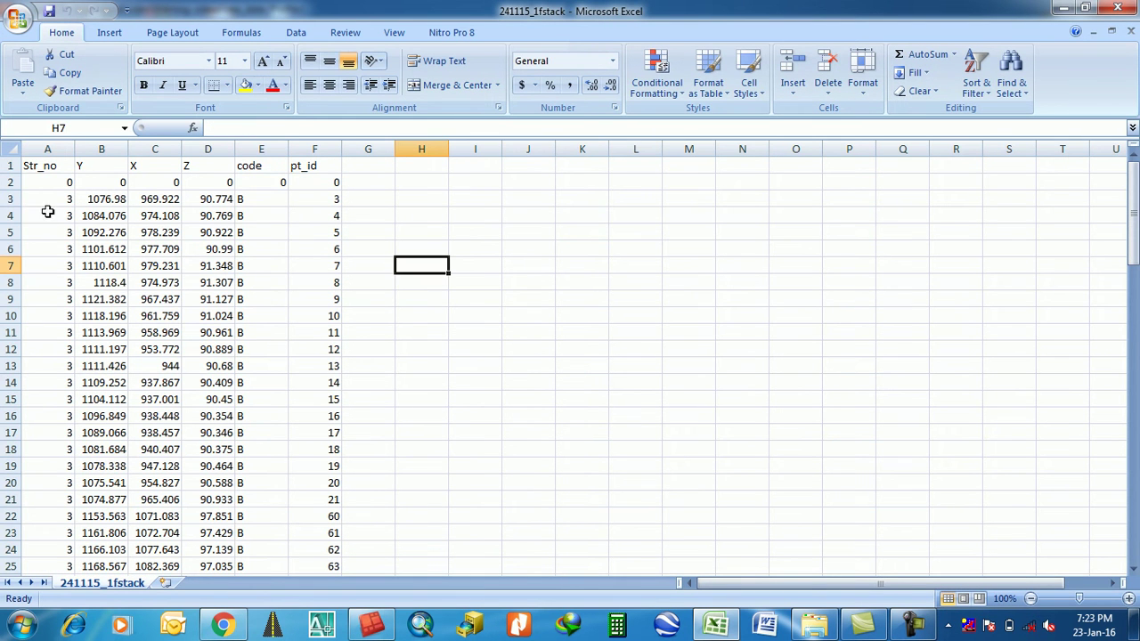
{"action": "left_click", "coordinate": [54, 141]}
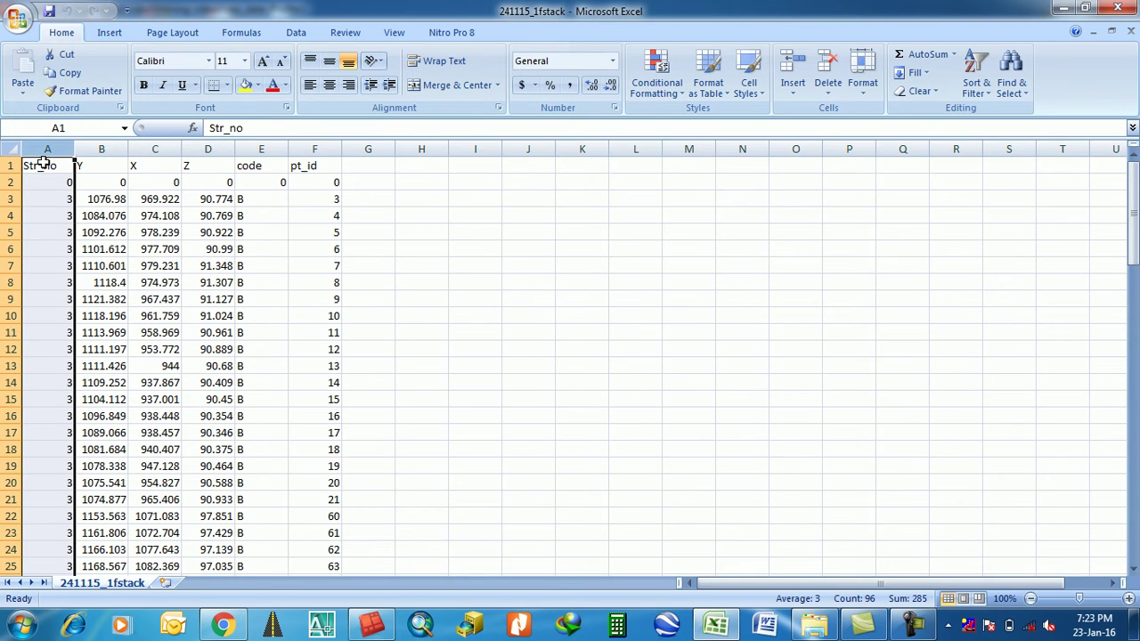
{"action": "left_click", "coordinate": [44, 165]}
- Inspect the Y, X, Z, code and pt_id columns, then select the first block of survey rows
{"action": "left_click", "coordinate": [88, 149]}
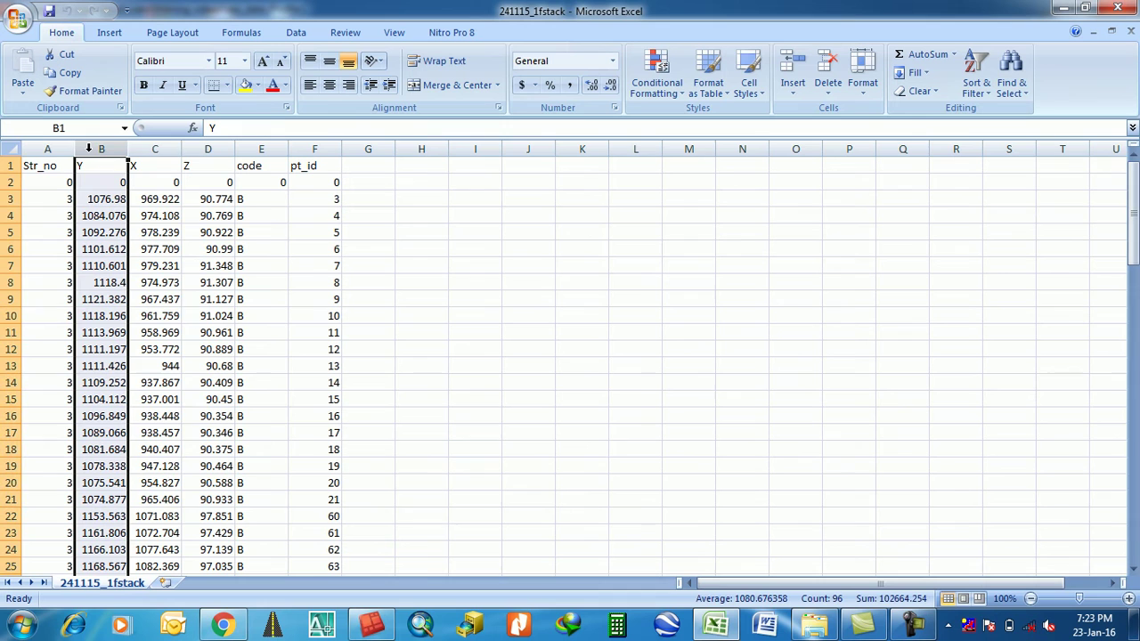
{"action": "left_click", "coordinate": [156, 148]}
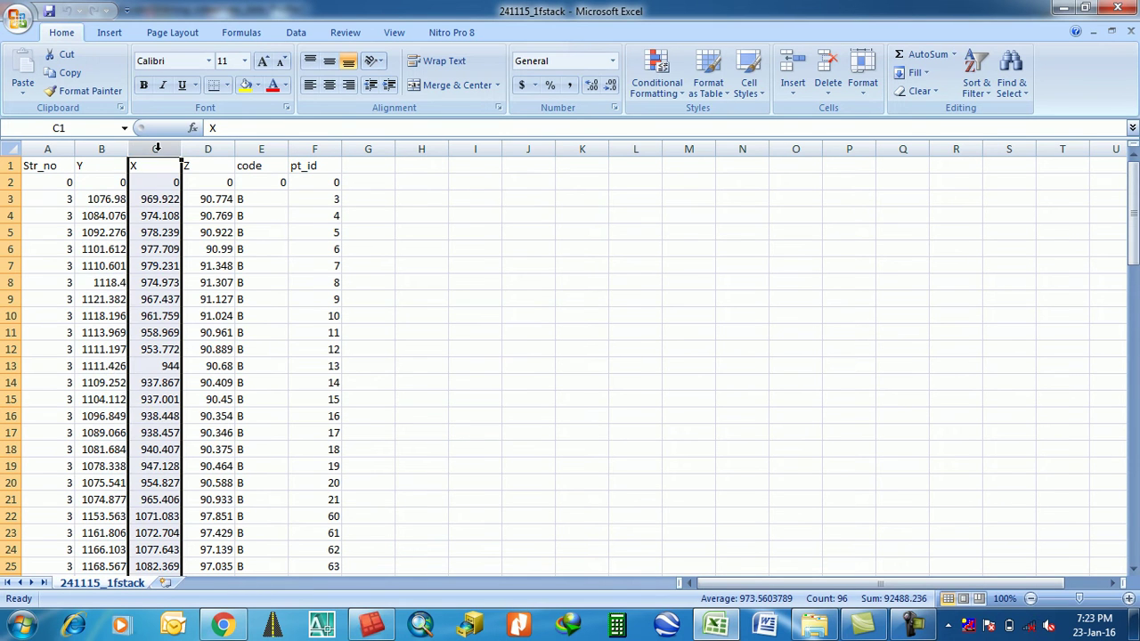
{"action": "left_click", "coordinate": [208, 148]}
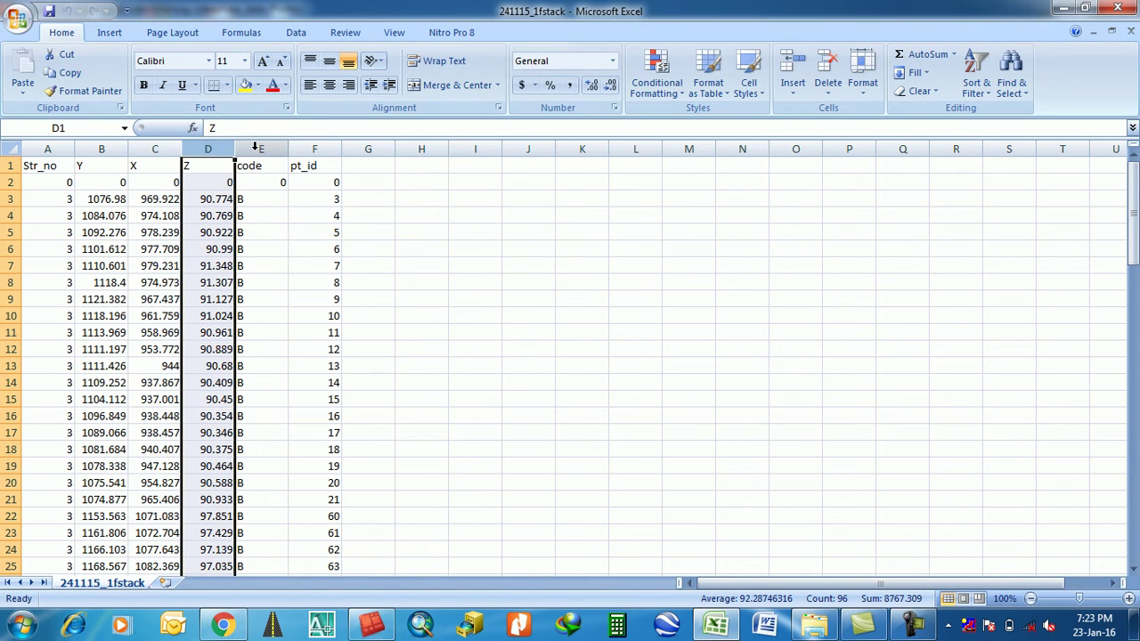
{"action": "left_click", "coordinate": [259, 148]}
{"action": "left_click", "coordinate": [314, 148]}
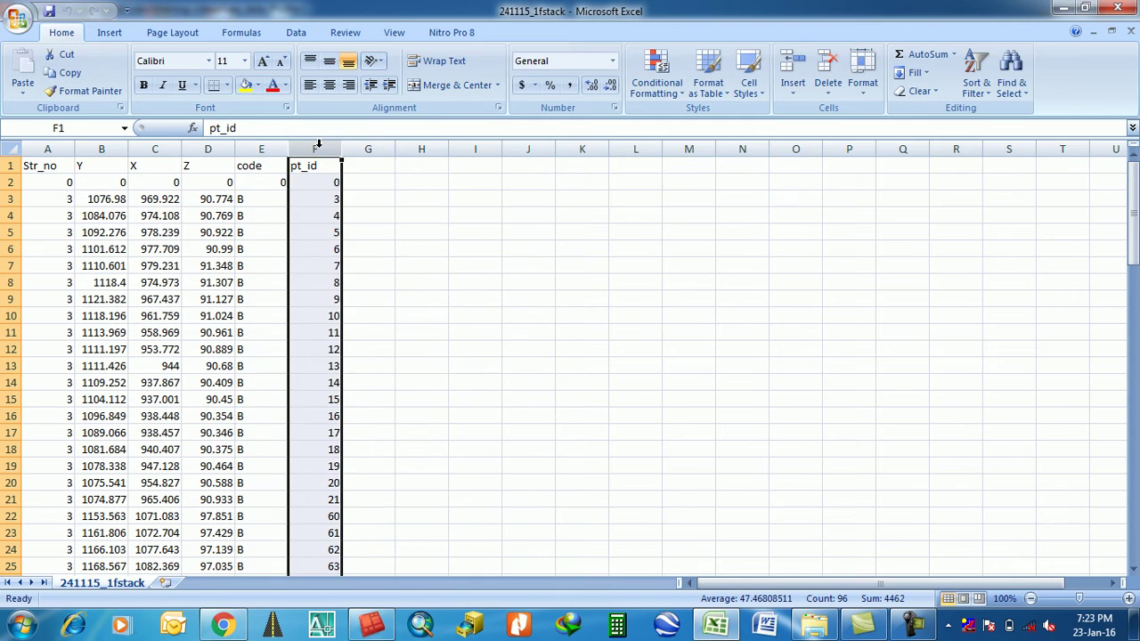
{"action": "left_click", "coordinate": [461, 318]}
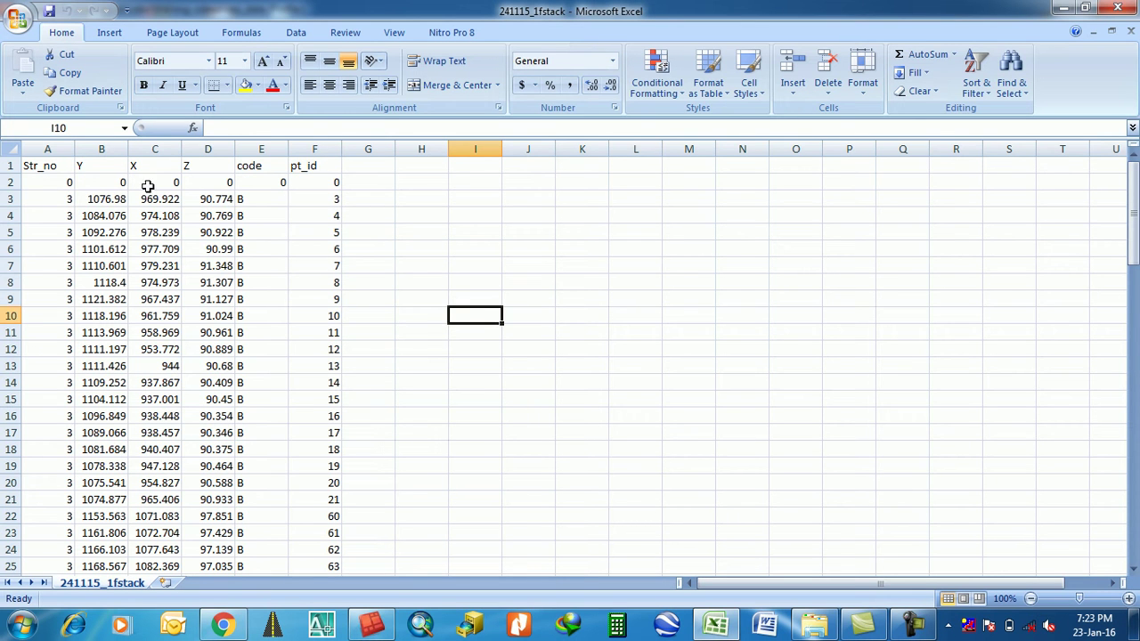
{"action": "left_click_drag", "start_coordinate": [62, 196], "coordinate": [343, 506]}
- Try a Data-tab sort, dismiss the range error, then select the B codes in column E
{"action": "left_click", "coordinate": [424, 434]}
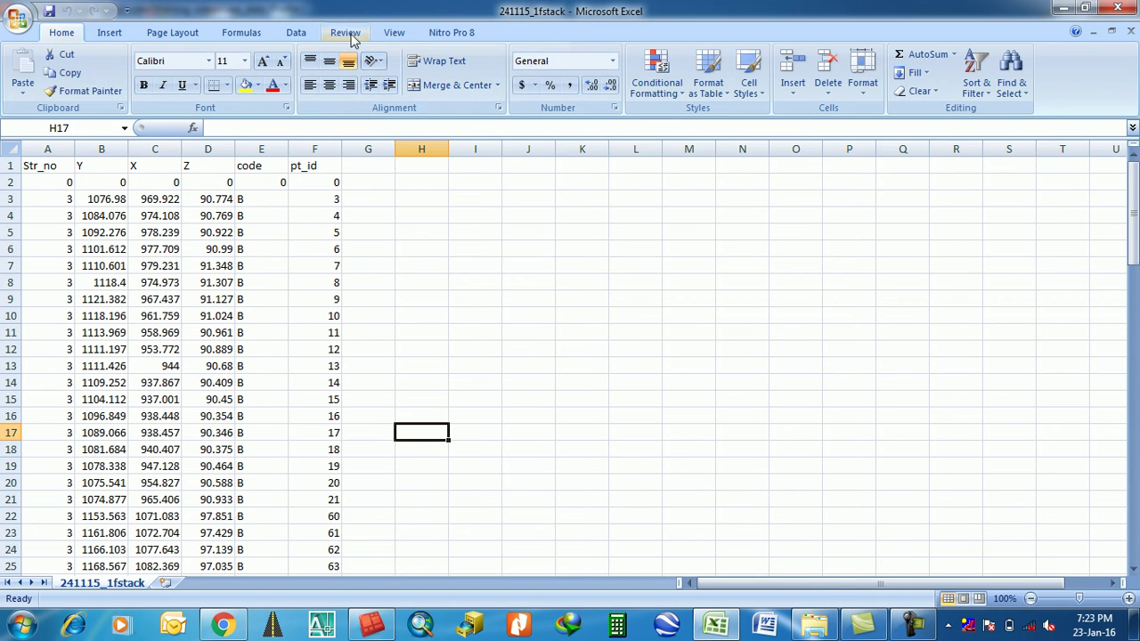
{"action": "left_click", "coordinate": [296, 33]}
{"action": "left_click", "coordinate": [403, 80]}
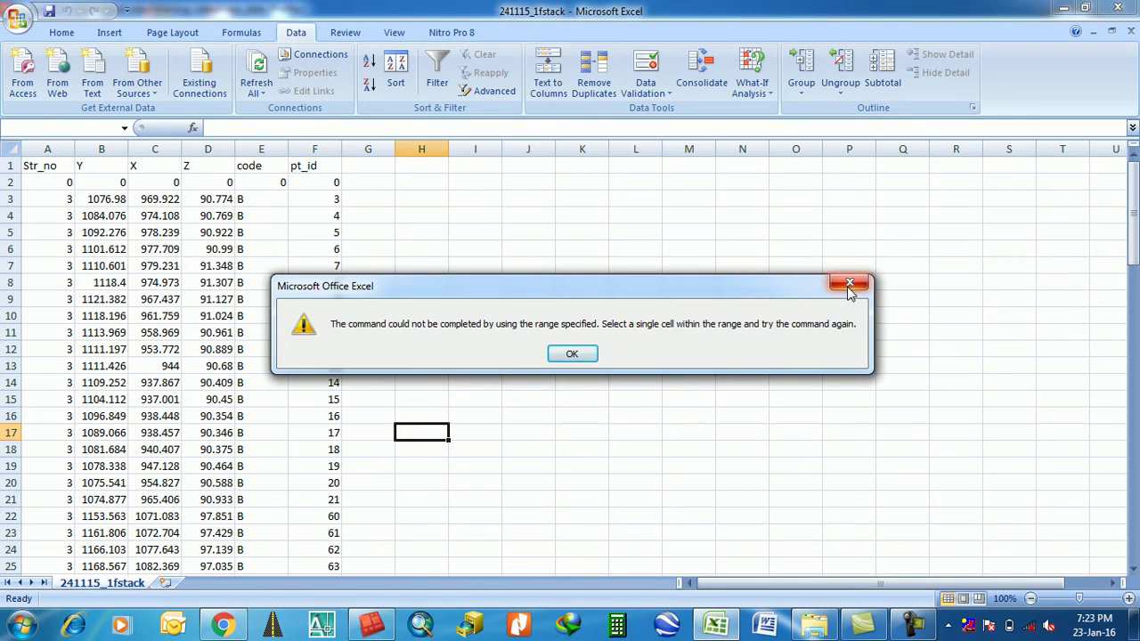
{"action": "left_click", "coordinate": [850, 282]}
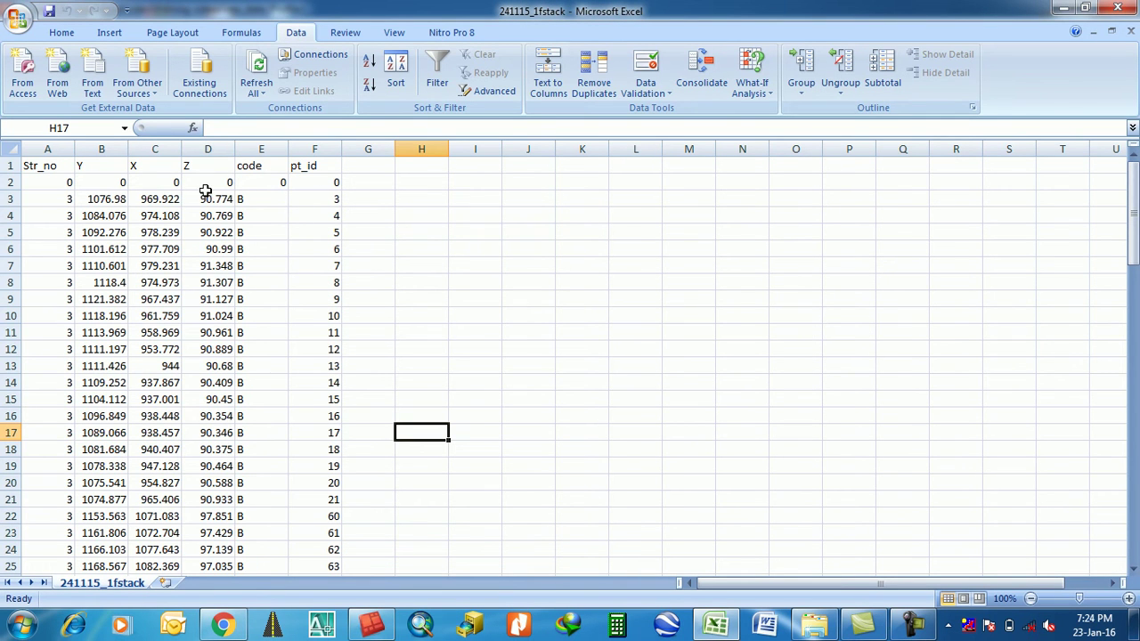
{"action": "left_click_drag", "start_coordinate": [249, 196], "coordinate": [261, 432]}
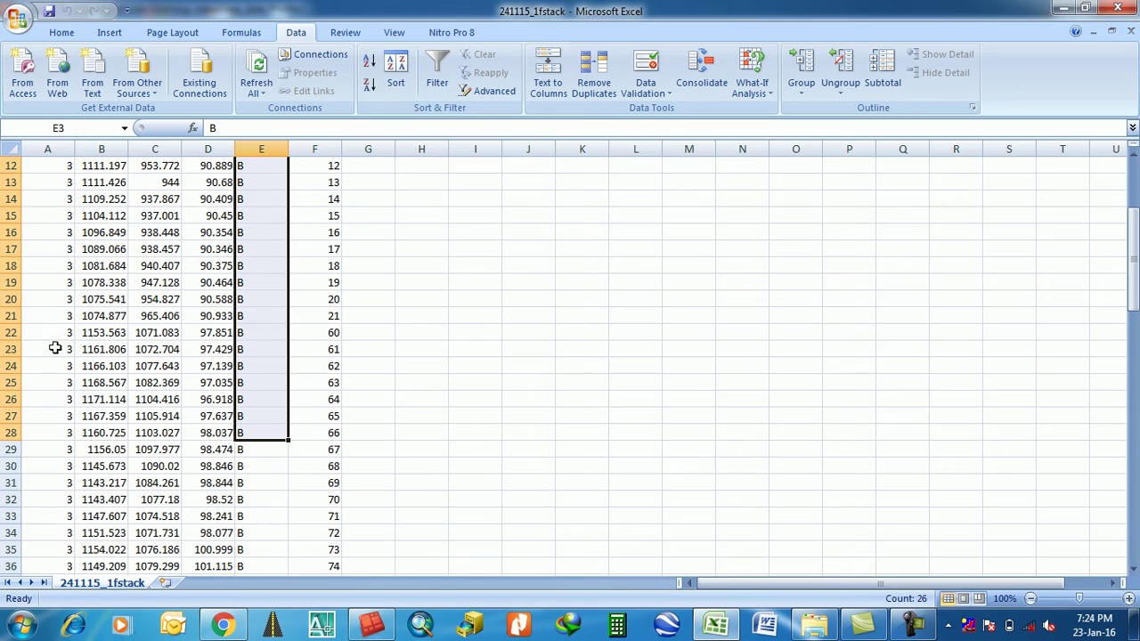
{"action": "scroll", "coordinate": [331, 389], "scroll_direction": "up", "scroll_amount": 4}
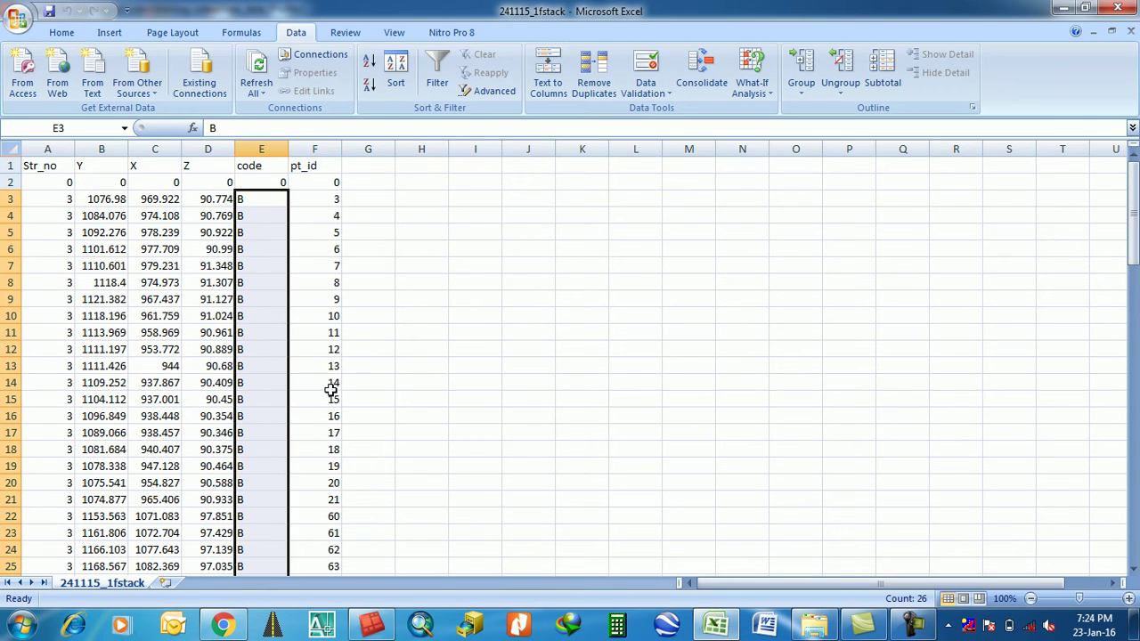
{"action": "left_click", "coordinate": [42, 197]}
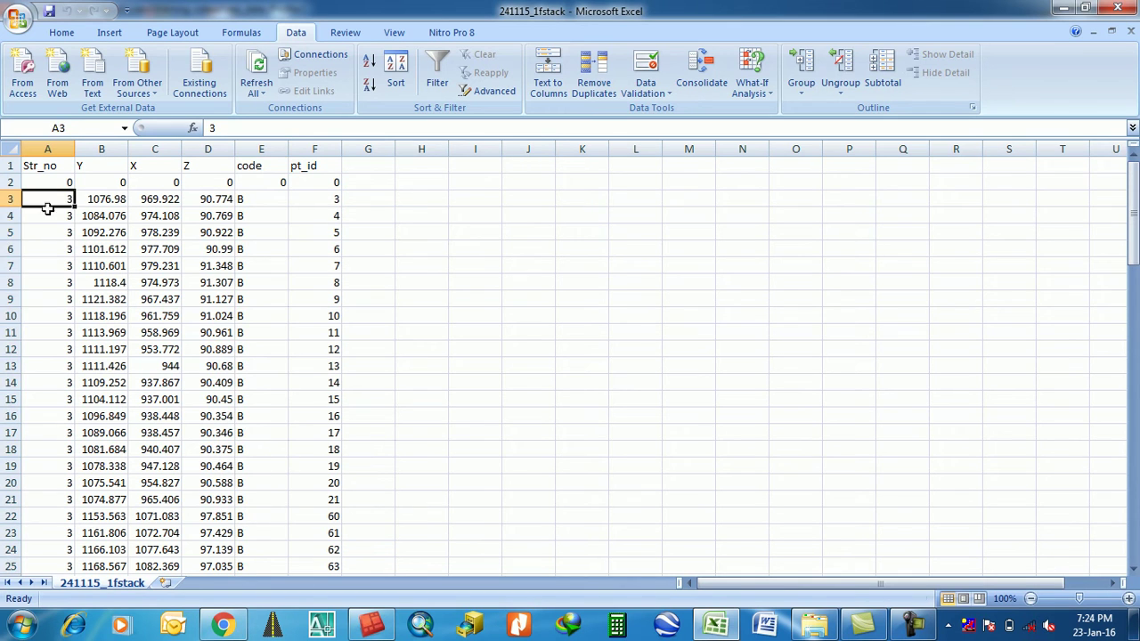
{"action": "left_click_drag", "start_coordinate": [47, 205], "coordinate": [51, 445]}
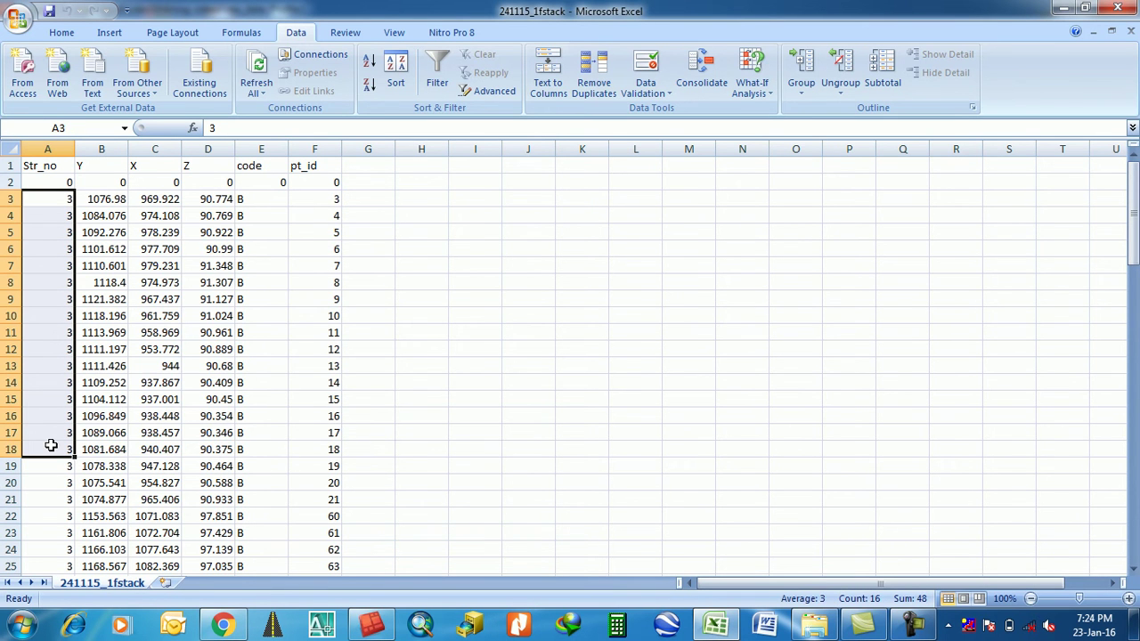
{"action": "left_click", "coordinate": [56, 219]}
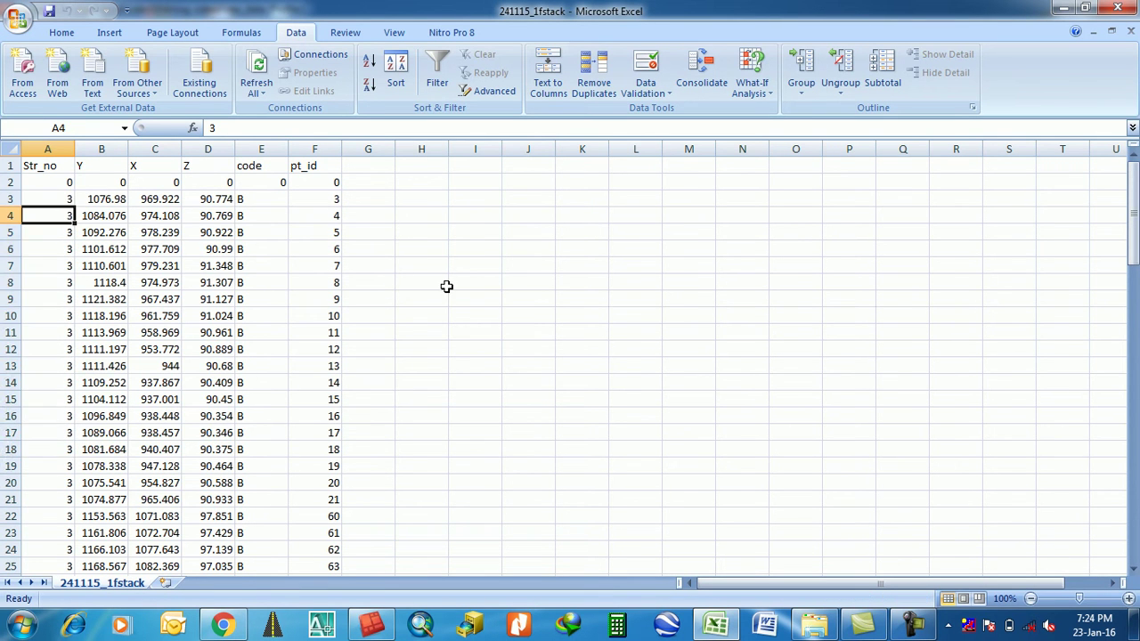
{"action": "scroll", "coordinate": [446, 286], "scroll_direction": "down", "scroll_amount": 16}
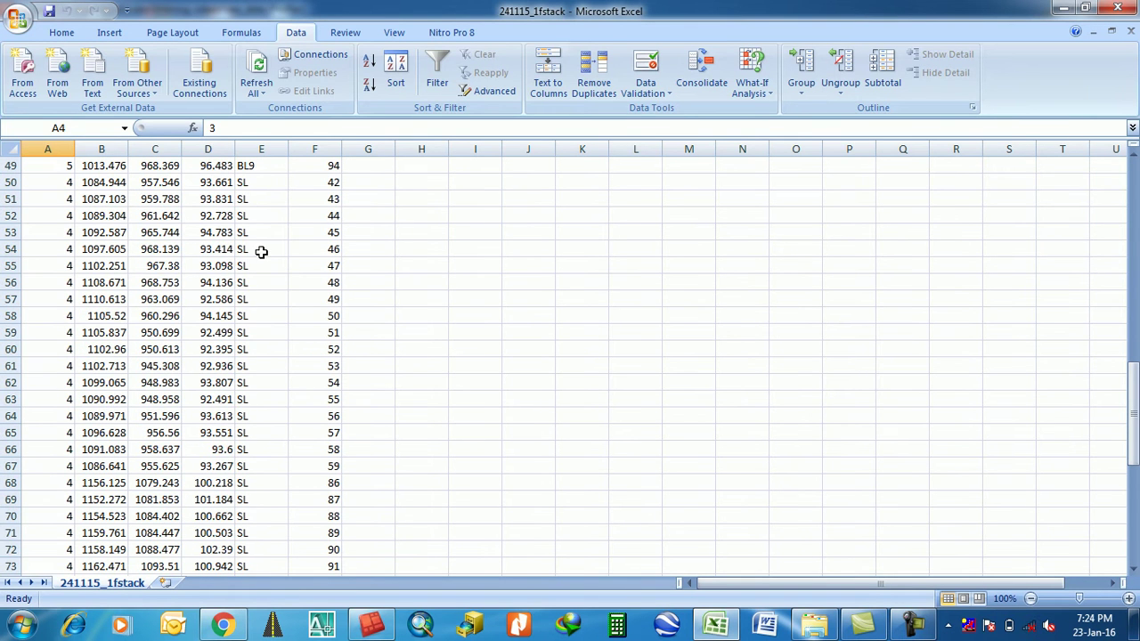
{"action": "left_click_drag", "start_coordinate": [259, 248], "coordinate": [258, 410]}
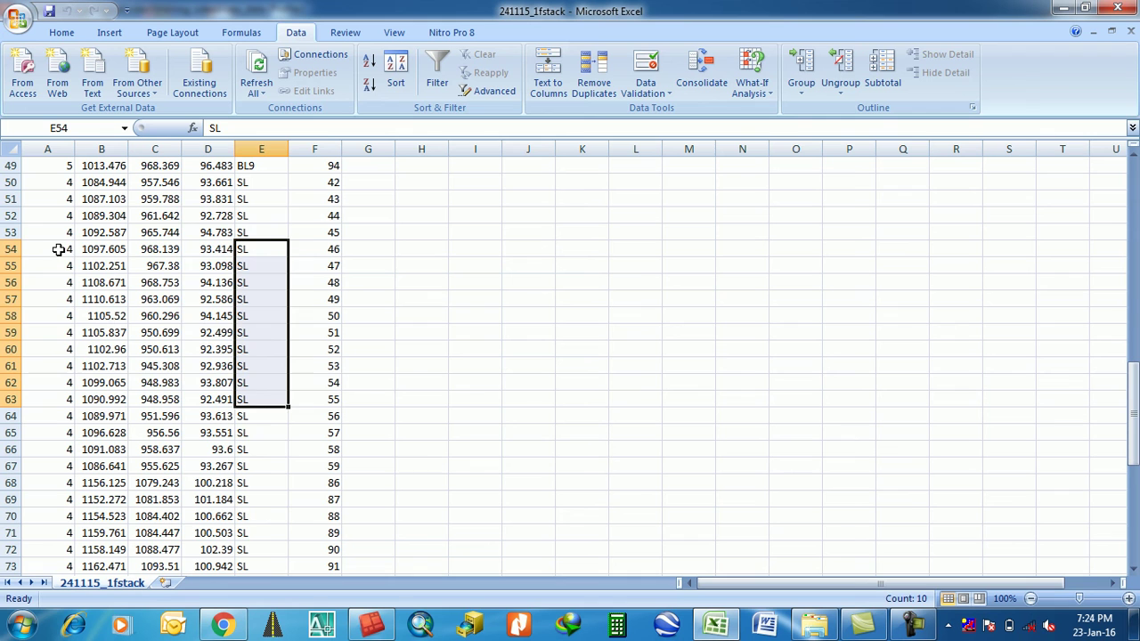
{"action": "left_click_drag", "start_coordinate": [58, 248], "coordinate": [80, 414]}
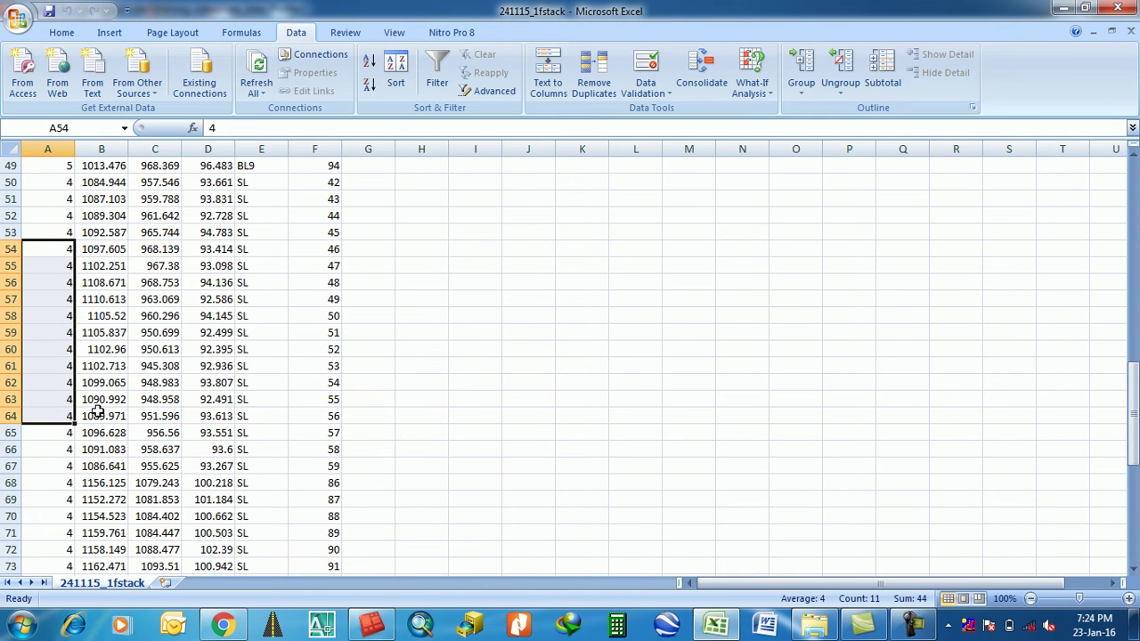
{"action": "scroll", "coordinate": [330, 334], "scroll_direction": "down", "scroll_amount": 4}
{"action": "scroll", "coordinate": [329, 334], "scroll_direction": "down", "scroll_amount": 5}
{"action": "left_click_drag", "start_coordinate": [255, 199], "coordinate": [262, 378]}
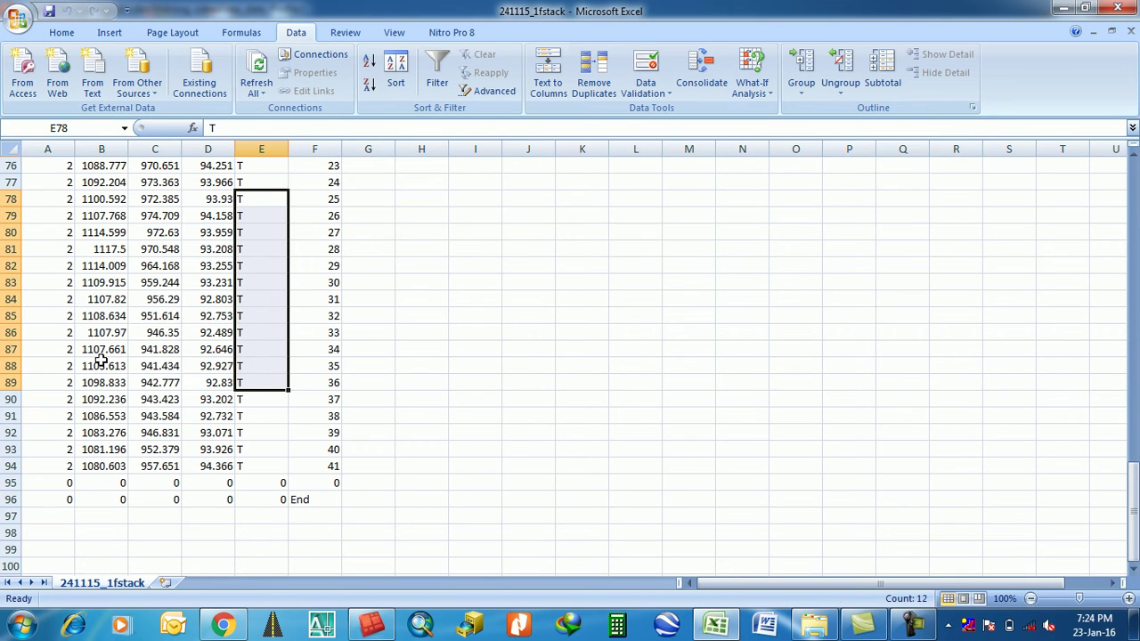
{"action": "left_click_drag", "start_coordinate": [43, 249], "coordinate": [54, 416]}
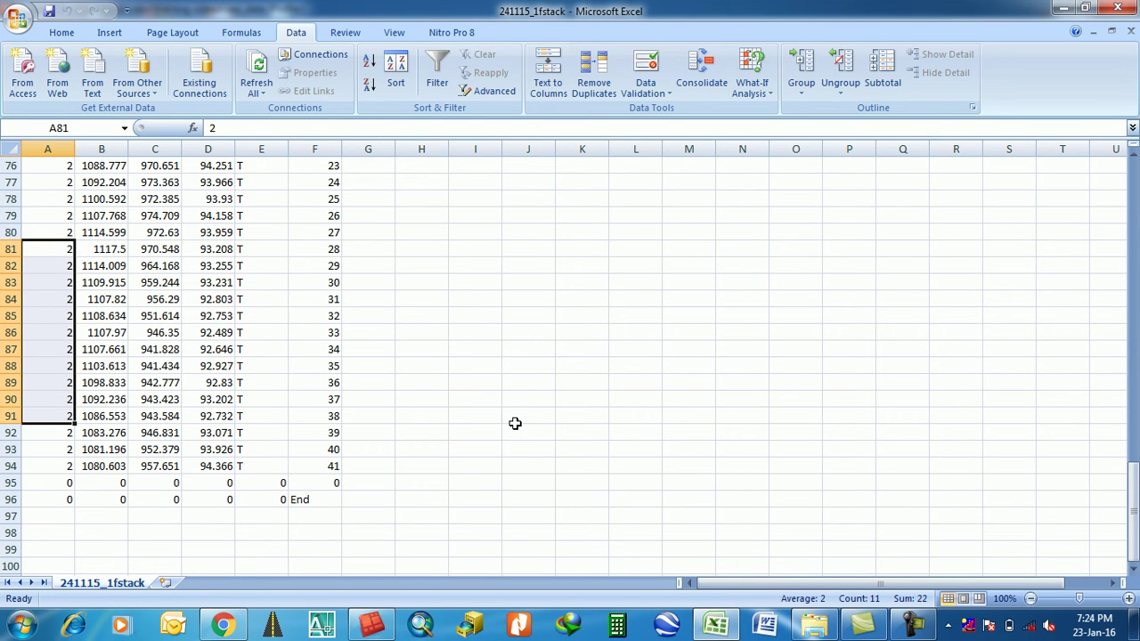
{"action": "scroll", "coordinate": [534, 365], "scroll_direction": "down", "scroll_amount": 1}
{"action": "scroll", "coordinate": [475, 294], "scroll_direction": "up", "scroll_amount": 20}
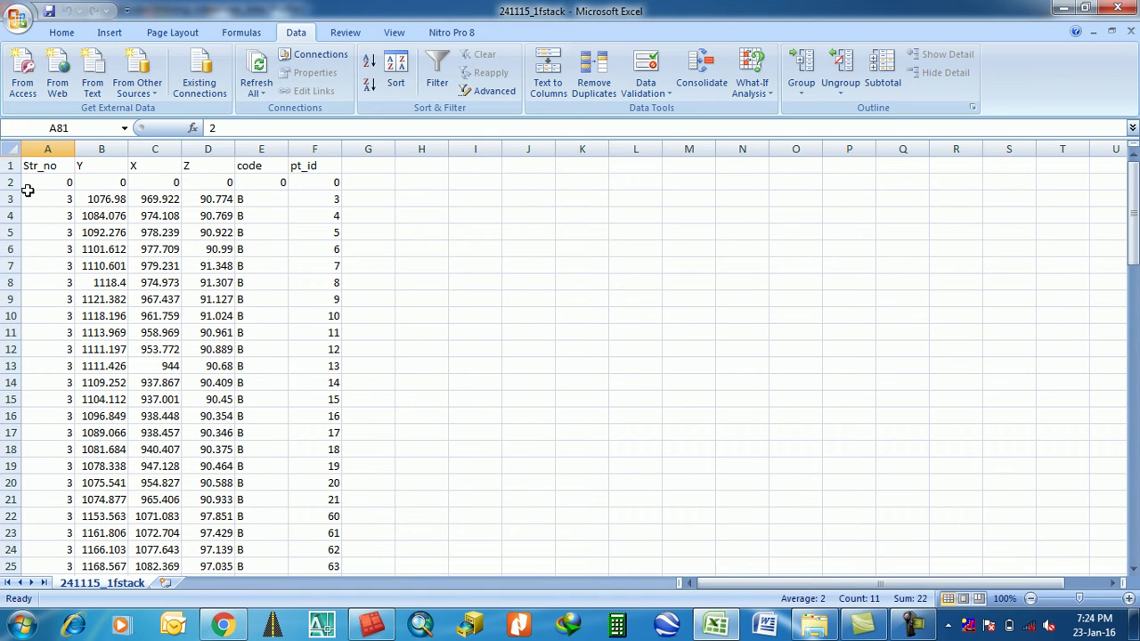
- Check the all-zero separator row 2 values in A2, B2 and C2
{"action": "left_click_drag", "start_coordinate": [28, 178], "coordinate": [331, 180]}
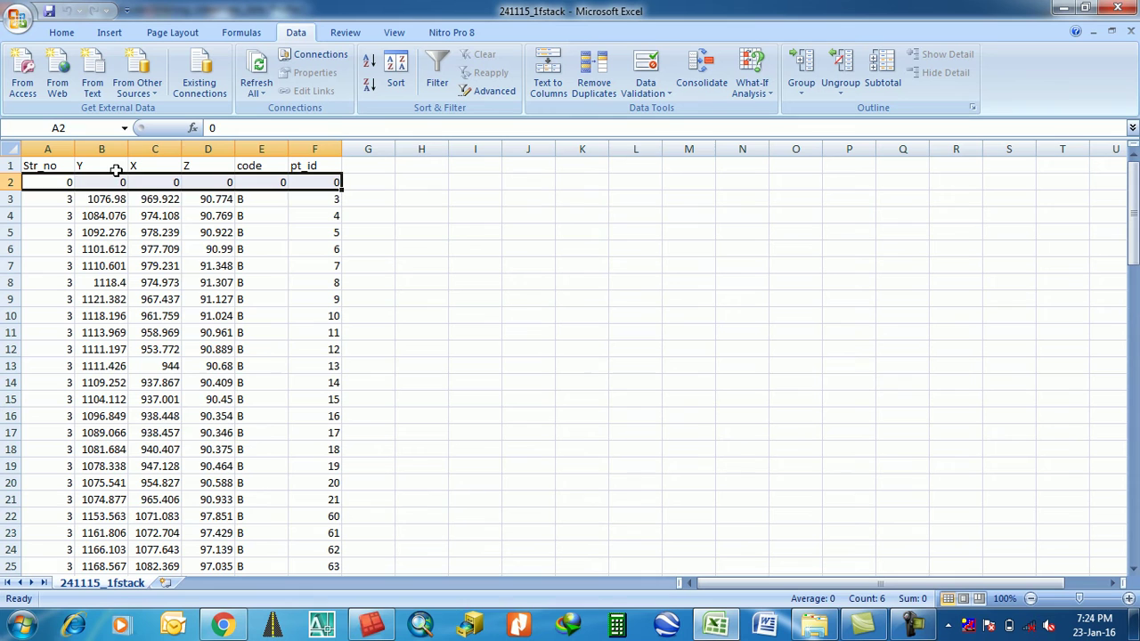
{"action": "left_click", "coordinate": [67, 184]}
{"action": "left_click", "coordinate": [114, 184]}
{"action": "left_click", "coordinate": [135, 183]}
- Inspect the closing zero rows 95–96 and the End marker in F96, then return to the top
{"action": "scroll", "coordinate": [364, 190], "scroll_direction": "down", "scroll_amount": 20}
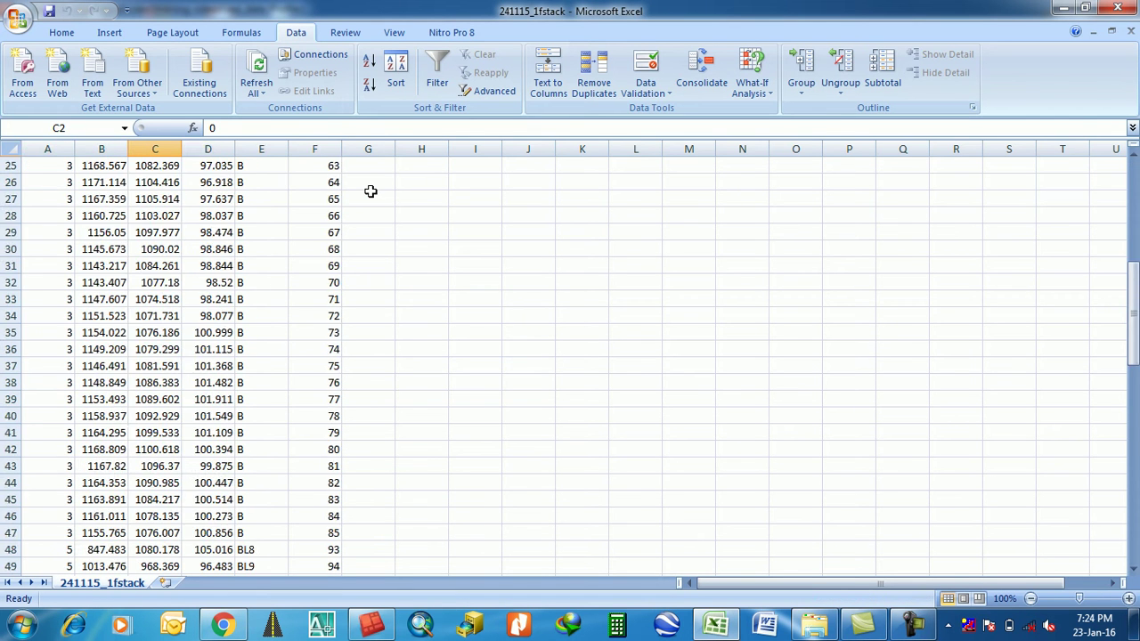
{"action": "scroll", "coordinate": [364, 189], "scroll_direction": "down", "scroll_amount": 5}
{"action": "scroll", "coordinate": [252, 187], "scroll_direction": "up", "scroll_amount": 5}
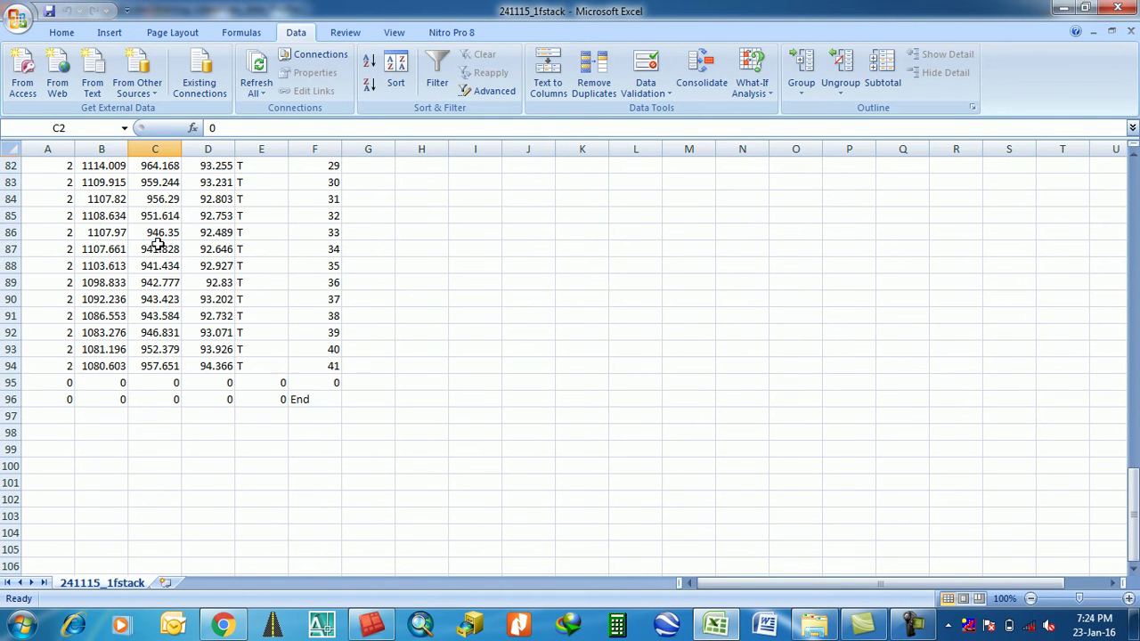
{"action": "left_click_drag", "start_coordinate": [67, 382], "coordinate": [321, 399]}
{"action": "left_click", "coordinate": [315, 398]}
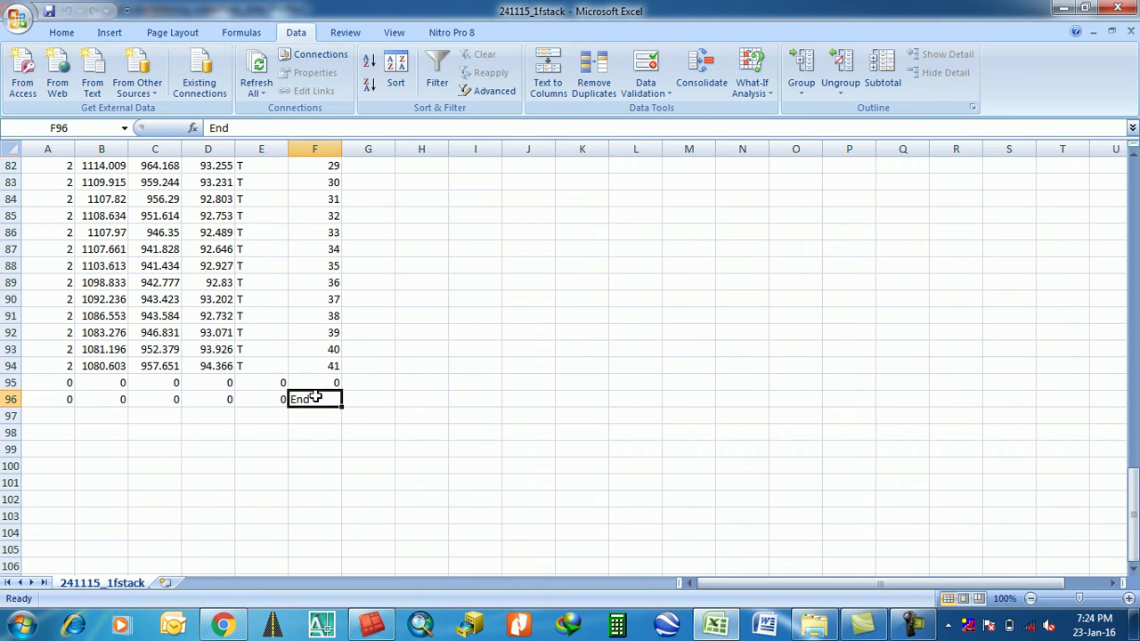
{"action": "scroll", "coordinate": [419, 383], "scroll_direction": "up", "scroll_amount": 12}
{"action": "left_click", "coordinate": [379, 283]}
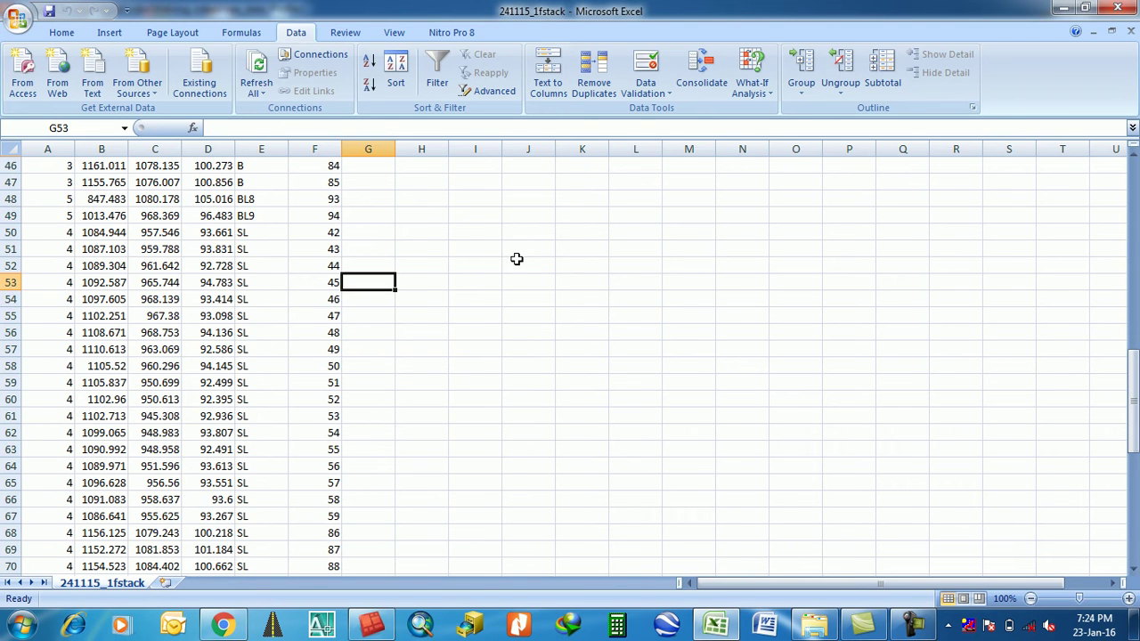
{"action": "scroll", "coordinate": [521, 259], "scroll_direction": "up", "scroll_amount": 15}
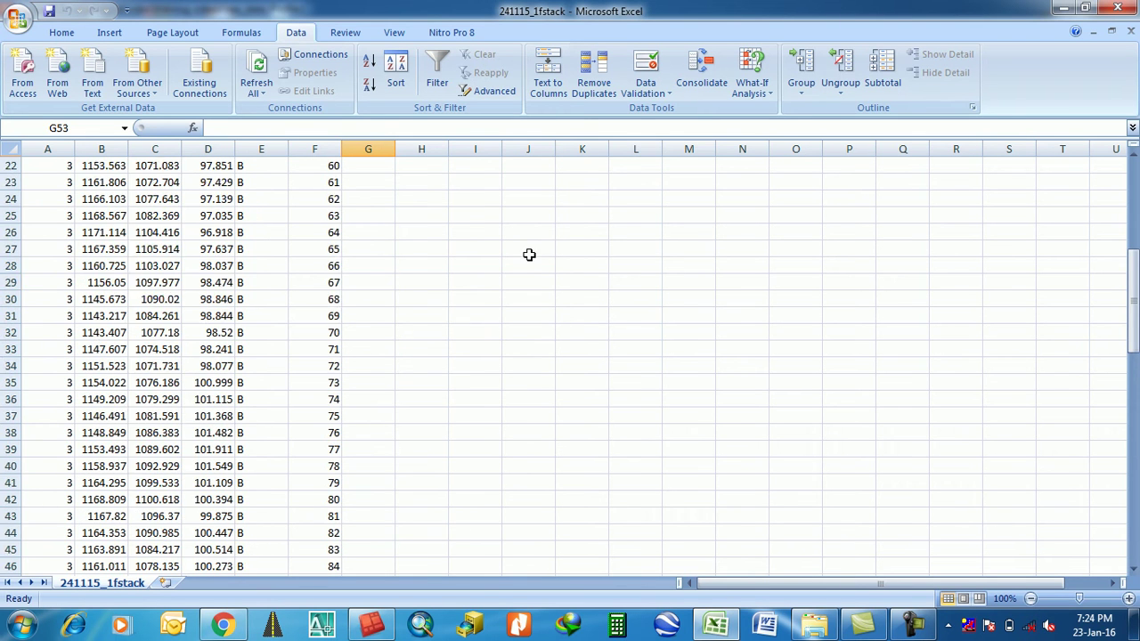
{"action": "left_click", "coordinate": [1117, 12]}
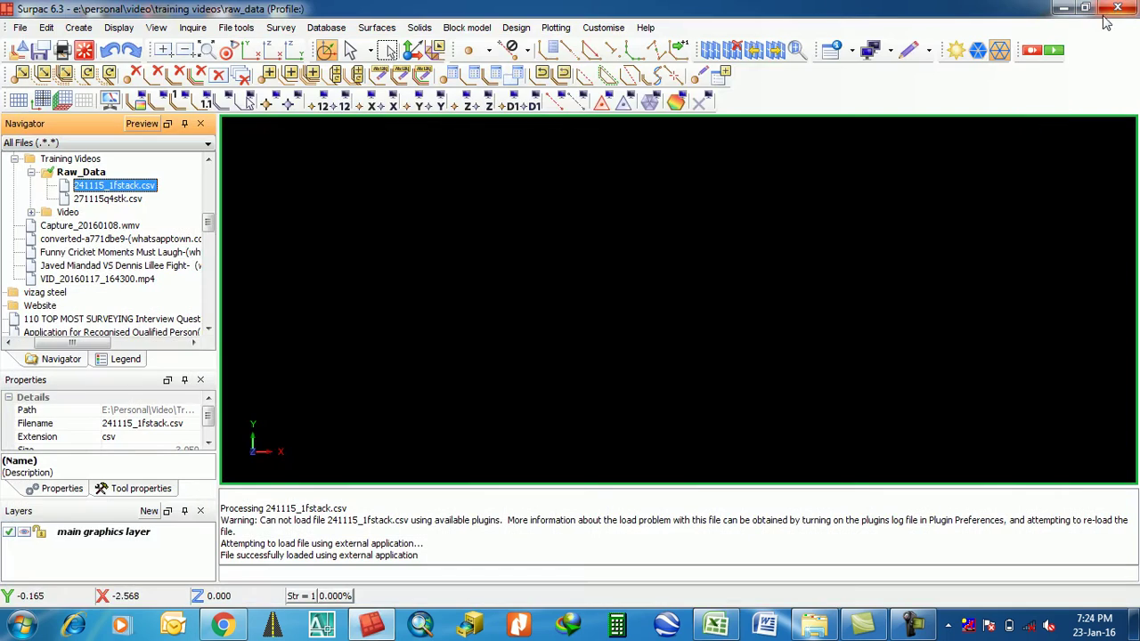
{"action": "right_click", "coordinate": [580, 511]}
{"action": "left_click", "coordinate": [603, 527]}
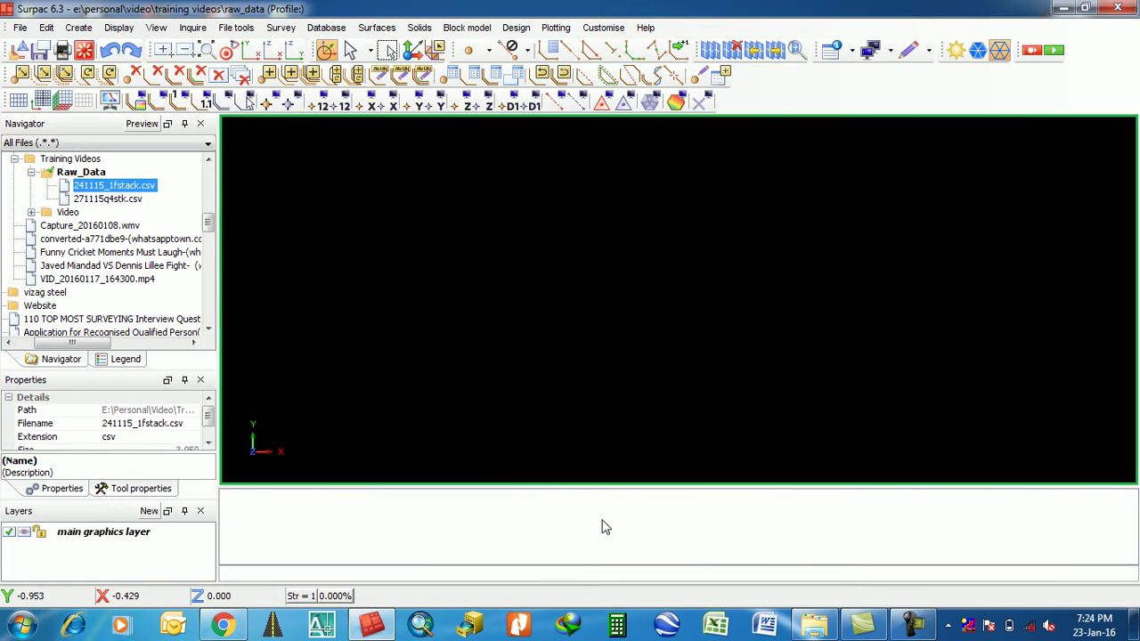
{"action": "left_click", "coordinate": [20, 28]}
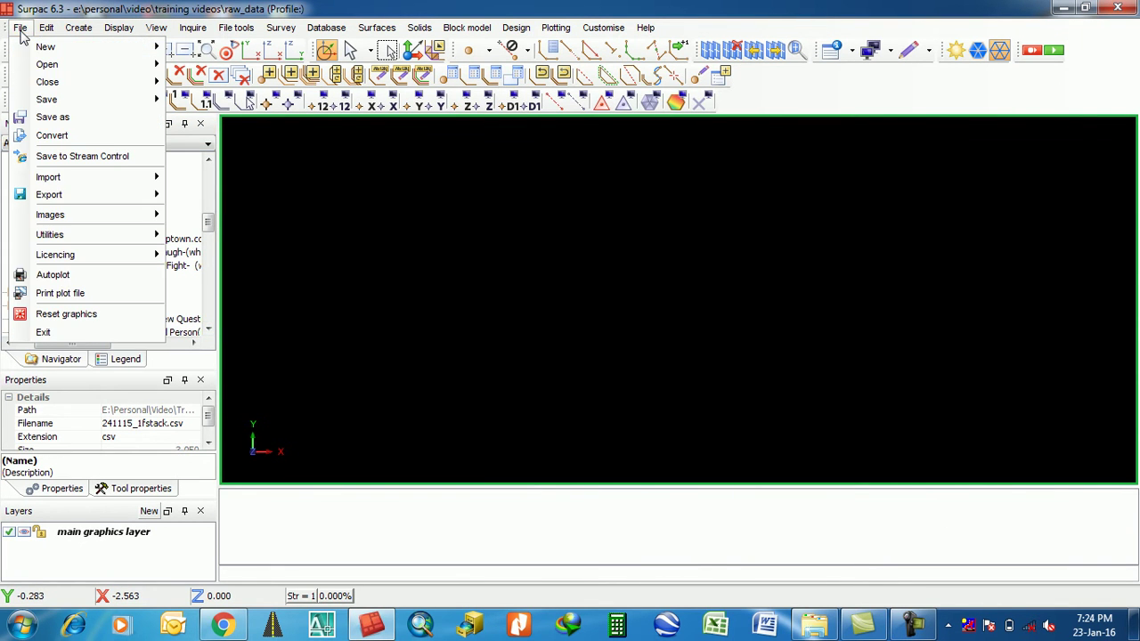
{"action": "mouse_move", "coordinate": [127, 182]}
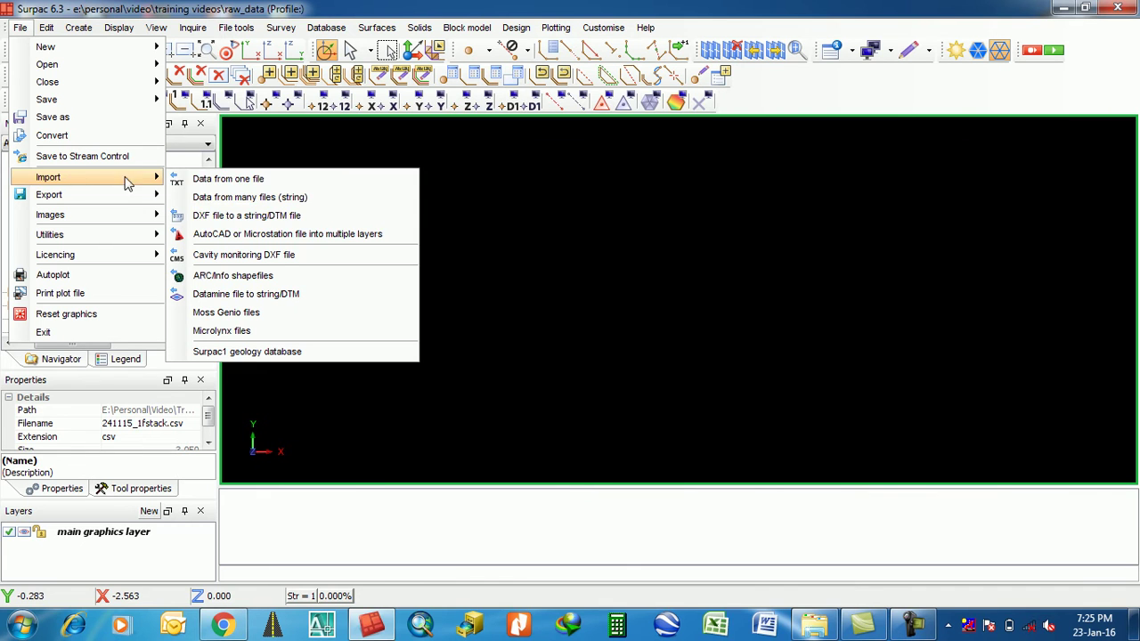
{"action": "left_click", "coordinate": [243, 202]}
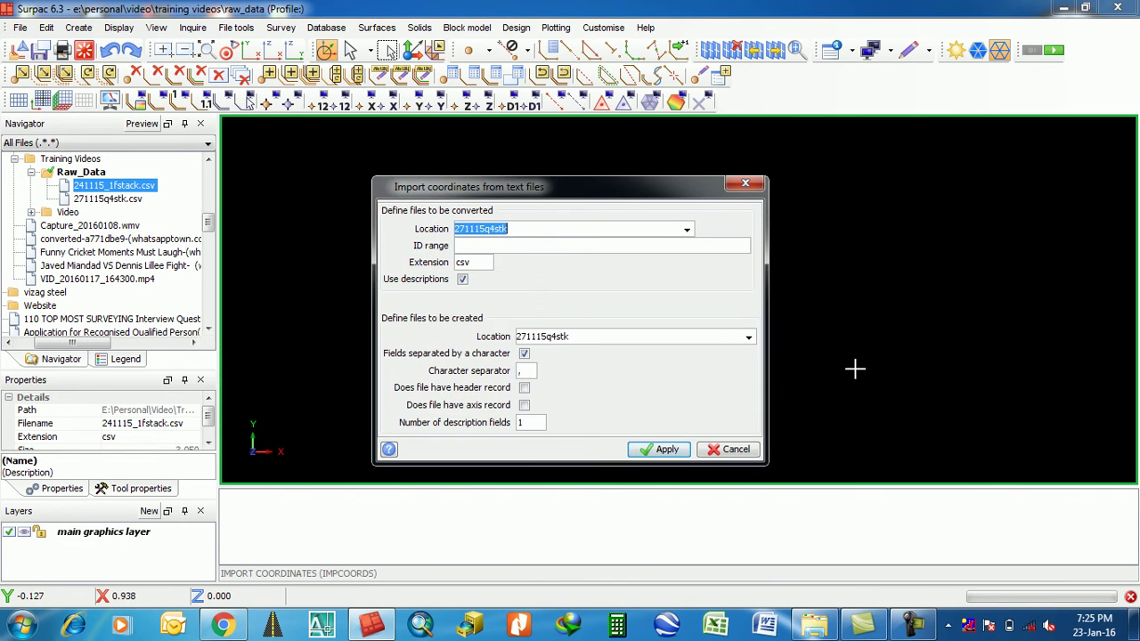
{"action": "left_click", "coordinate": [687, 230]}
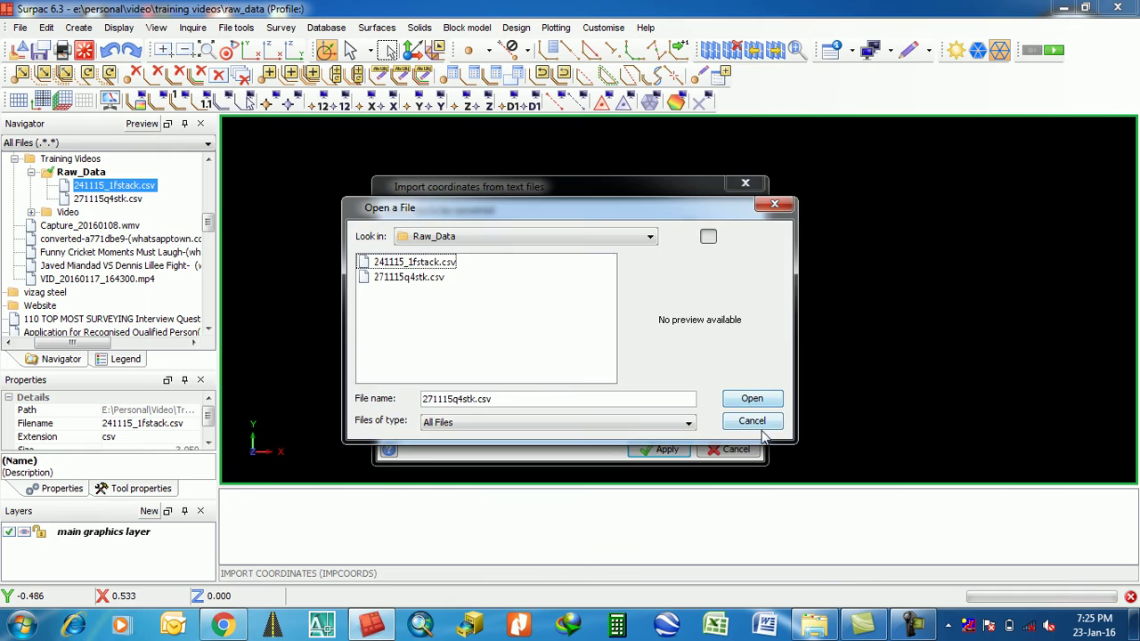
{"action": "left_click", "coordinate": [752, 398]}
{"action": "left_click", "coordinate": [745, 183]}
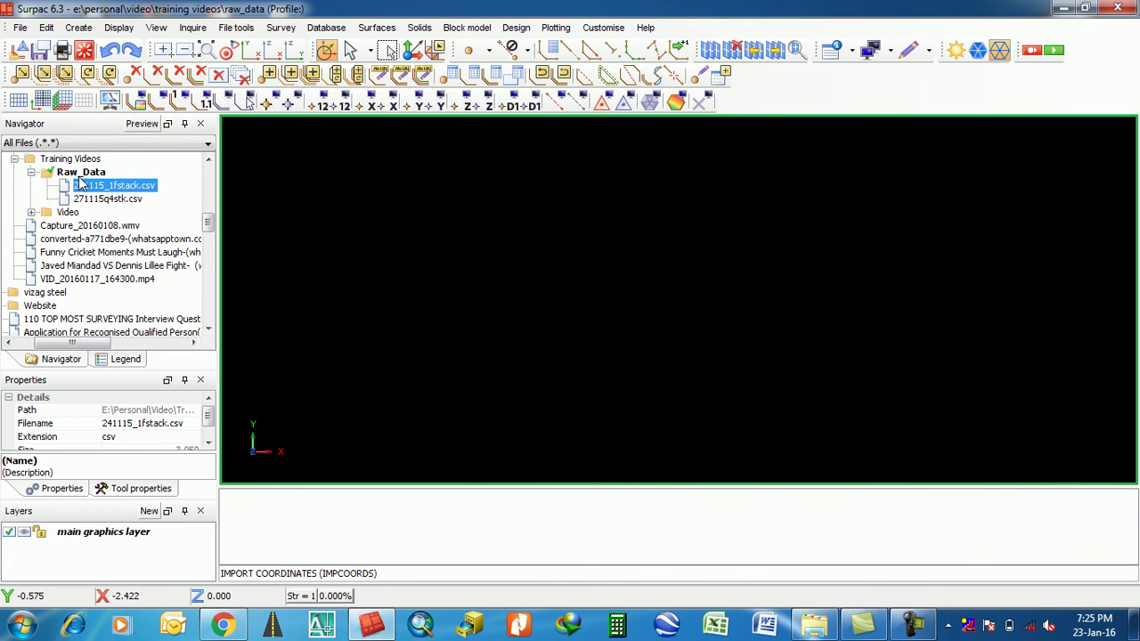
- Set Raw_Data as the Surpac working directory and clear the message log
{"action": "left_click", "coordinate": [81, 173]}
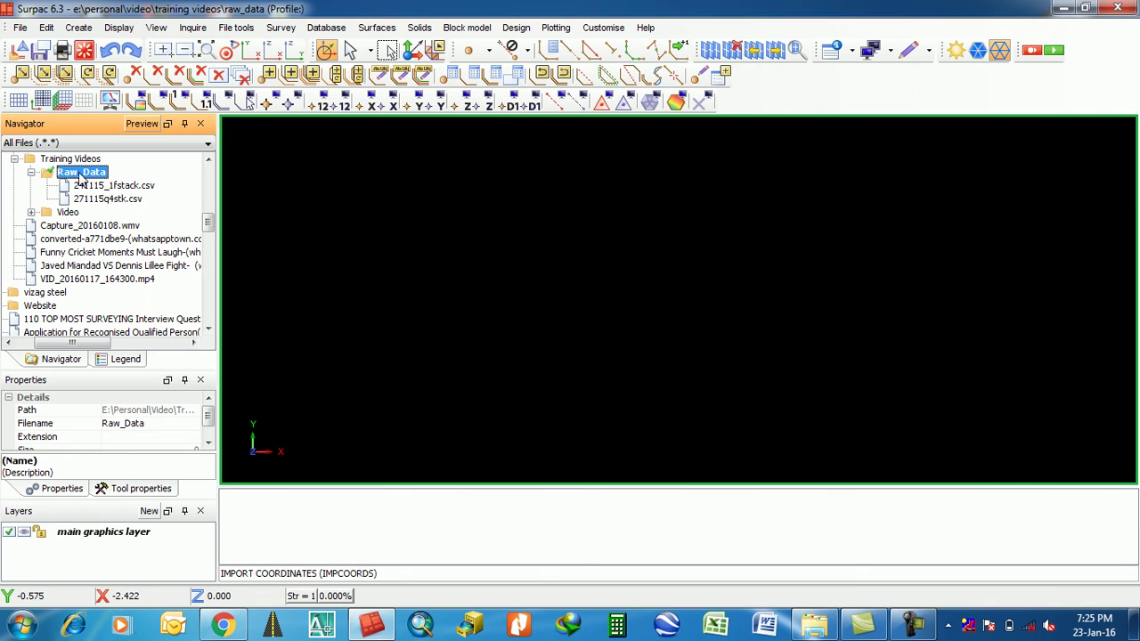
{"action": "right_click", "coordinate": [81, 173]}
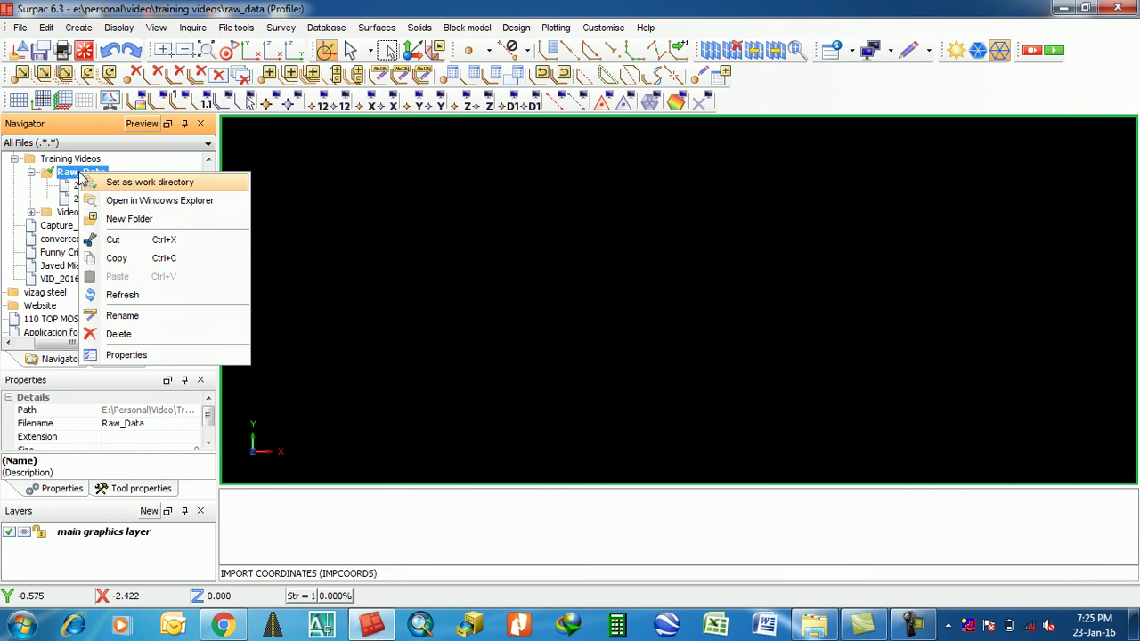
{"action": "left_click", "coordinate": [107, 184]}
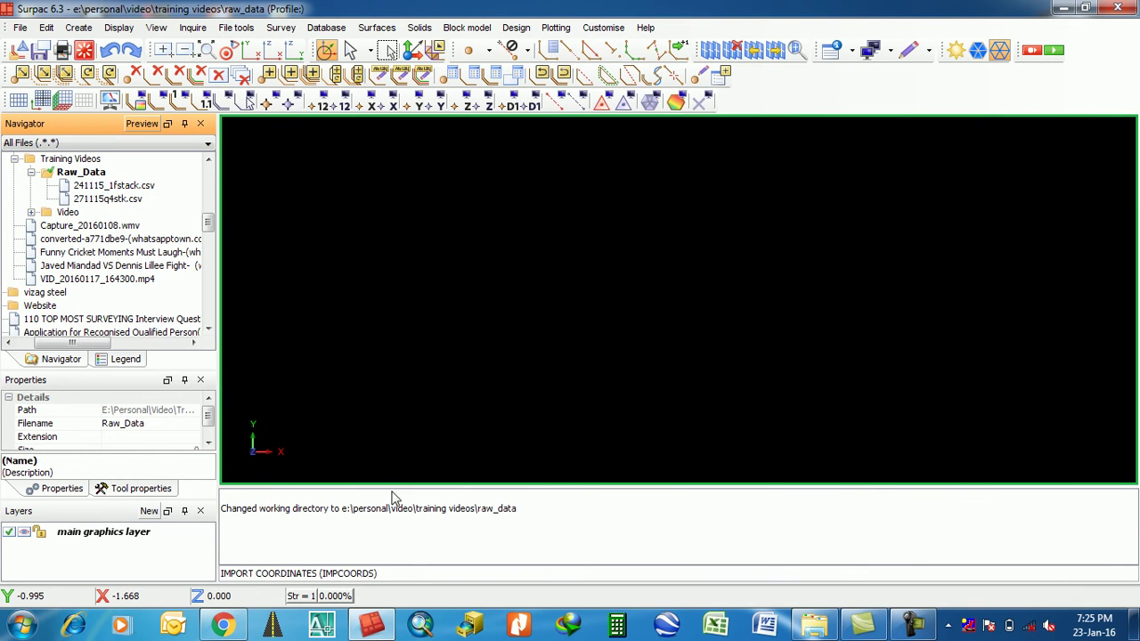
{"action": "right_click", "coordinate": [411, 515]}
{"action": "left_click", "coordinate": [428, 521]}
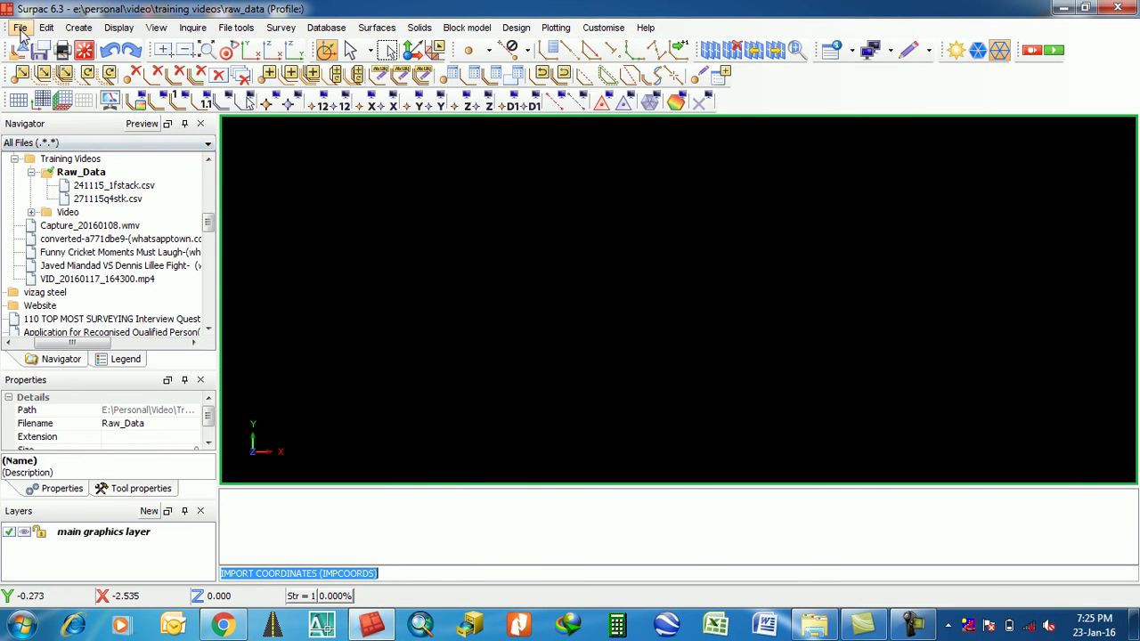
{"action": "right_click", "coordinate": [90, 174]}
{"action": "left_click", "coordinate": [143, 181]}
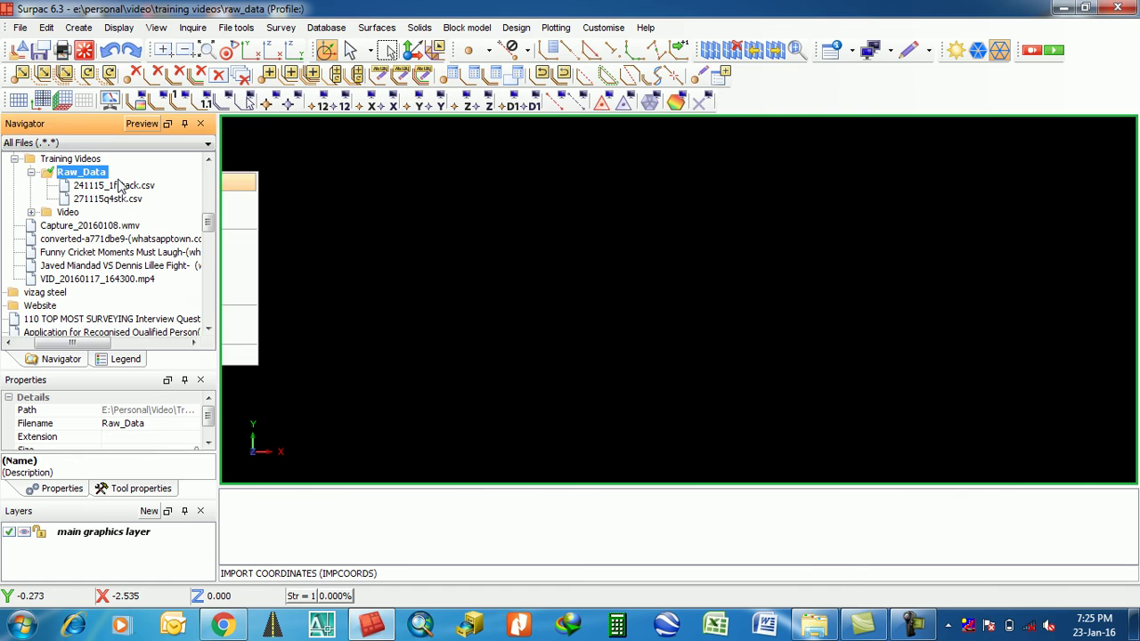
{"action": "left_click", "coordinate": [20, 28]}
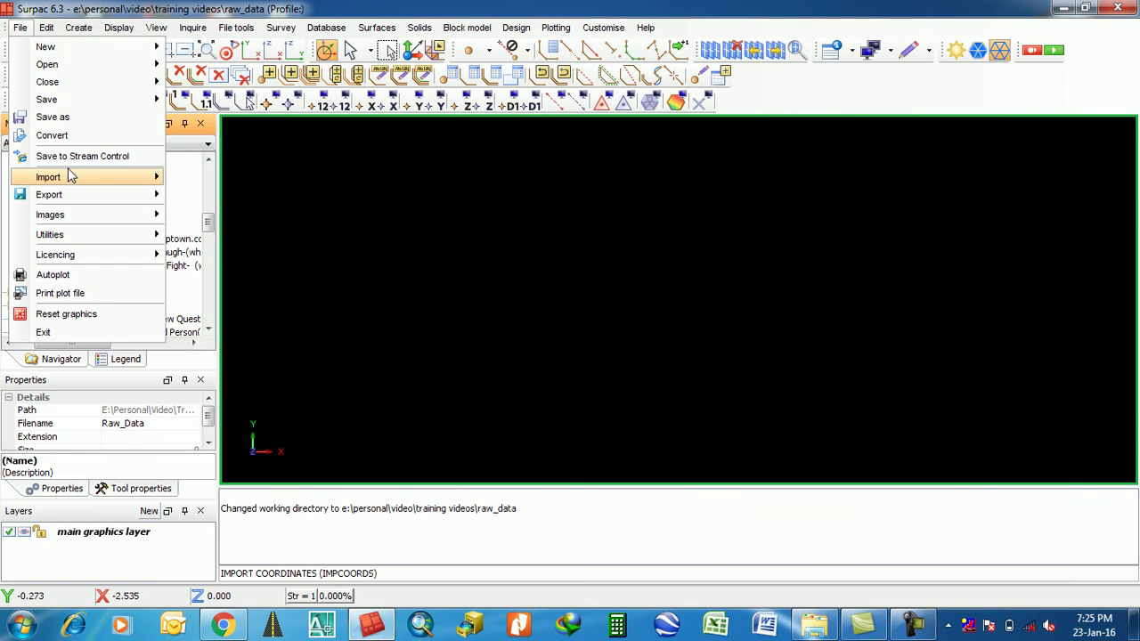
- Start the Data from many files (string) import with 241115_1fstack.csv as the input file
{"action": "mouse_move", "coordinate": [89, 177]}
{"action": "left_click", "coordinate": [249, 196]}
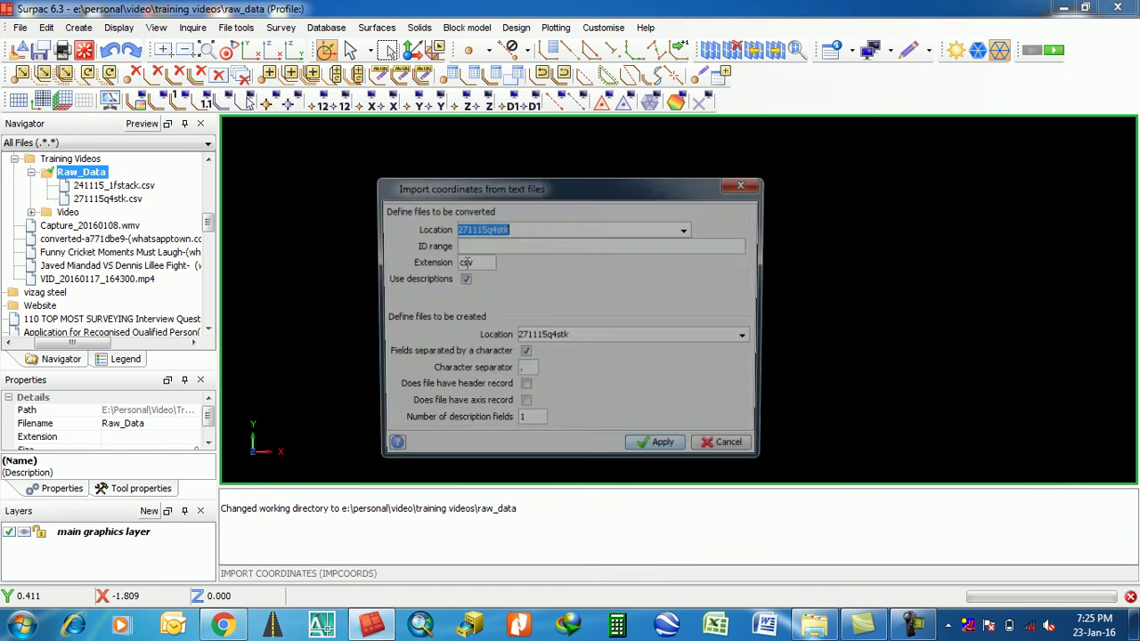
{"action": "left_click", "coordinate": [686, 230]}
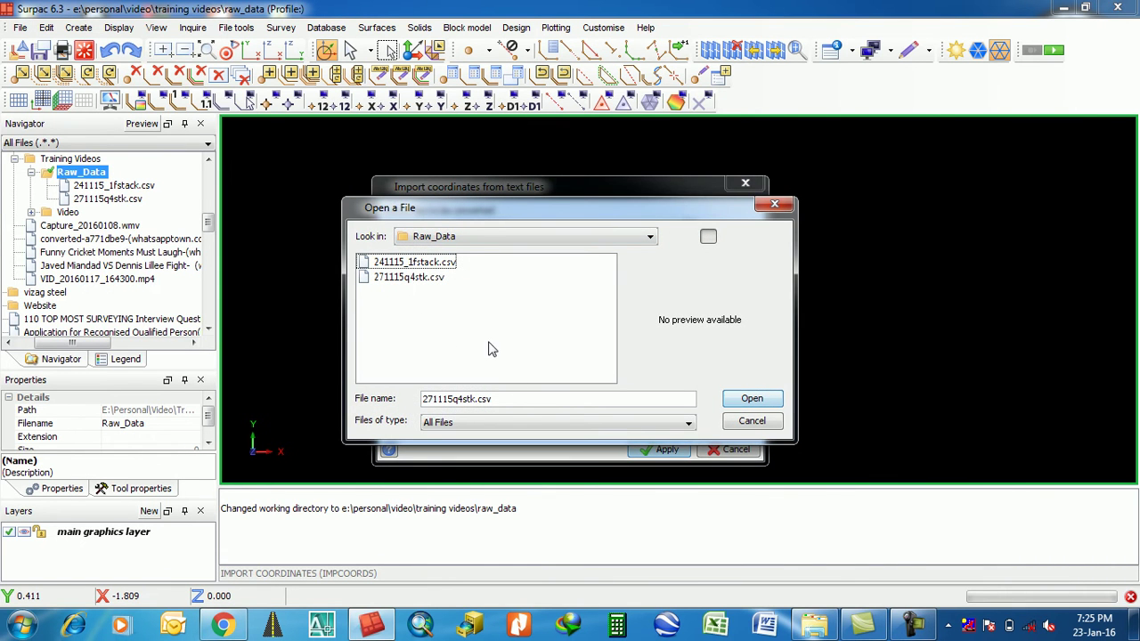
{"action": "left_click", "coordinate": [431, 264]}
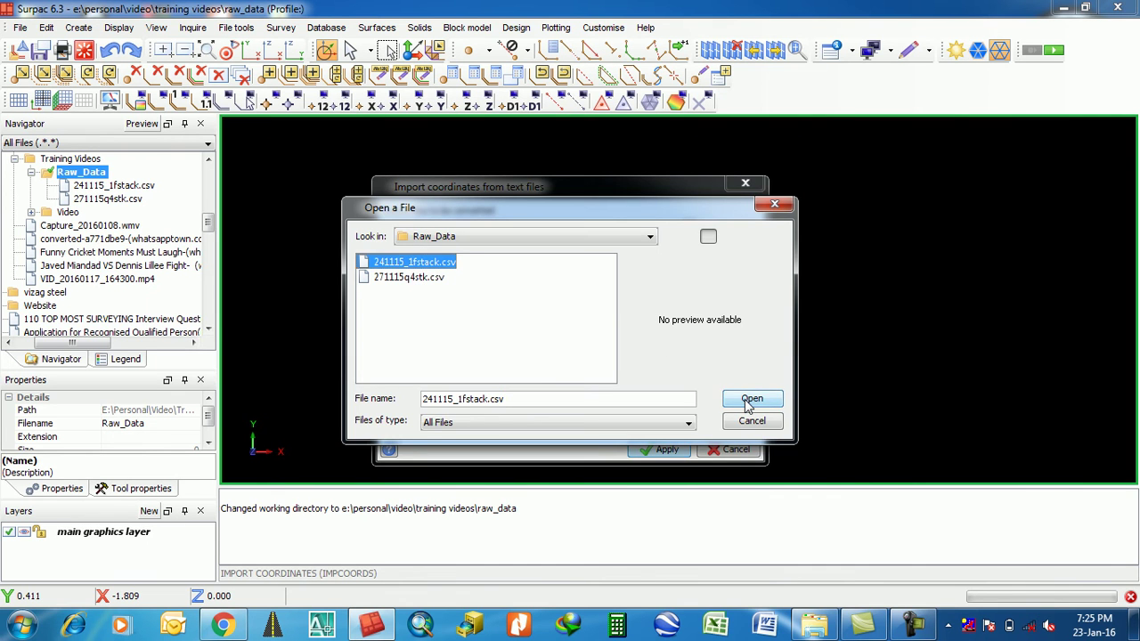
{"action": "left_click", "coordinate": [750, 400]}
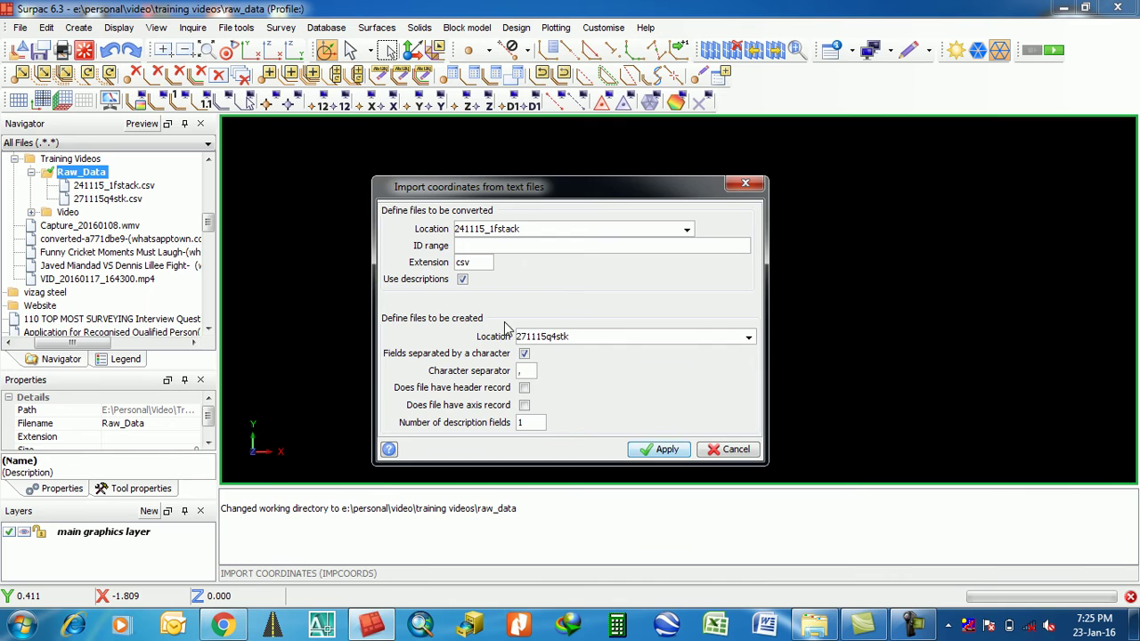
- Copy the name 241115_1fstack into the output Location and apply the file settings
{"action": "double_click", "coordinate": [523, 229]}
{"action": "right_click", "coordinate": [524, 229]}
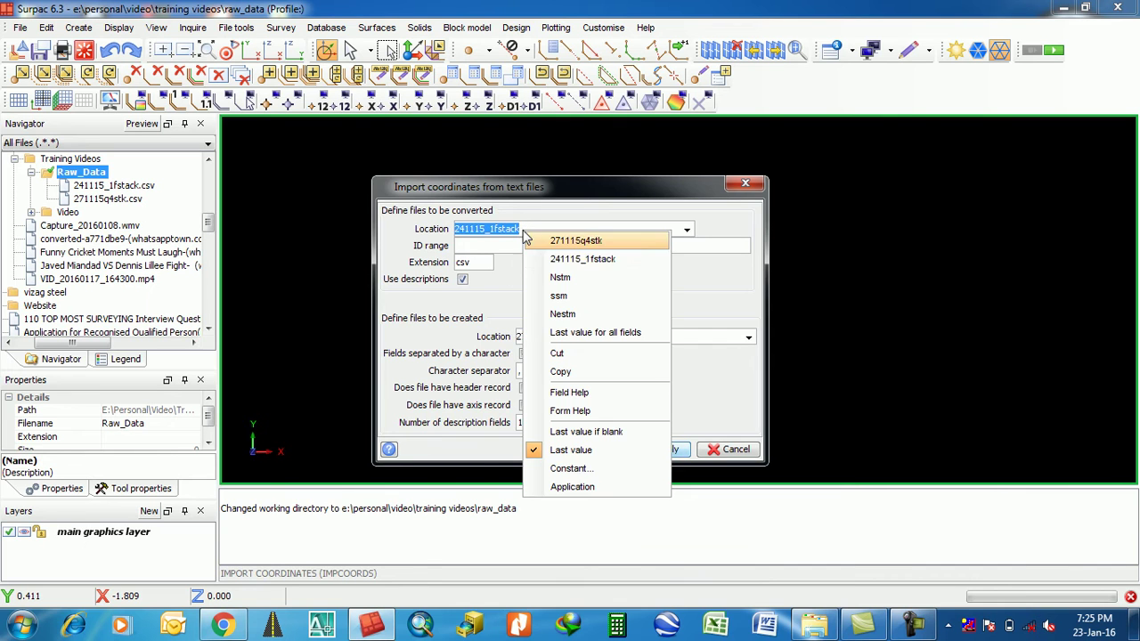
{"action": "left_click", "coordinate": [567, 378]}
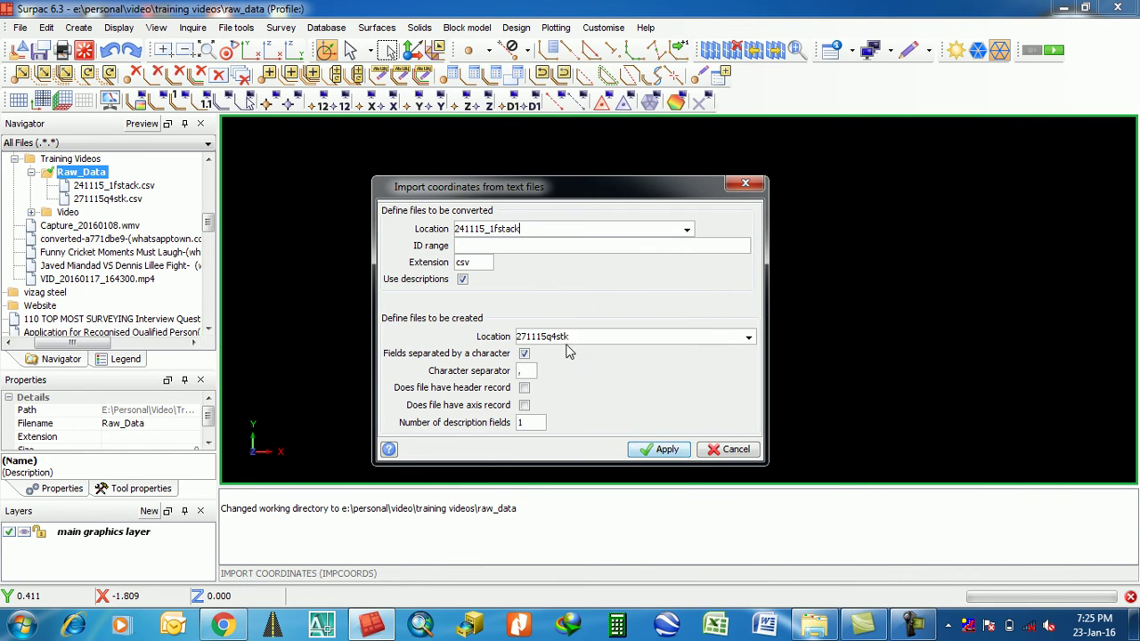
{"action": "double_click", "coordinate": [577, 337]}
{"action": "right_click", "coordinate": [554, 337]}
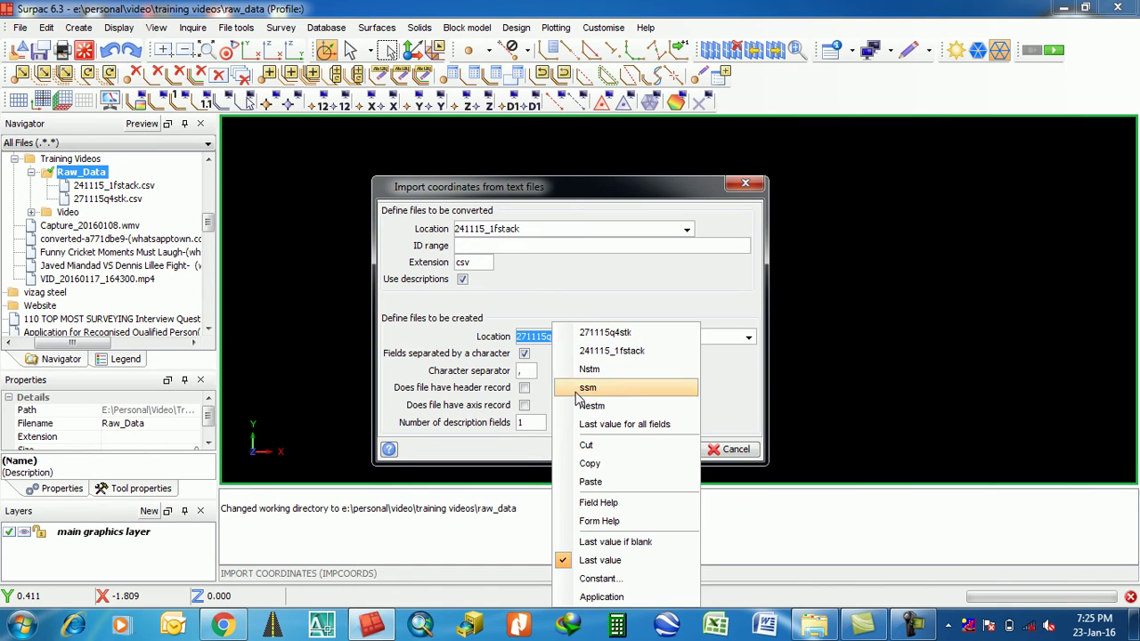
{"action": "left_click", "coordinate": [591, 481]}
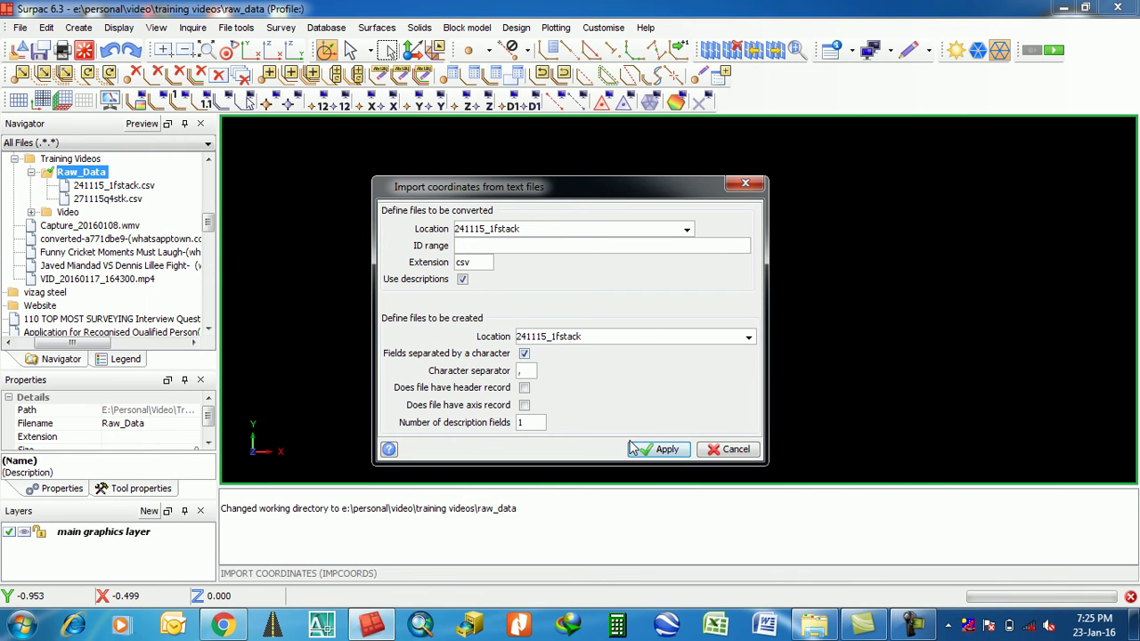
{"action": "left_click", "coordinate": [656, 448]}
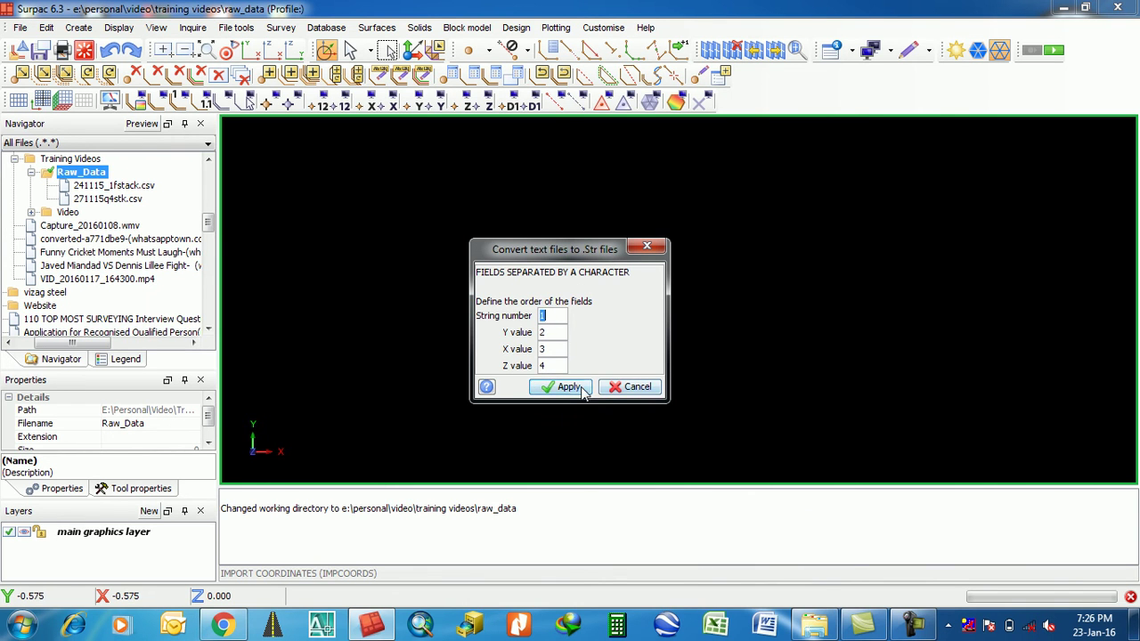
- Accept field order String 1, Y 2, X 3, Z 4 and the description field, writing 92 points
{"action": "left_click", "coordinate": [580, 387]}
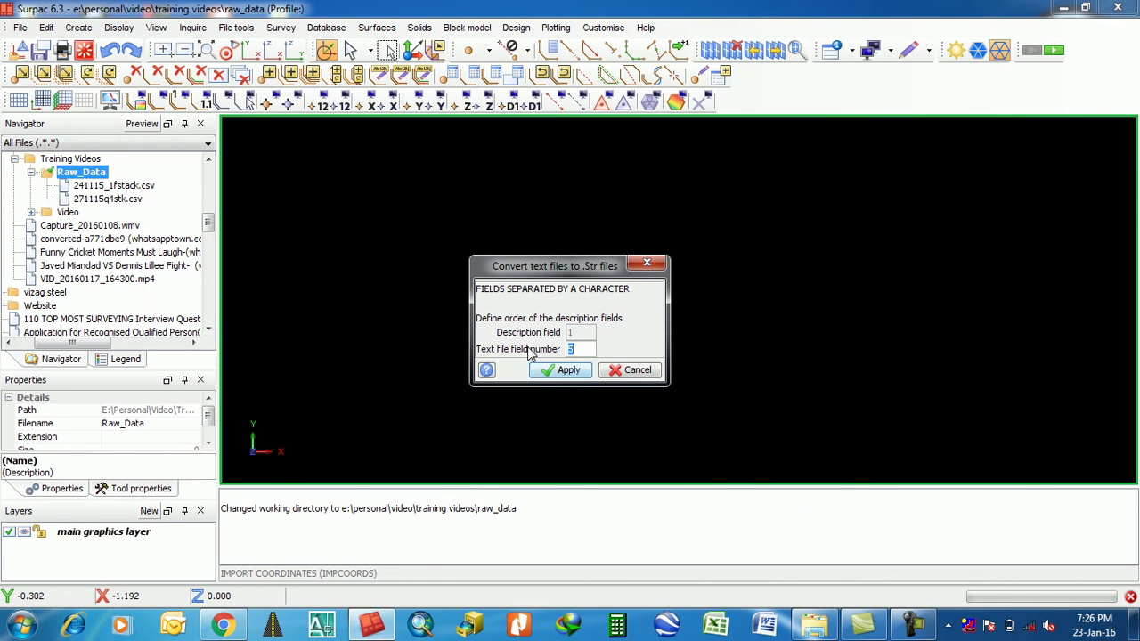
{"action": "left_click", "coordinate": [561, 370]}
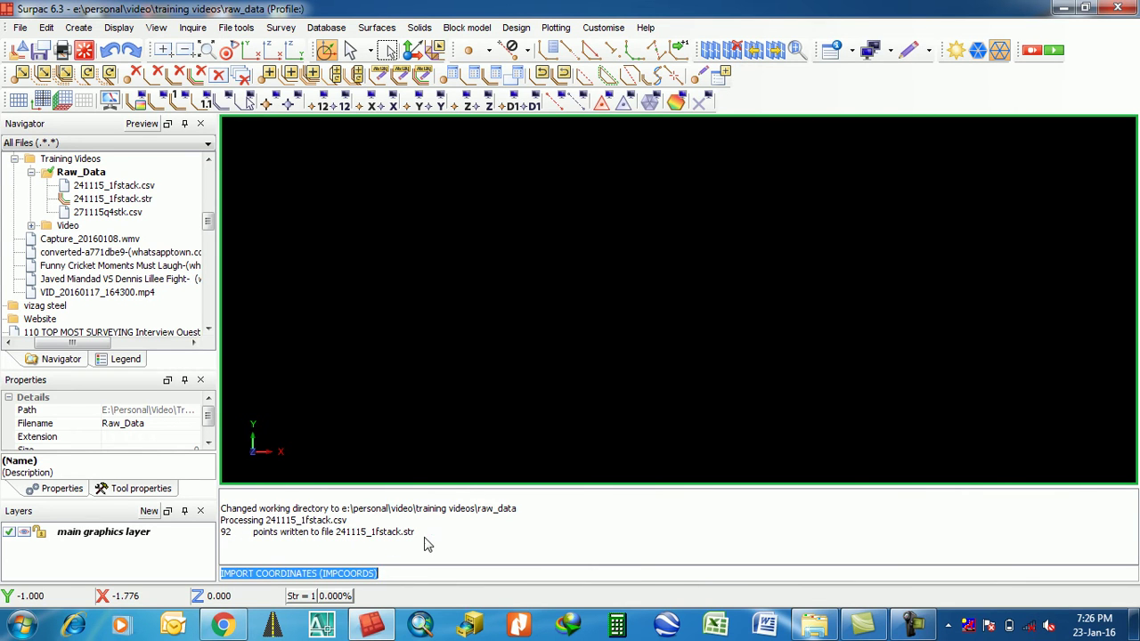
- Drag 241115_1fstack.str from the Navigator into the graphics window as a new layer
{"action": "left_click_drag", "start_coordinate": [424, 543], "coordinate": [354, 544]}
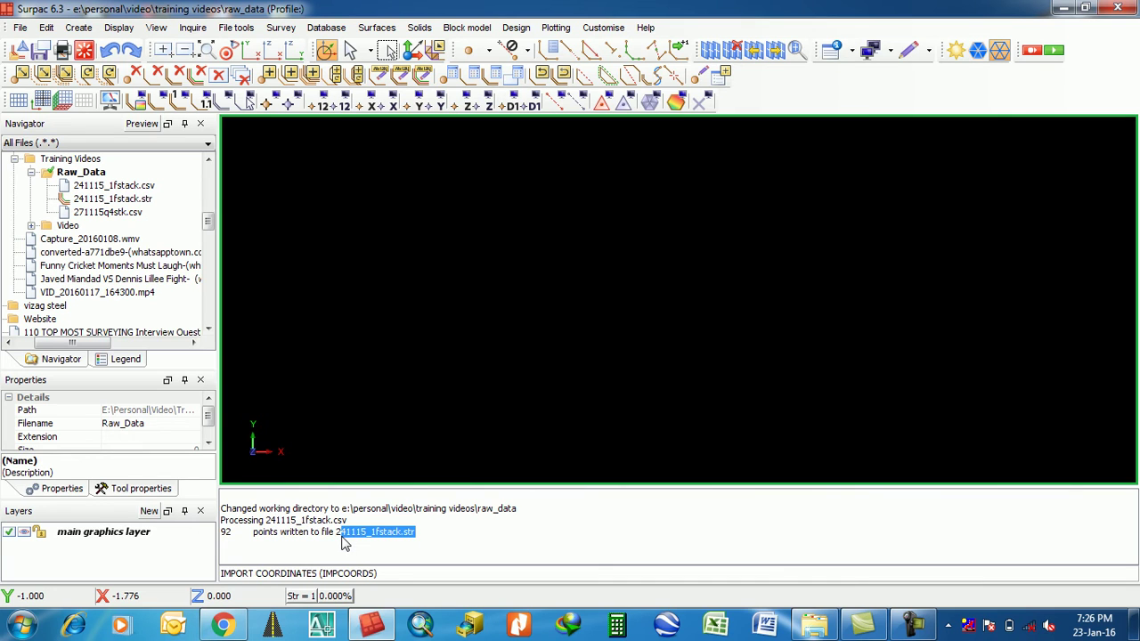
{"action": "left_click", "coordinate": [427, 540]}
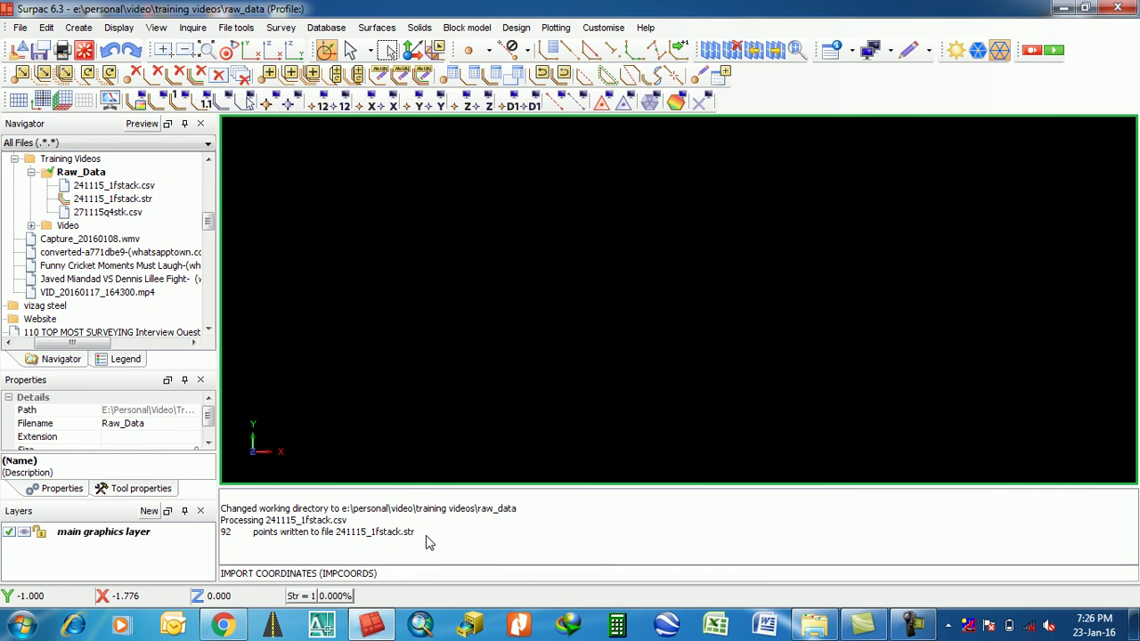
{"action": "left_click", "coordinate": [107, 199]}
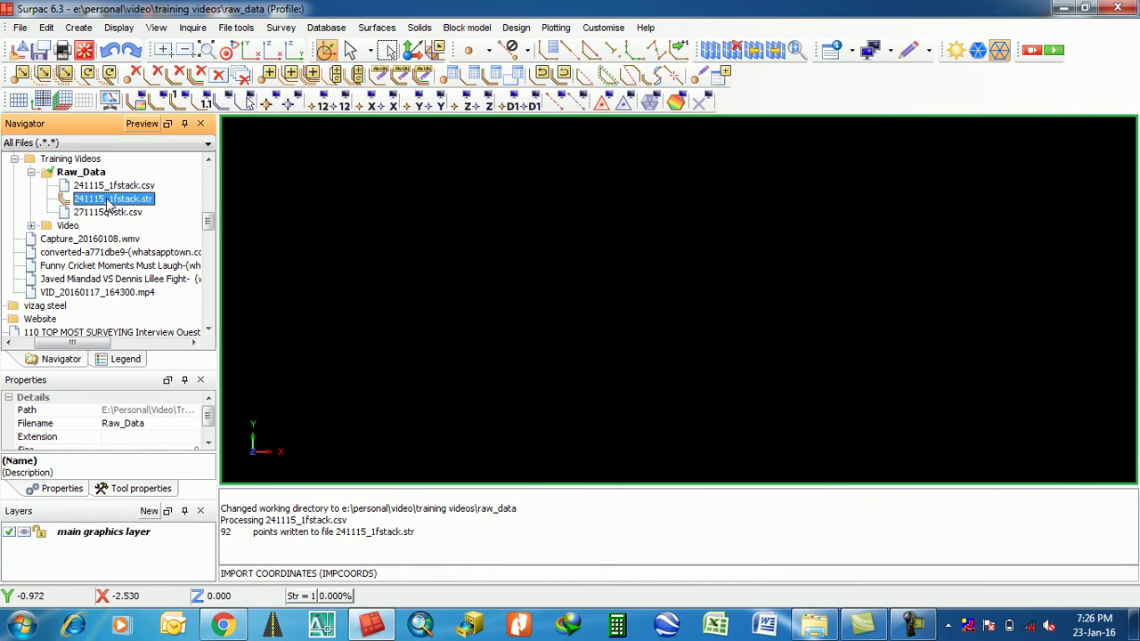
{"action": "mouse_move", "coordinate": [107, 201]}
{"action": "left_mouse_down"}
{"action": "mouse_move", "coordinate": [517, 211]}
{"action": "mouse_move", "coordinate": [506, 203]}
{"action": "left_mouse_up"}
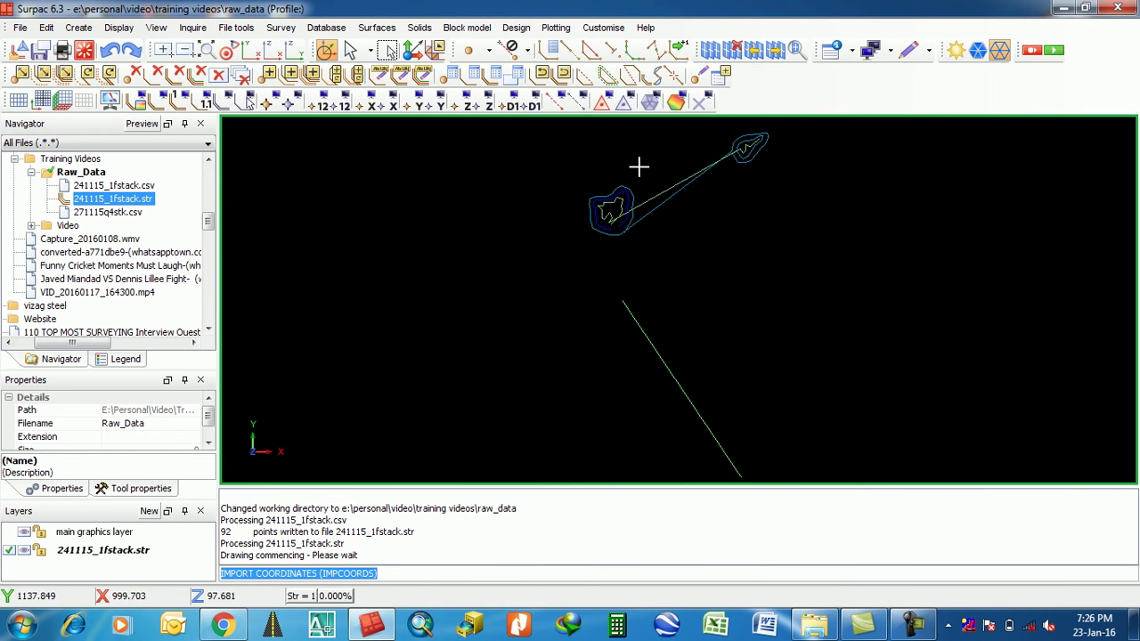
{"action": "scroll", "coordinate": [639, 168], "scroll_direction": "up", "scroll_amount": 3}
{"action": "scroll", "coordinate": [559, 293], "scroll_direction": "up", "scroll_amount": 3}
{"action": "scroll", "coordinate": [560, 285], "scroll_direction": "down", "scroll_amount": 5}
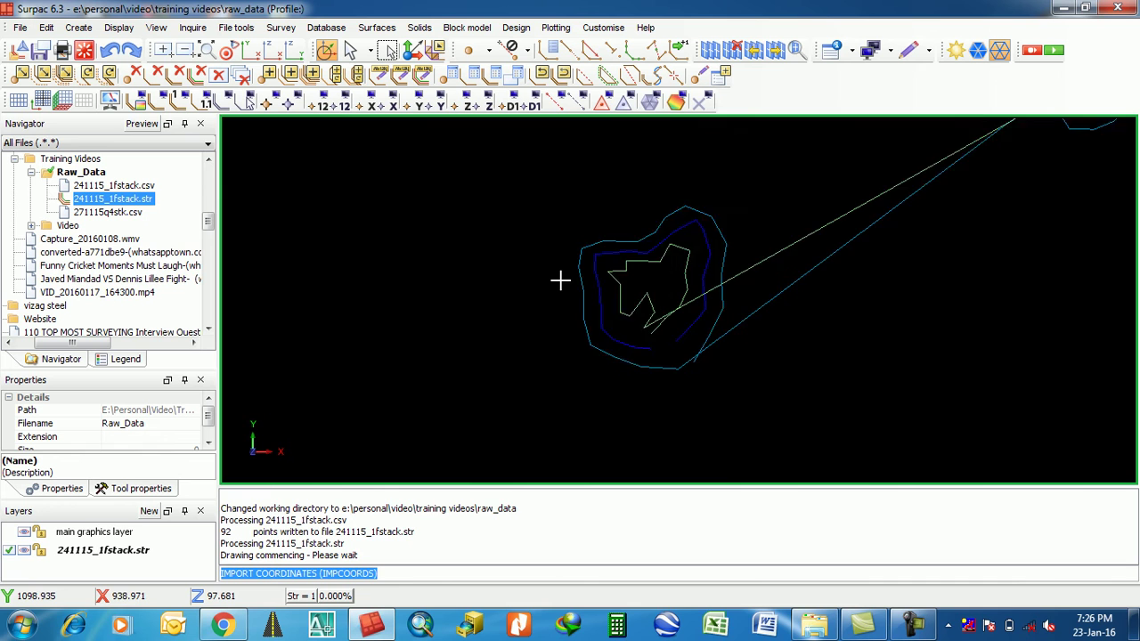
{"action": "scroll", "coordinate": [559, 279], "scroll_direction": "down", "scroll_amount": 1}
- Clear the message log via its Clear Window option
{"action": "right_click", "coordinate": [486, 504]}
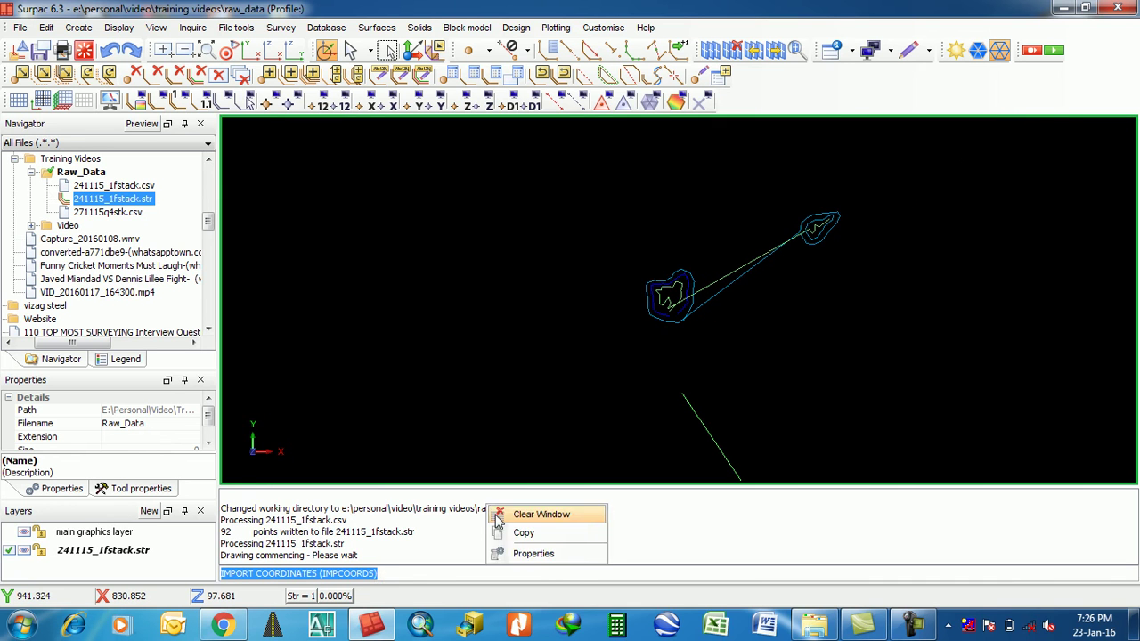
{"action": "left_click", "coordinate": [499, 515]}
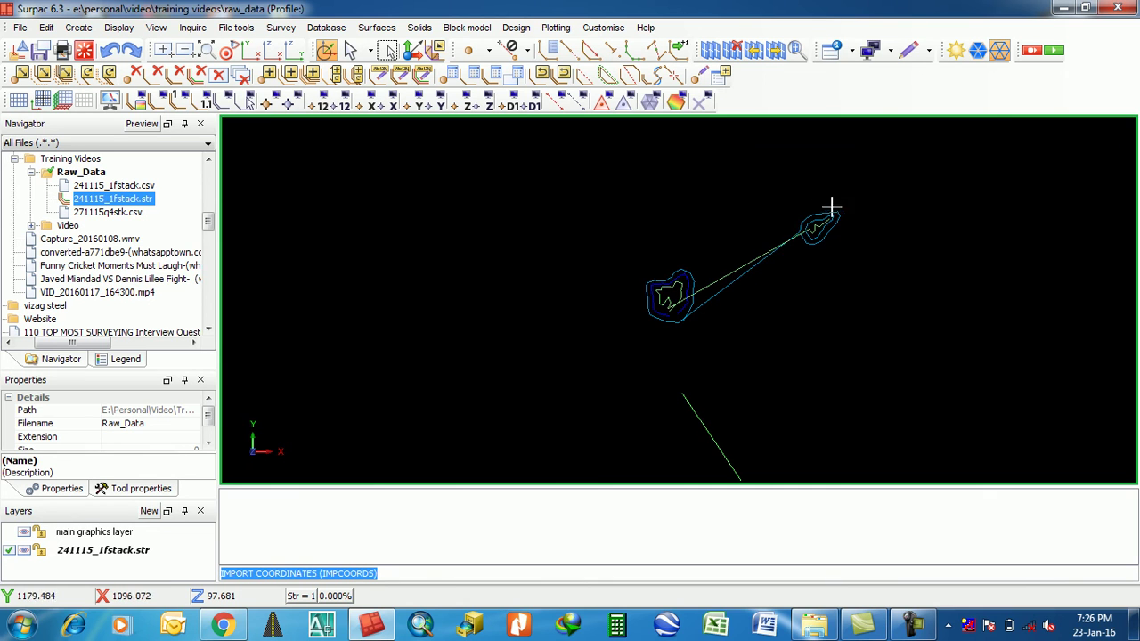
{"action": "scroll", "coordinate": [824, 212], "scroll_direction": "up", "scroll_amount": 3}
{"action": "scroll", "coordinate": [800, 221], "scroll_direction": "down", "scroll_amount": 3}
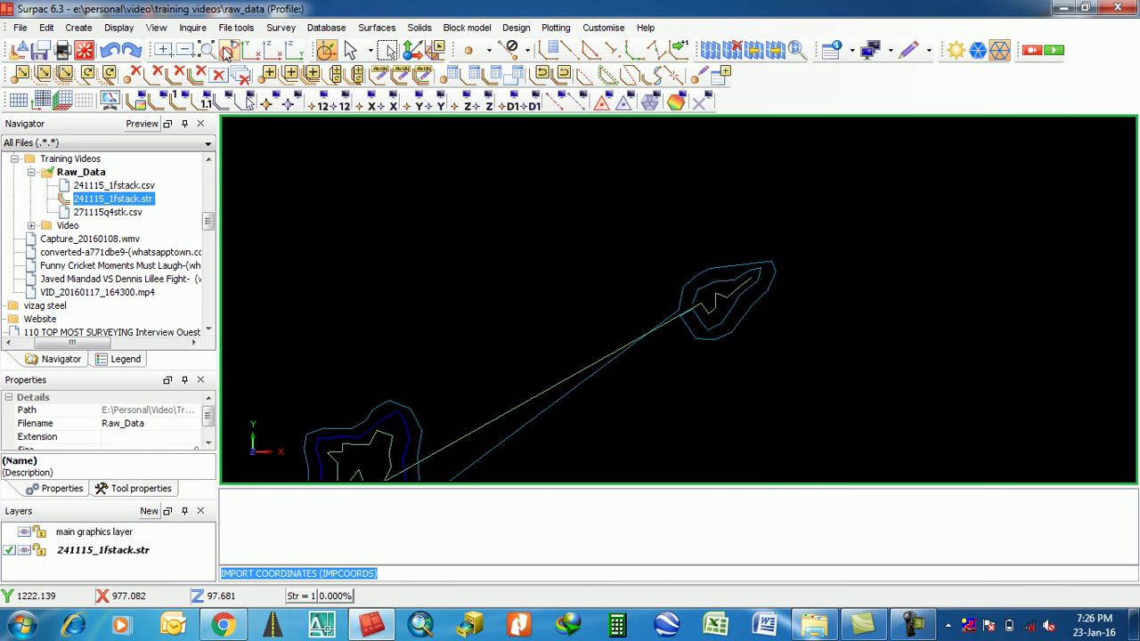
- Apply Draw Markers (DRWM) to show a marker on every 241115_1fstack string vertex
{"action": "left_click", "coordinate": [118, 28]}
{"action": "mouse_move", "coordinate": [142, 66]}
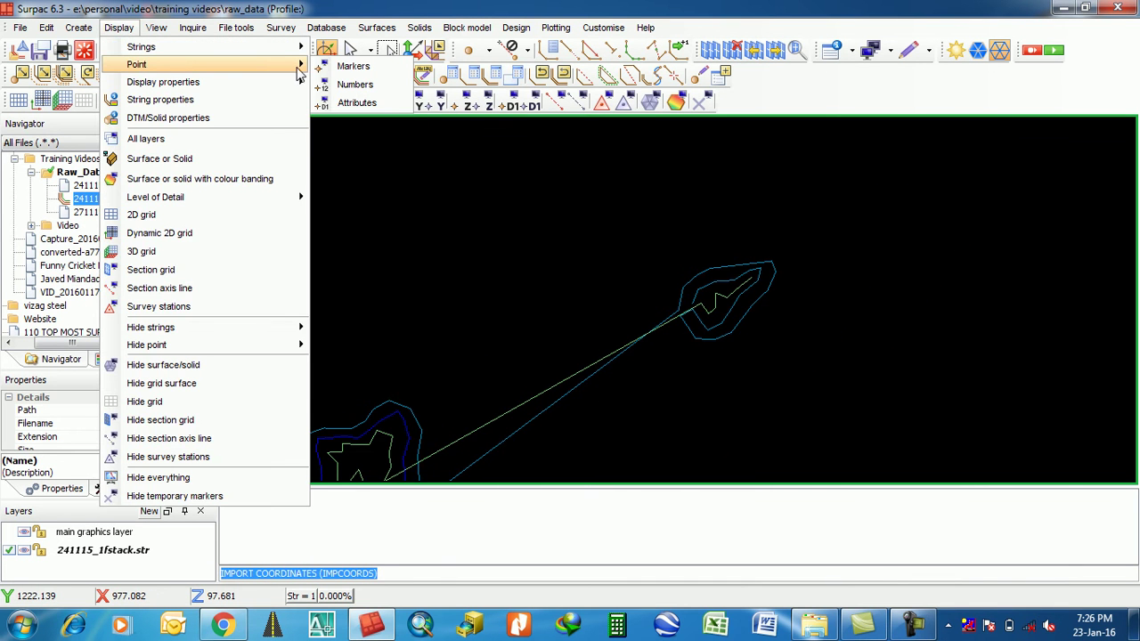
{"action": "left_click", "coordinate": [347, 68]}
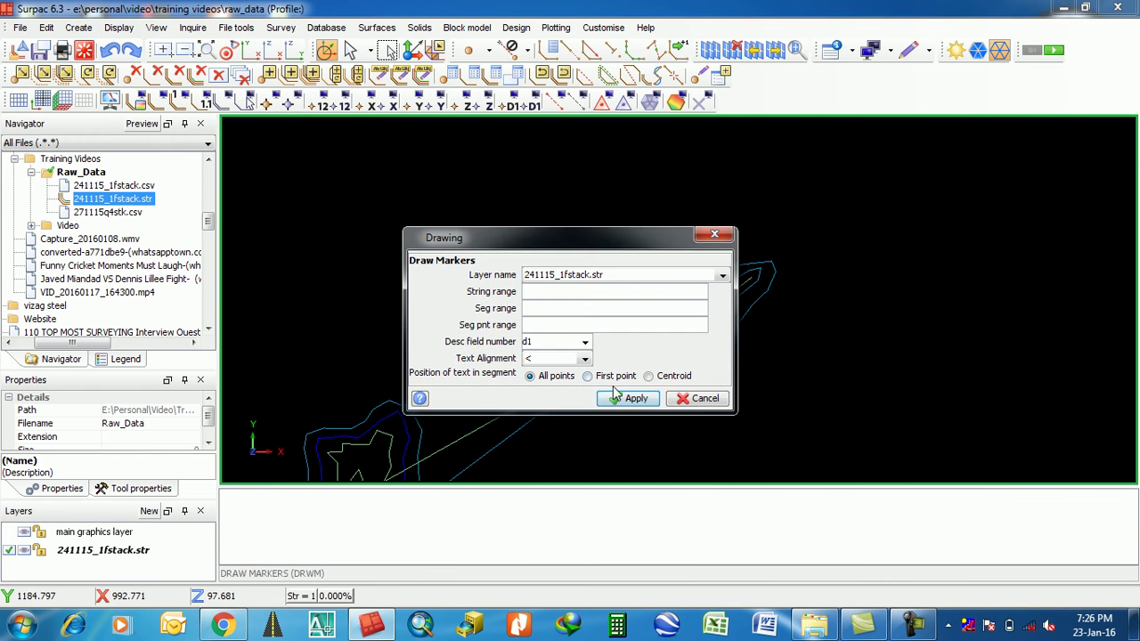
{"action": "left_click", "coordinate": [653, 399]}
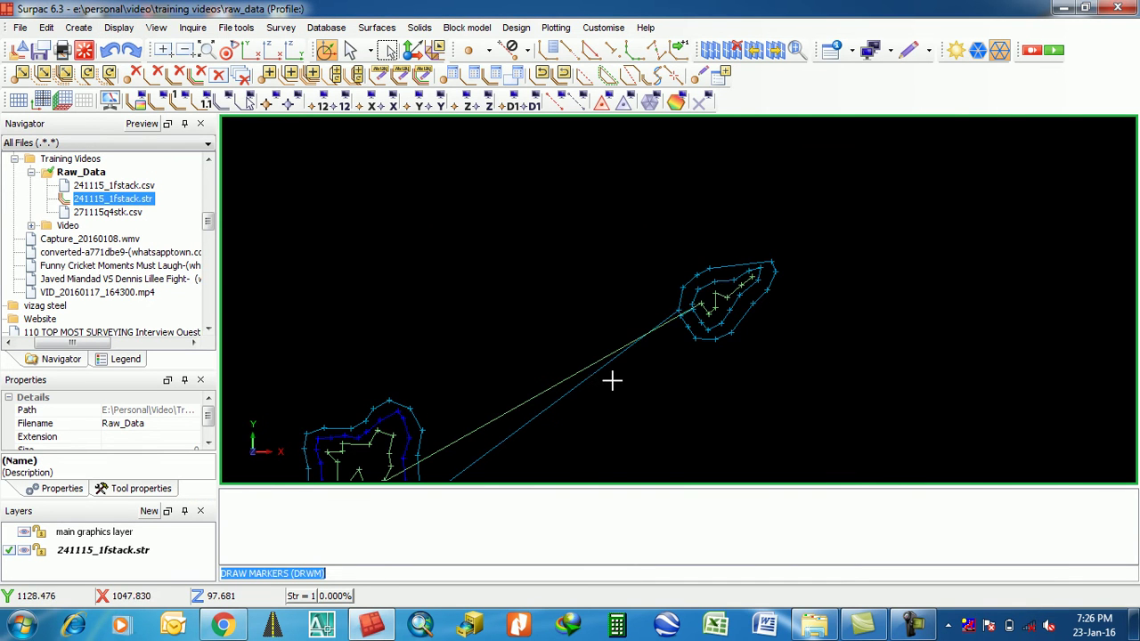
{"action": "scroll", "coordinate": [623, 321], "scroll_direction": "down", "scroll_amount": 2}
{"action": "scroll", "coordinate": [522, 331], "scroll_direction": "up", "scroll_amount": 8}
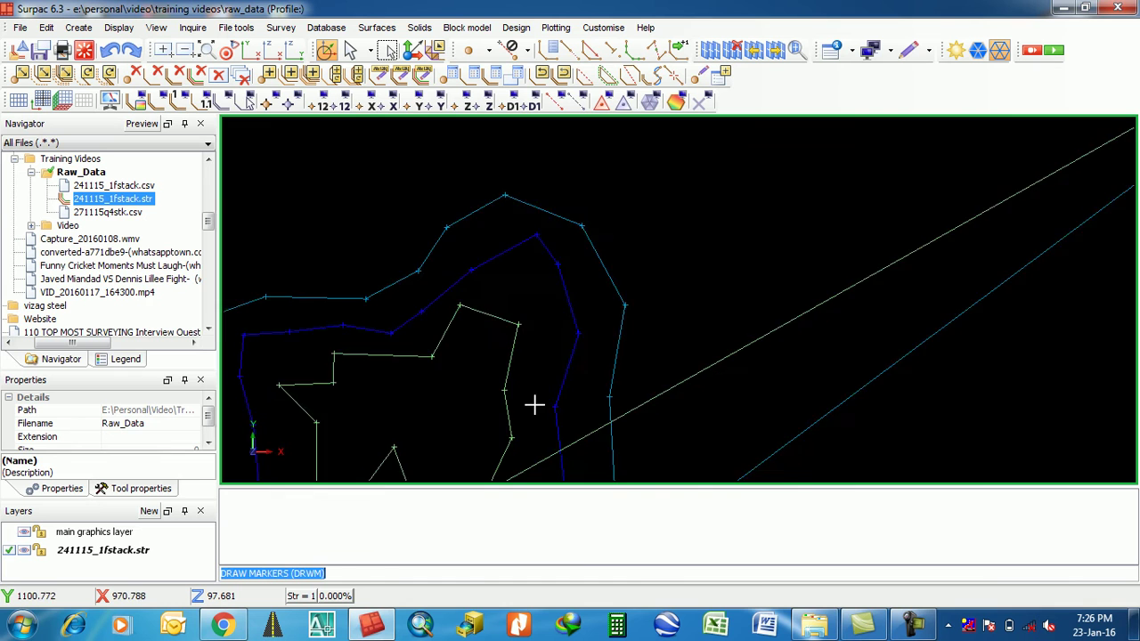
{"action": "scroll", "coordinate": [926, 170], "scroll_direction": "down", "scroll_amount": 4}
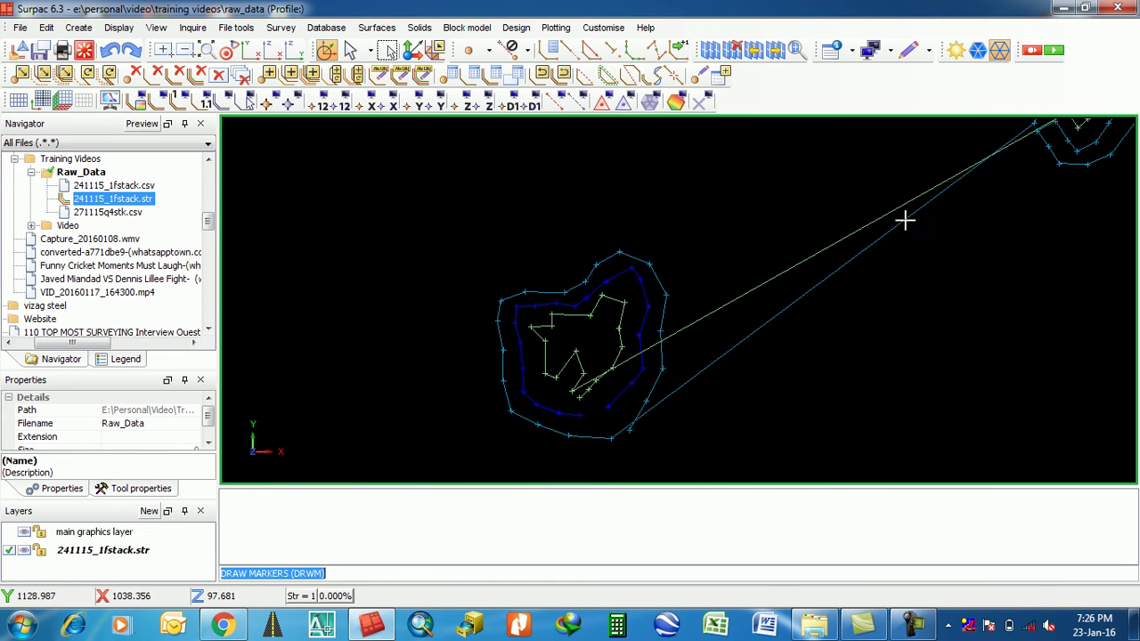
{"action": "scroll", "coordinate": [881, 214], "scroll_direction": "up", "scroll_amount": 5}
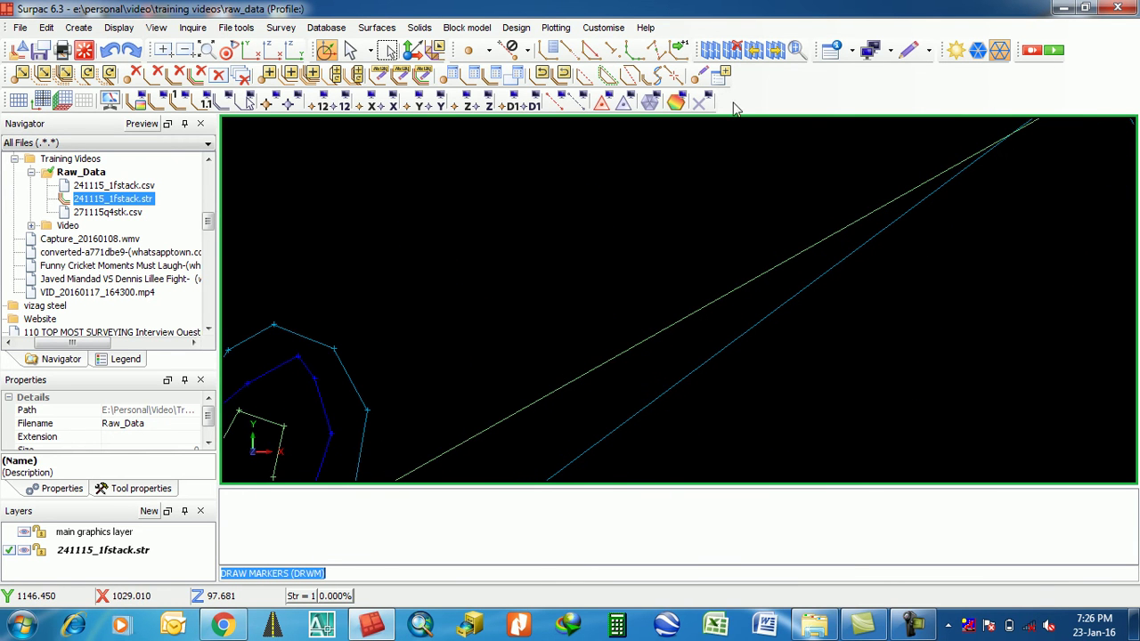
- Break the long tie line joining the two contour groups and erase the temporary markers
{"action": "left_click", "coordinate": [664, 73]}
{"action": "left_click", "coordinate": [793, 269]}
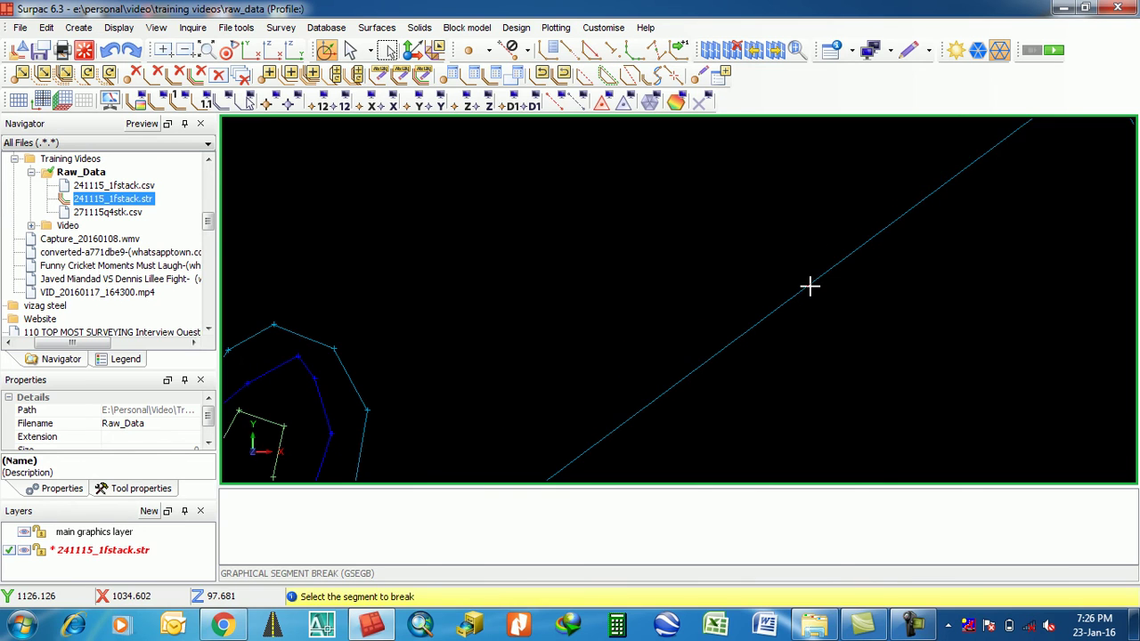
{"action": "scroll", "coordinate": [801, 263], "scroll_direction": "down", "scroll_amount": 5}
{"action": "scroll", "coordinate": [813, 230], "scroll_direction": "up", "scroll_amount": 6}
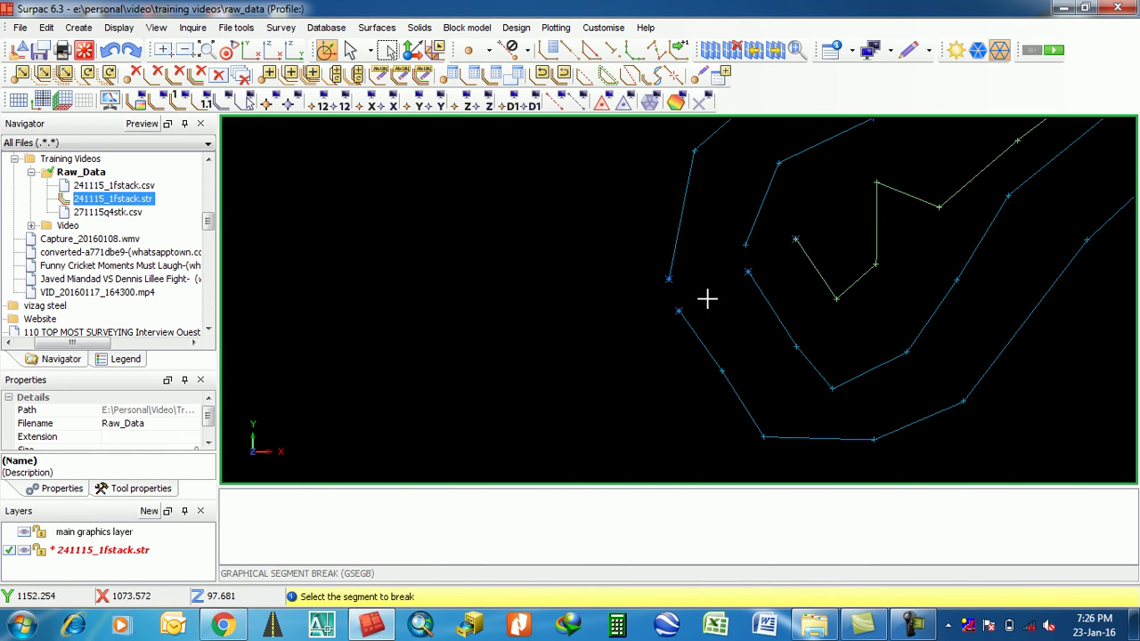
{"action": "scroll", "coordinate": [690, 287], "scroll_direction": "down", "scroll_amount": 6}
{"action": "scroll", "coordinate": [691, 287], "scroll_direction": "down", "scroll_amount": 3}
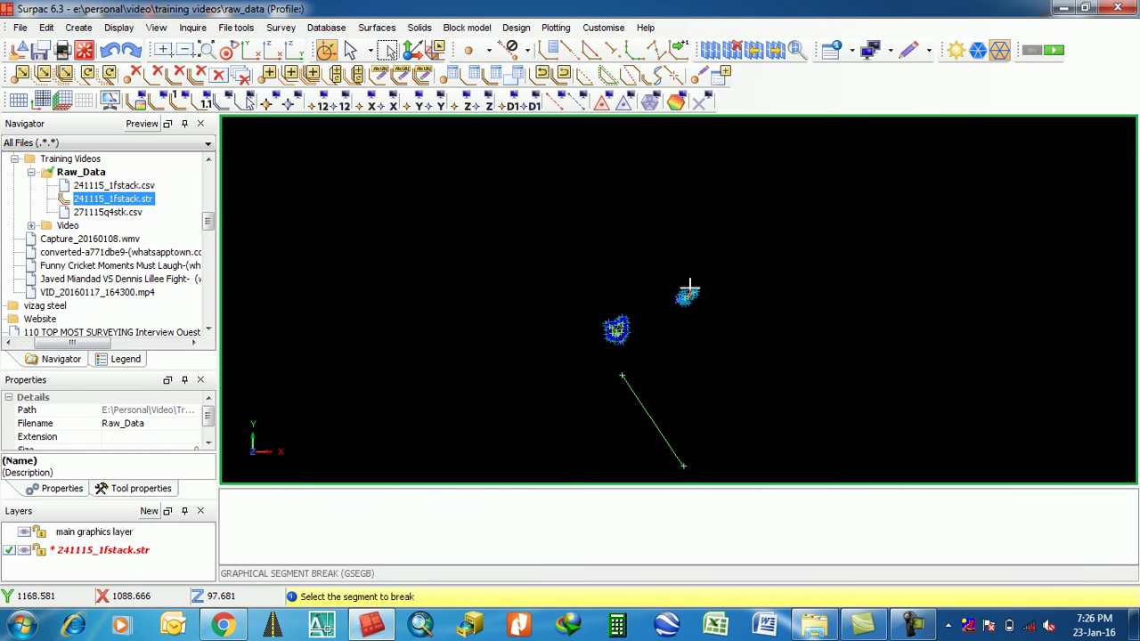
{"action": "left_click", "coordinate": [700, 104]}
- Segment-delete the stray green line below the contours and erase the temporary markers
{"action": "left_click", "coordinate": [159, 76]}
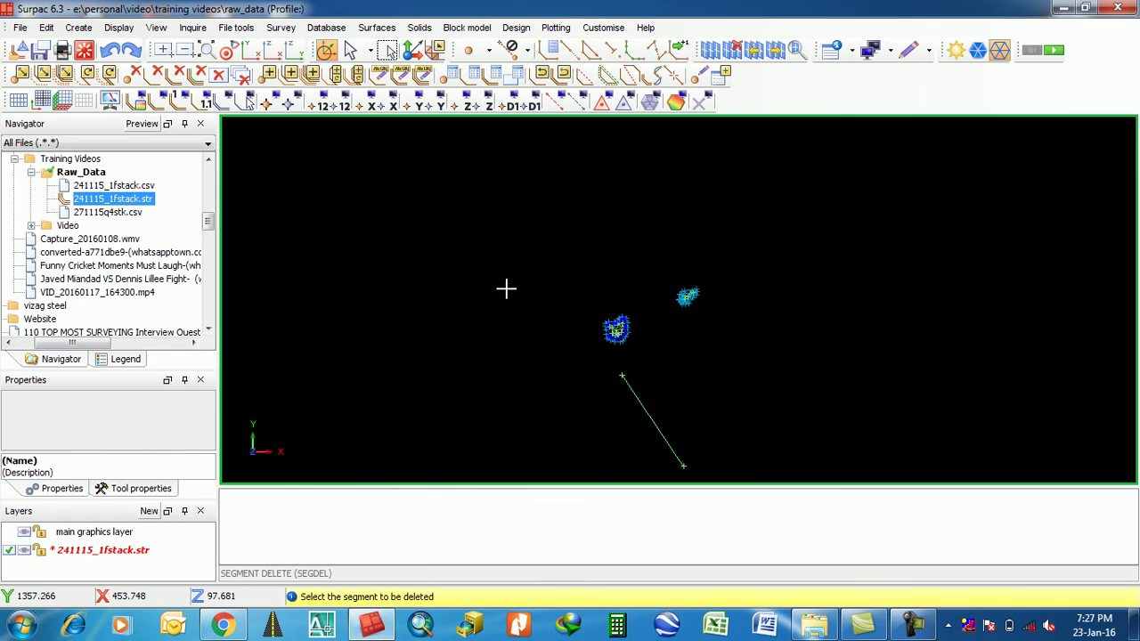
{"action": "left_click", "coordinate": [650, 423]}
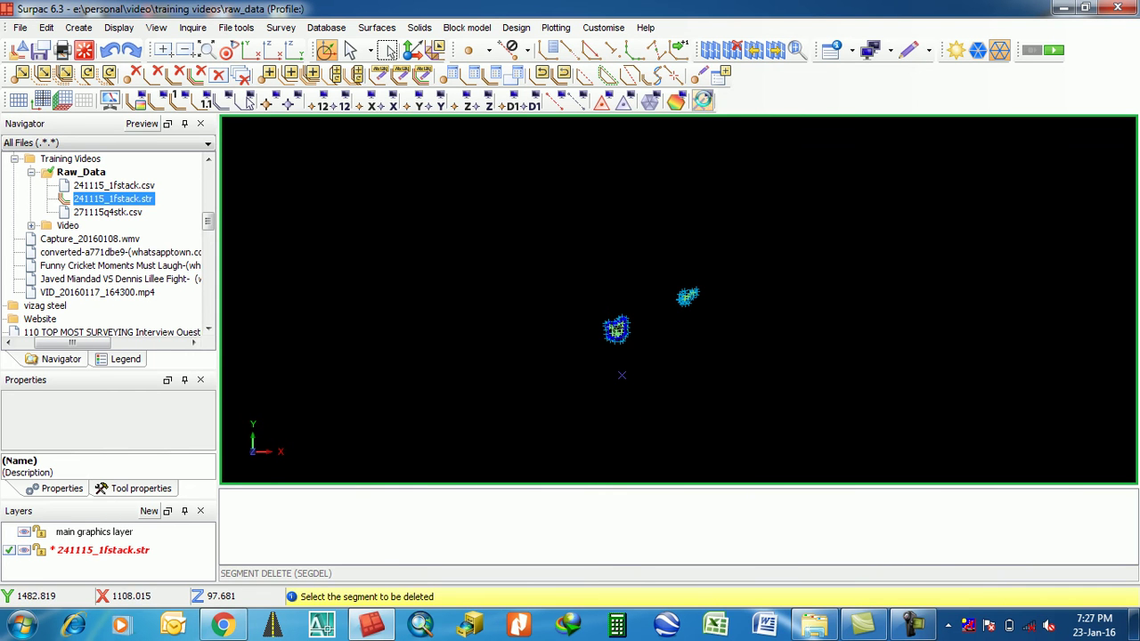
{"action": "left_click", "coordinate": [700, 104]}
{"action": "scroll", "coordinate": [615, 361], "scroll_direction": "up", "scroll_amount": 5}
{"action": "scroll", "coordinate": [619, 349], "scroll_direction": "up", "scroll_amount": 3}
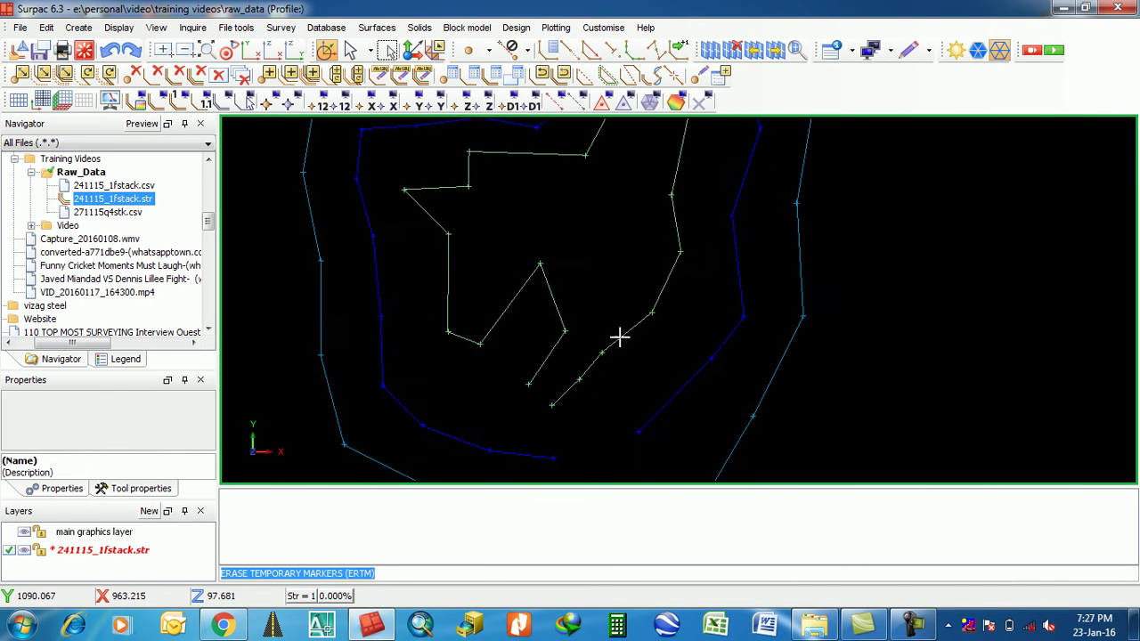
{"action": "scroll", "coordinate": [628, 374], "scroll_direction": "down", "scroll_amount": 3}
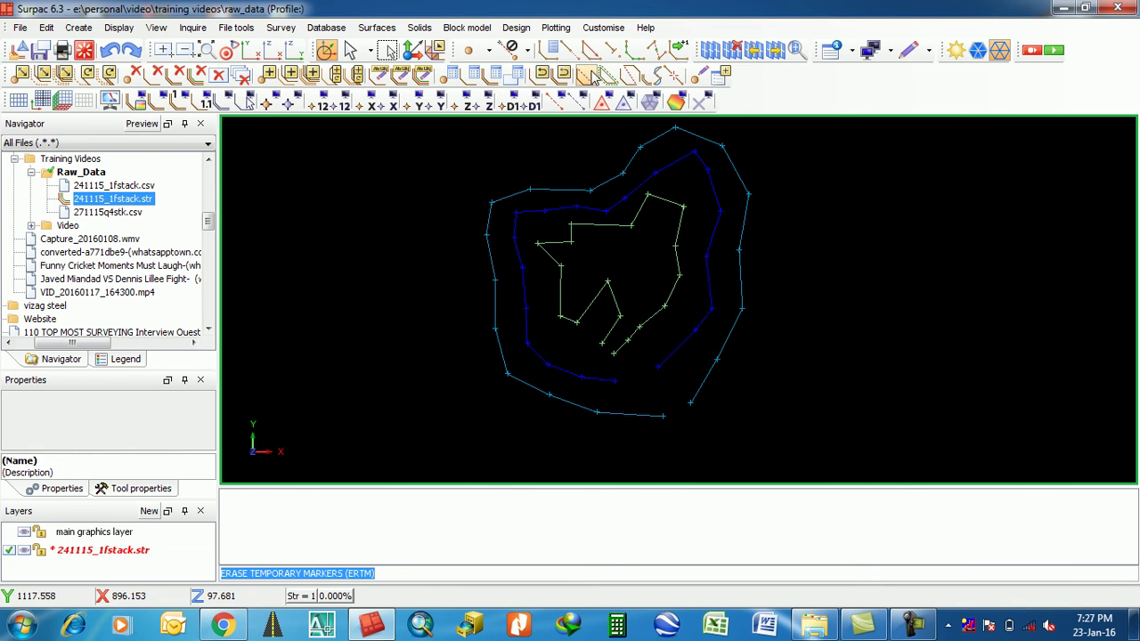
- Use Segment Close on the outer light-blue and middle dark-blue contours, then erase the temporary markers
{"action": "left_click", "coordinate": [46, 28]}
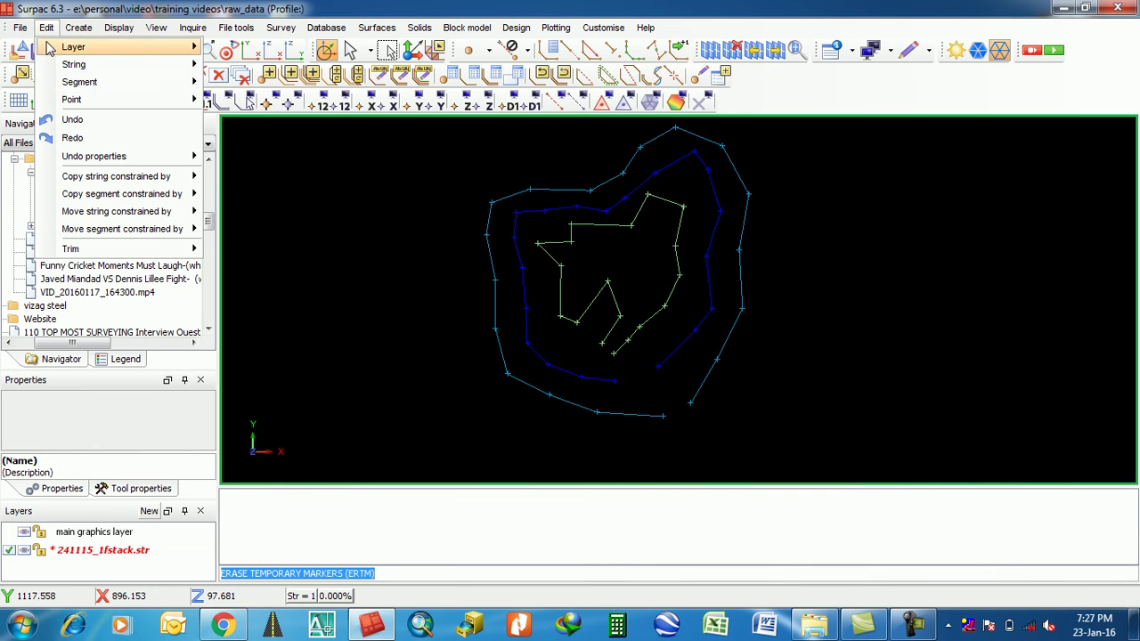
{"action": "mouse_move", "coordinate": [130, 88]}
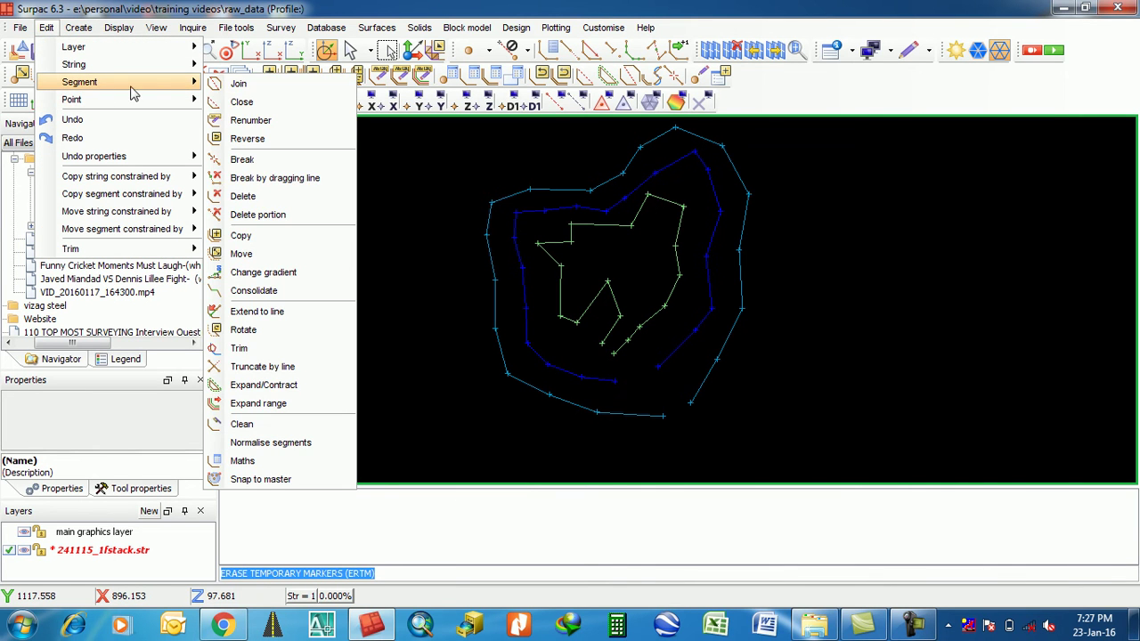
{"action": "left_click", "coordinate": [241, 102]}
{"action": "left_click", "coordinate": [583, 407]}
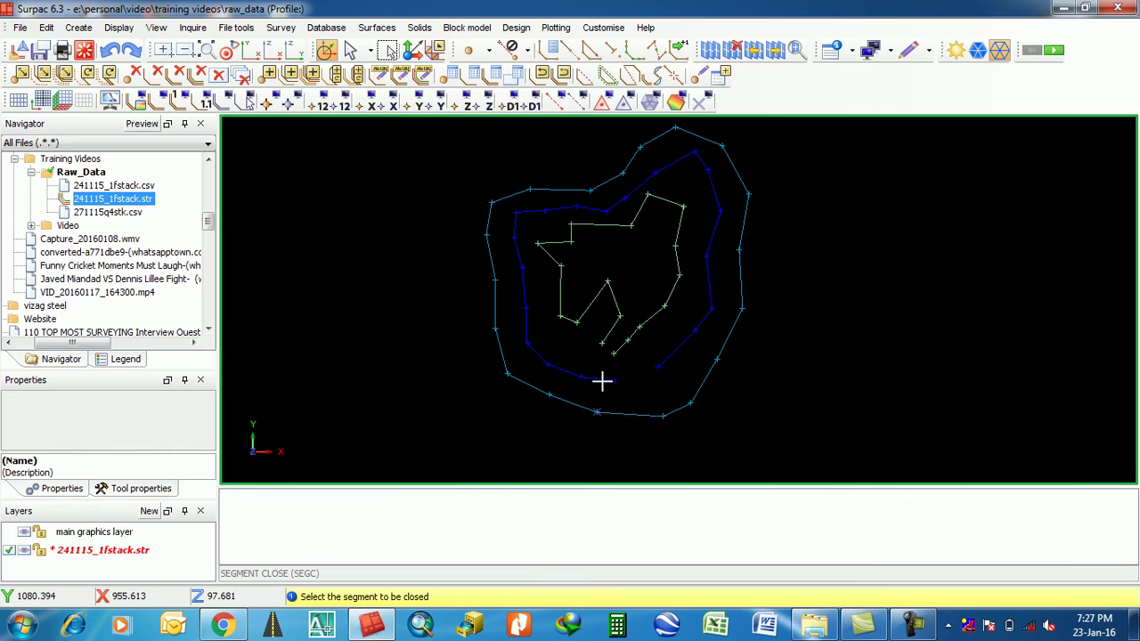
{"action": "left_click", "coordinate": [603, 378]}
{"action": "scroll", "coordinate": [481, 285], "scroll_direction": "down", "scroll_amount": 3}
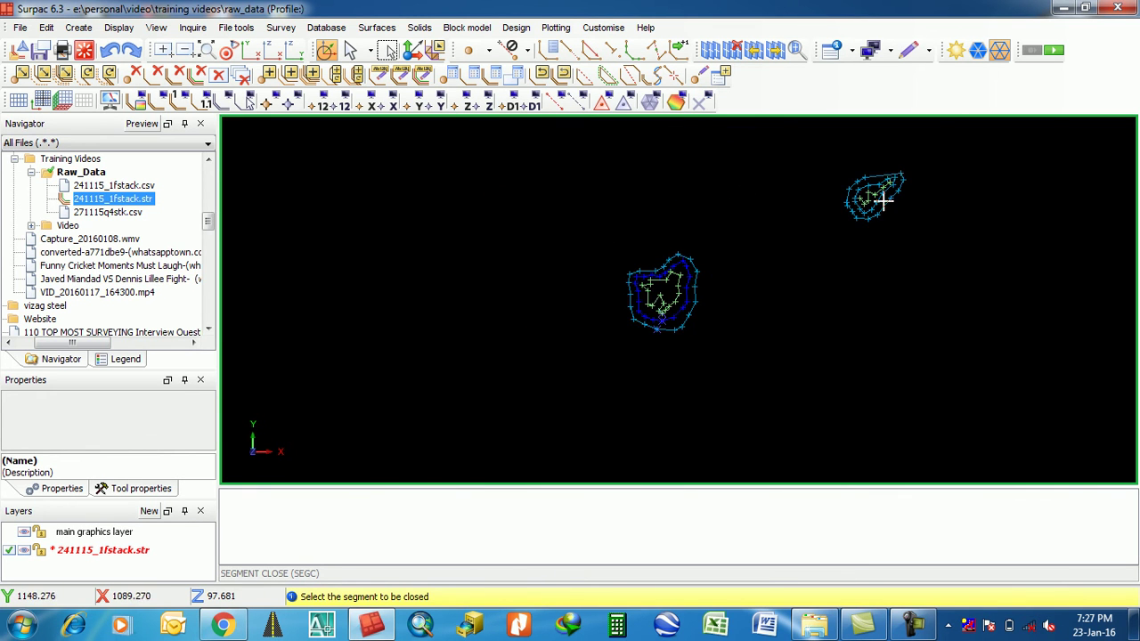
{"action": "scroll", "coordinate": [882, 201], "scroll_direction": "up", "scroll_amount": 5}
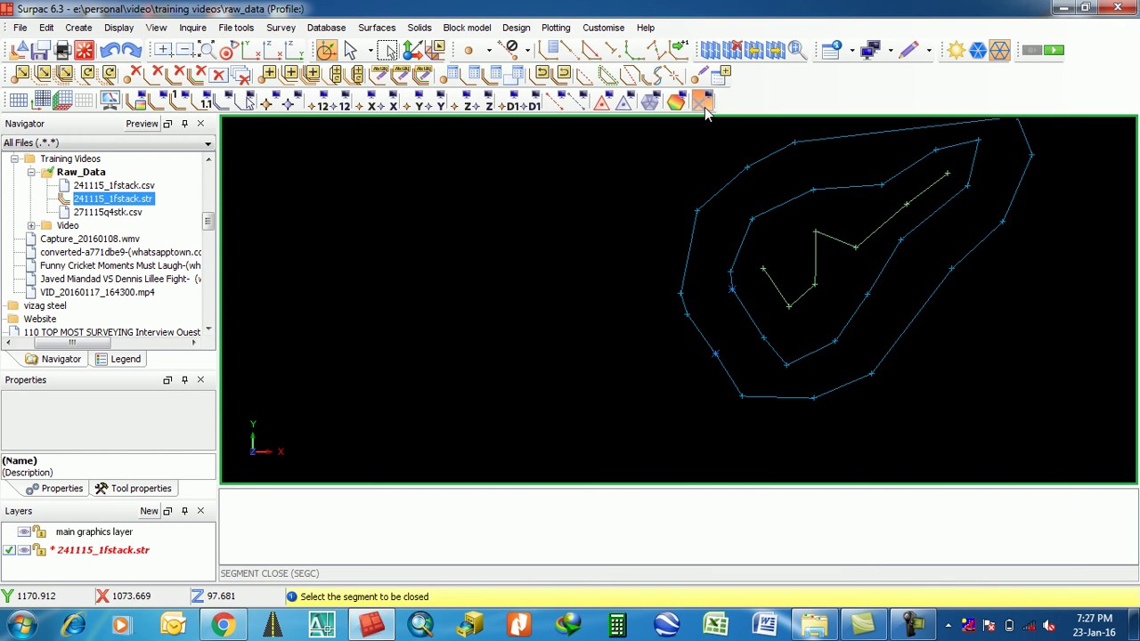
{"action": "left_click", "coordinate": [699, 104]}
{"action": "scroll", "coordinate": [744, 185], "scroll_direction": "down", "scroll_amount": 5}
{"action": "scroll", "coordinate": [744, 186], "scroll_direction": "down", "scroll_amount": 2}
{"action": "scroll", "coordinate": [517, 422], "scroll_direction": "up", "scroll_amount": 8}
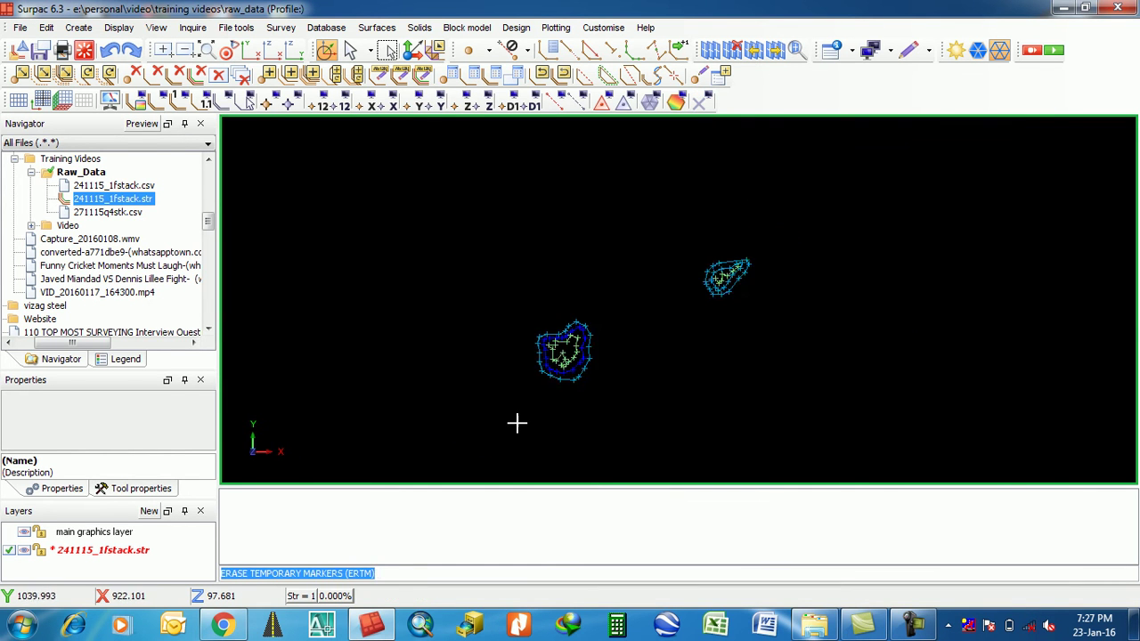
{"action": "scroll", "coordinate": [642, 331], "scroll_direction": "down", "scroll_amount": 5}
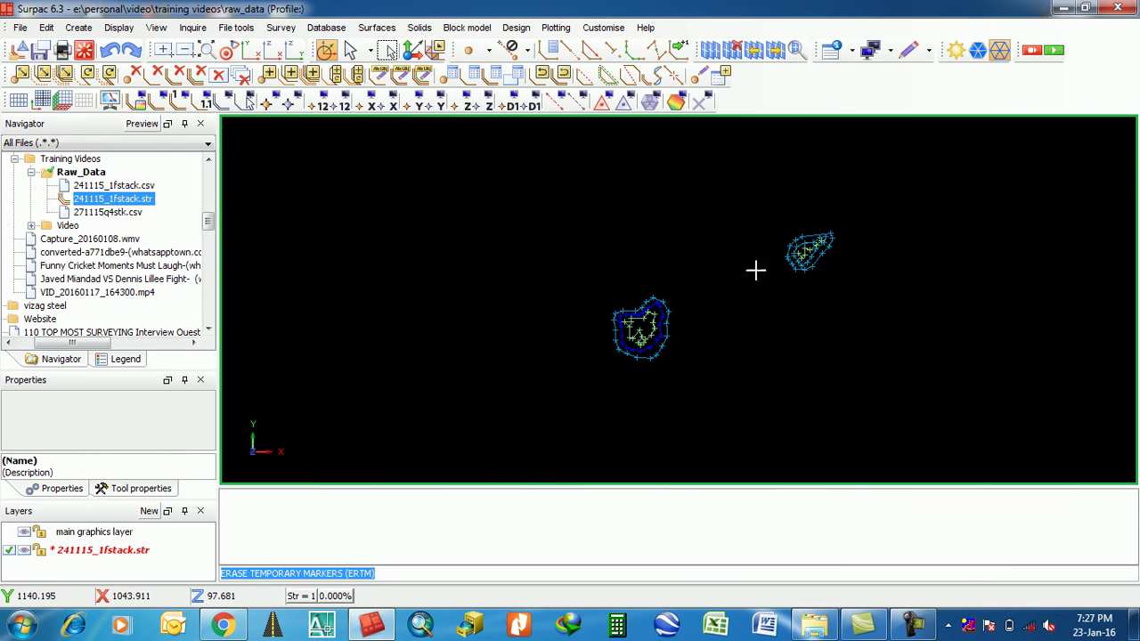
- Clear the message pane and save the strings over 241115_1fstack.str with an empty Purpose
{"action": "right_click", "coordinate": [552, 505]}
{"action": "left_click", "coordinate": [570, 512]}
{"action": "left_click", "coordinate": [41, 50]}
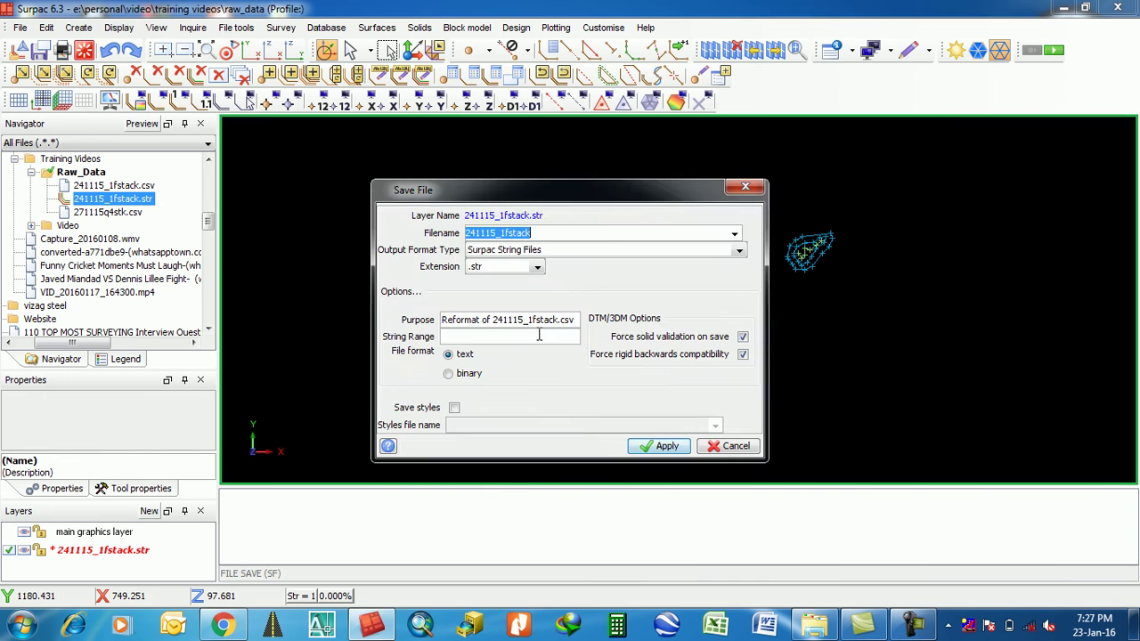
{"action": "key", "text": "Delete"}
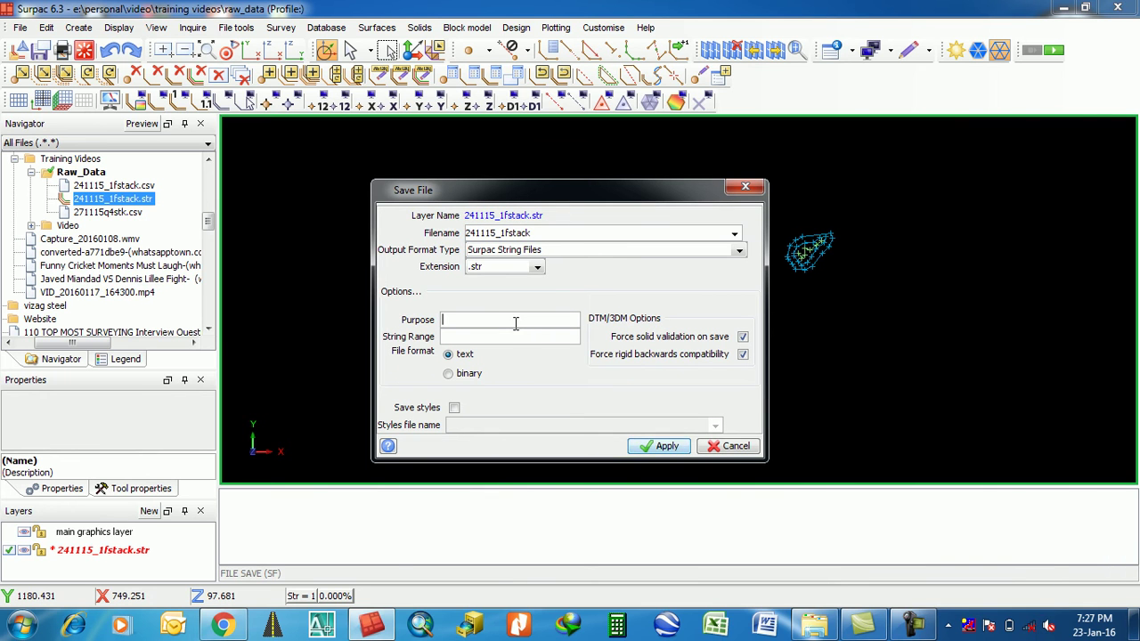
{"action": "left_click", "coordinate": [659, 445]}
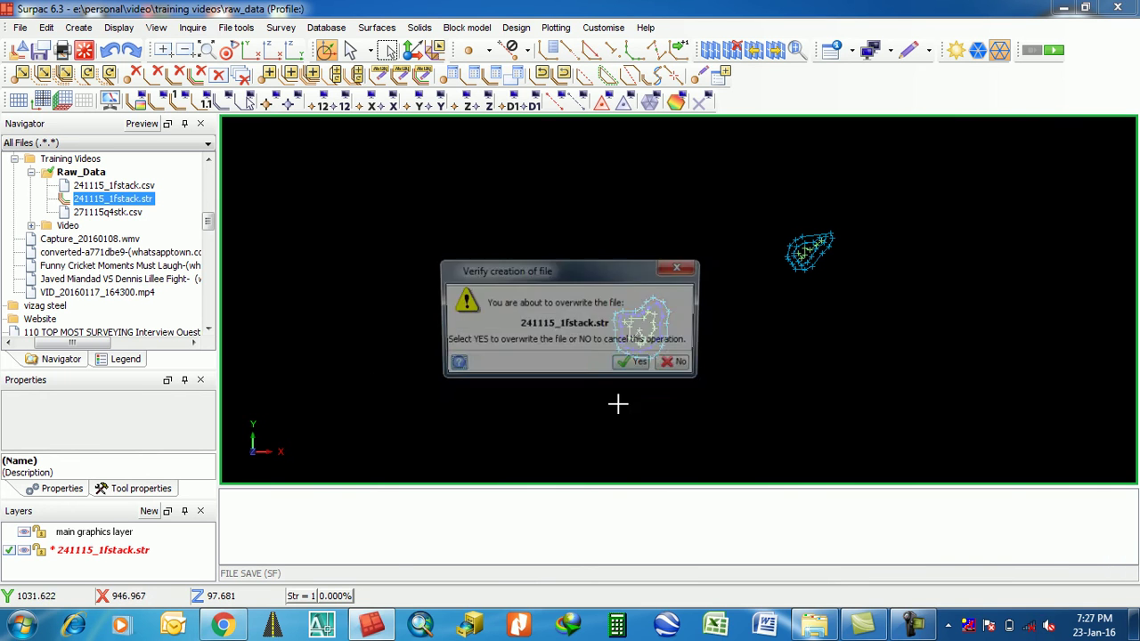
{"action": "left_click", "coordinate": [623, 365]}
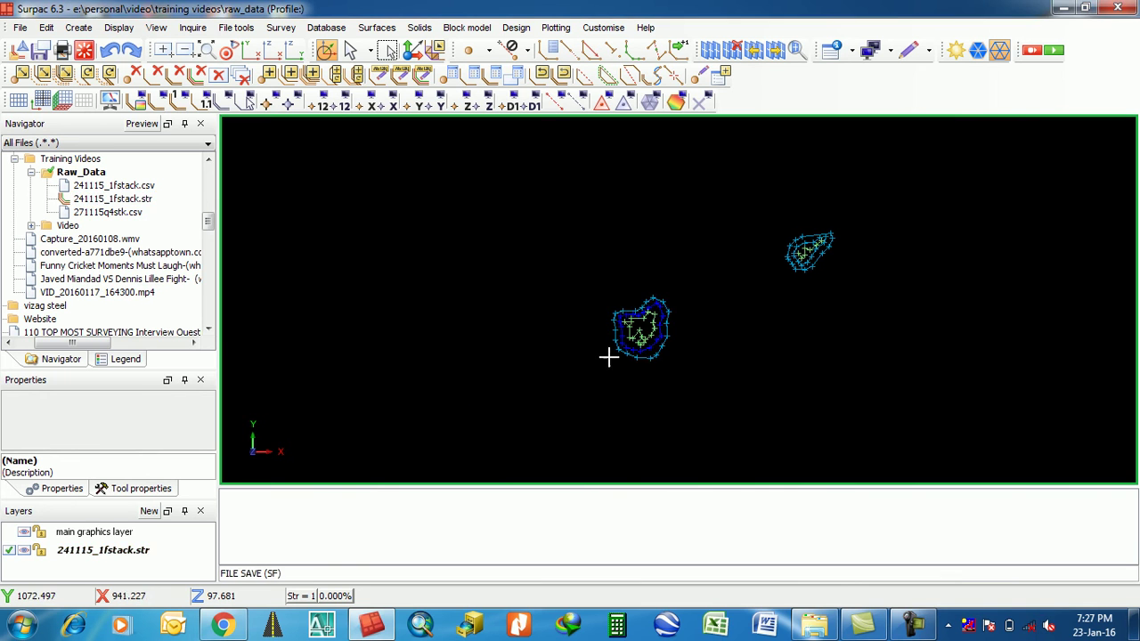
- Clear the graphics, reload 241115_1fstack.str into the viewport, and clear the message pane
{"action": "left_click", "coordinate": [83, 50]}
{"action": "left_click_drag", "start_coordinate": [100, 203], "coordinate": [659, 221]}
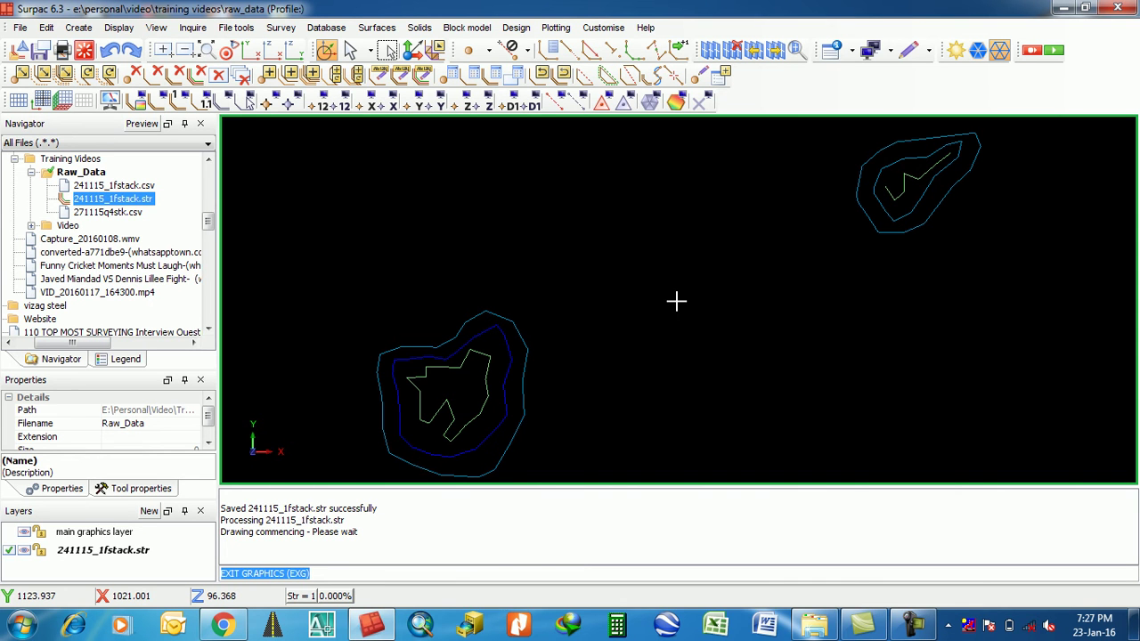
{"action": "right_click", "coordinate": [386, 506]}
{"action": "left_click", "coordinate": [397, 518]}
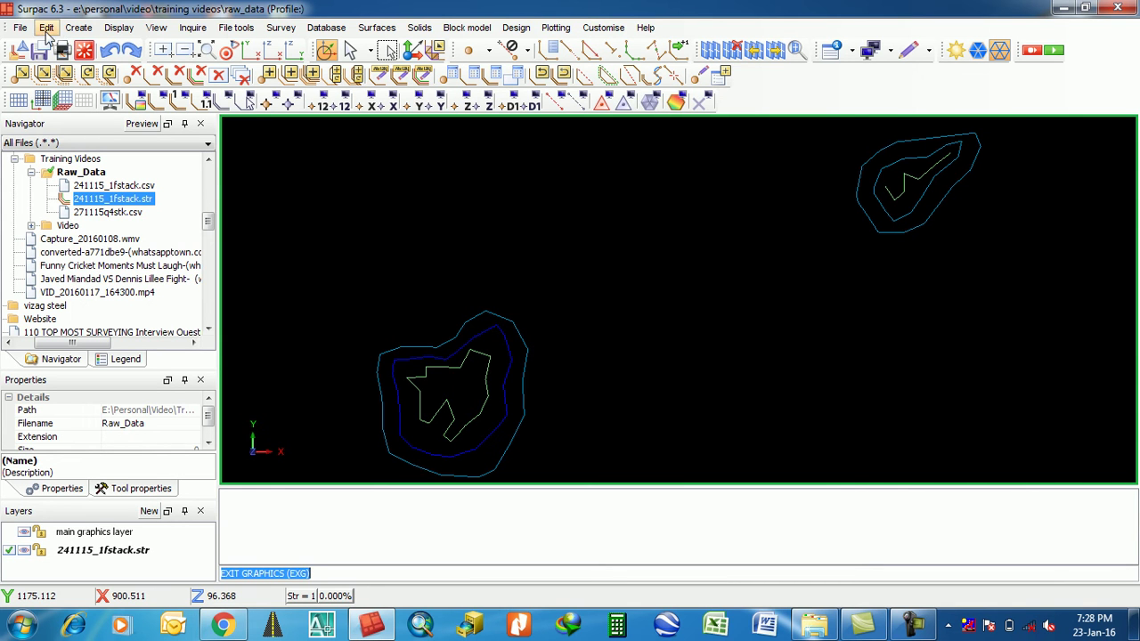
- Run a Clean layer cross-over check on all strings, marking crossings with red markers in 2D
{"action": "left_click", "coordinate": [187, 28]}
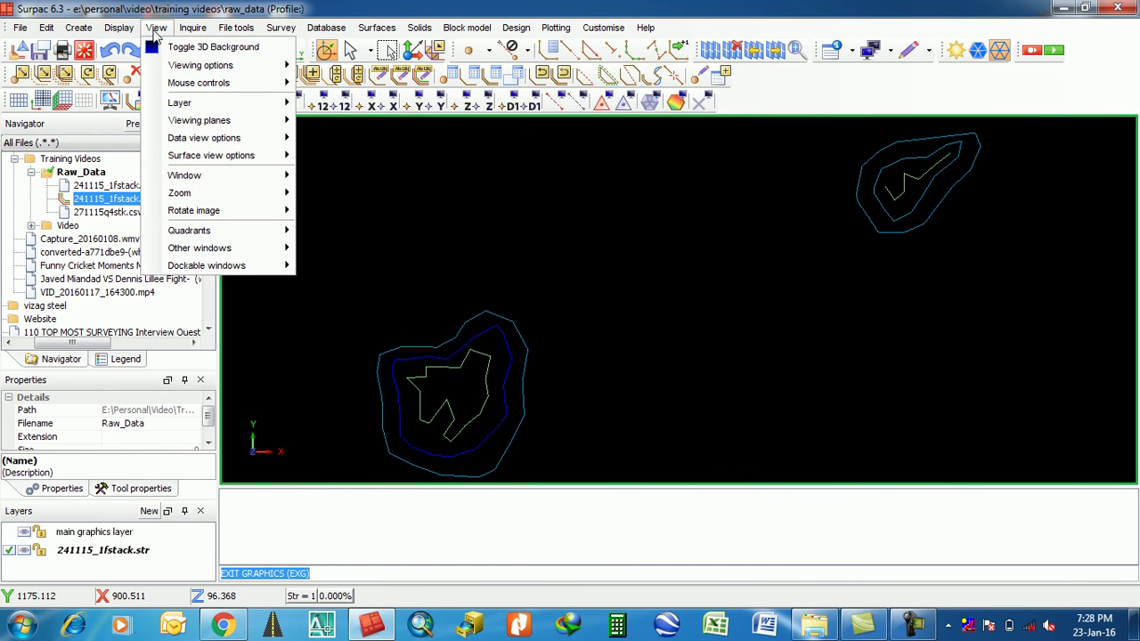
{"action": "mouse_move", "coordinate": [131, 32]}
{"action": "mouse_move", "coordinate": [82, 30]}
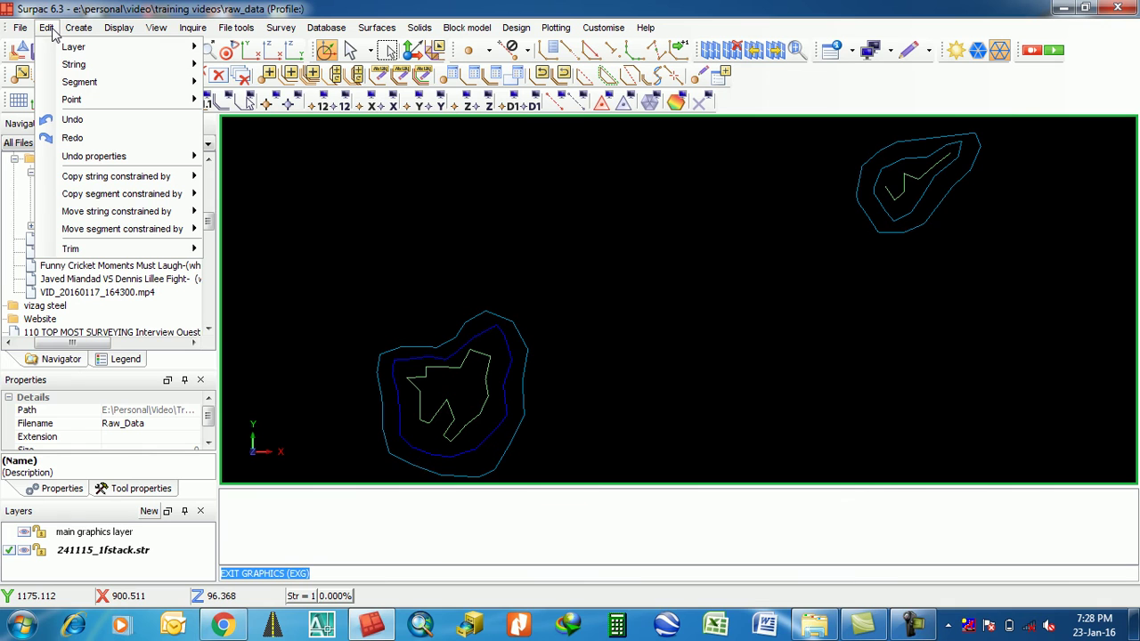
{"action": "mouse_move", "coordinate": [64, 71]}
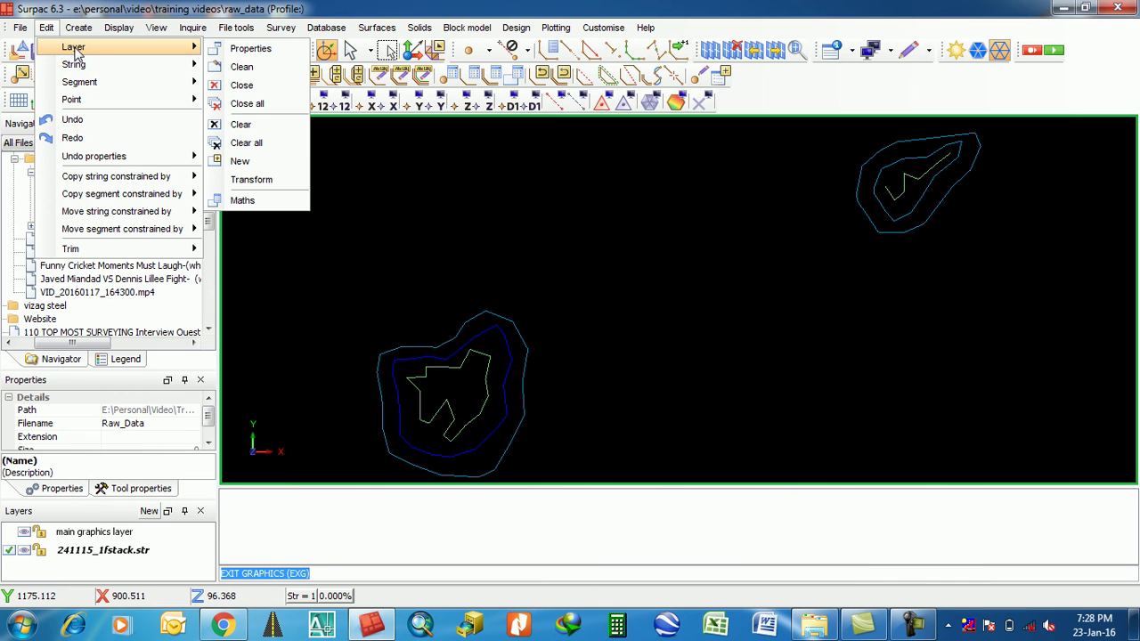
{"action": "left_click", "coordinate": [237, 70]}
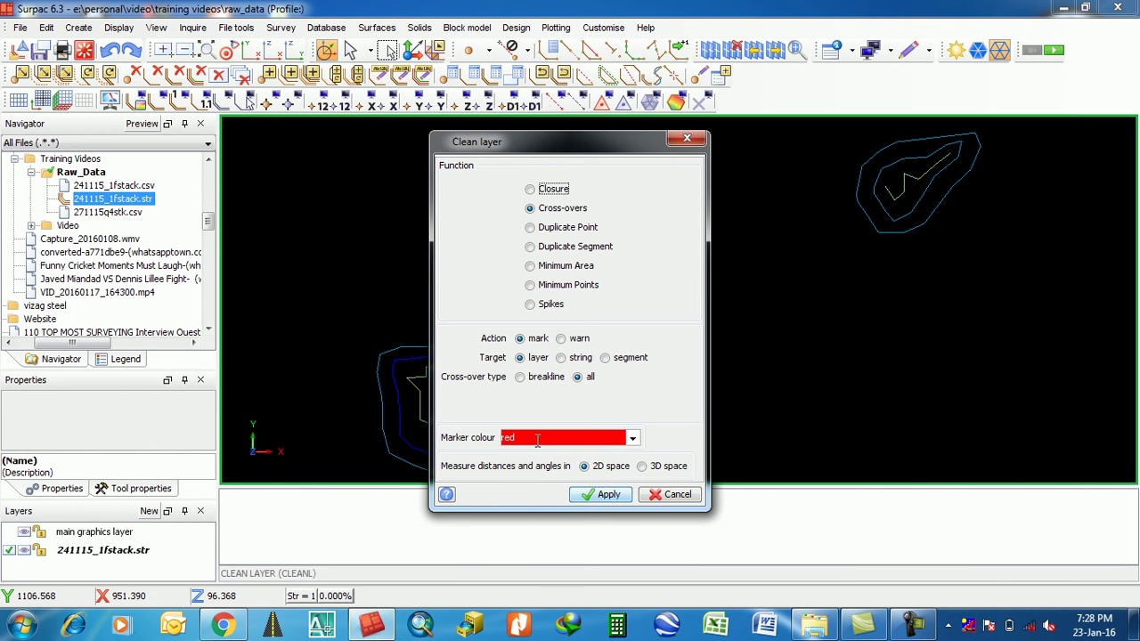
{"action": "left_click", "coordinate": [599, 496]}
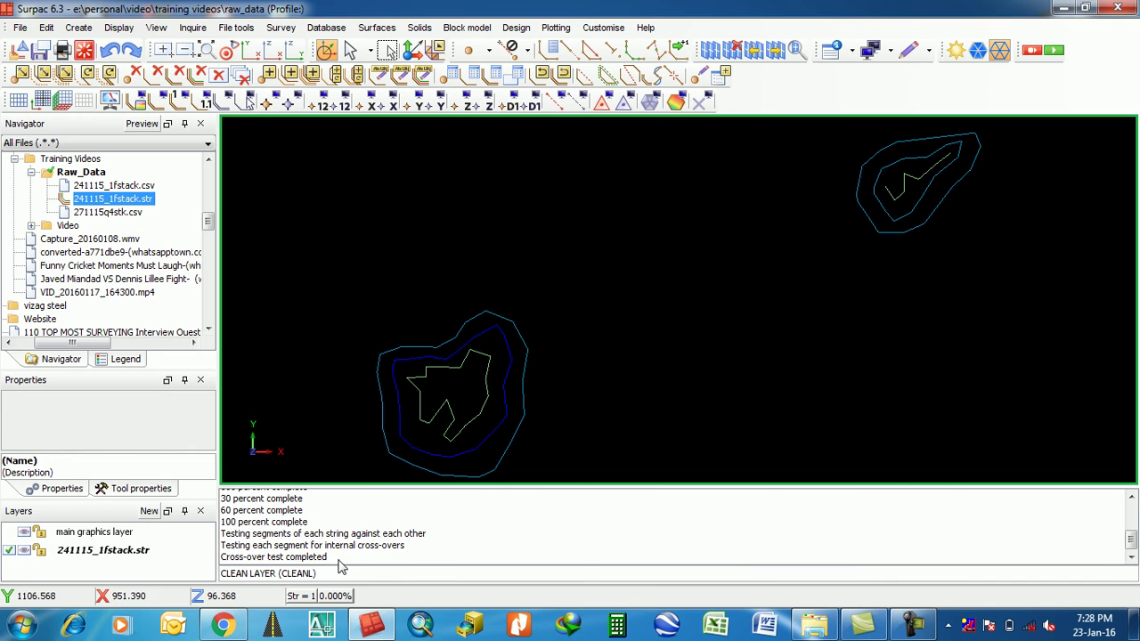
- Clear the message pane and set the snap mode to existing points
{"action": "left_click", "coordinate": [222, 560]}
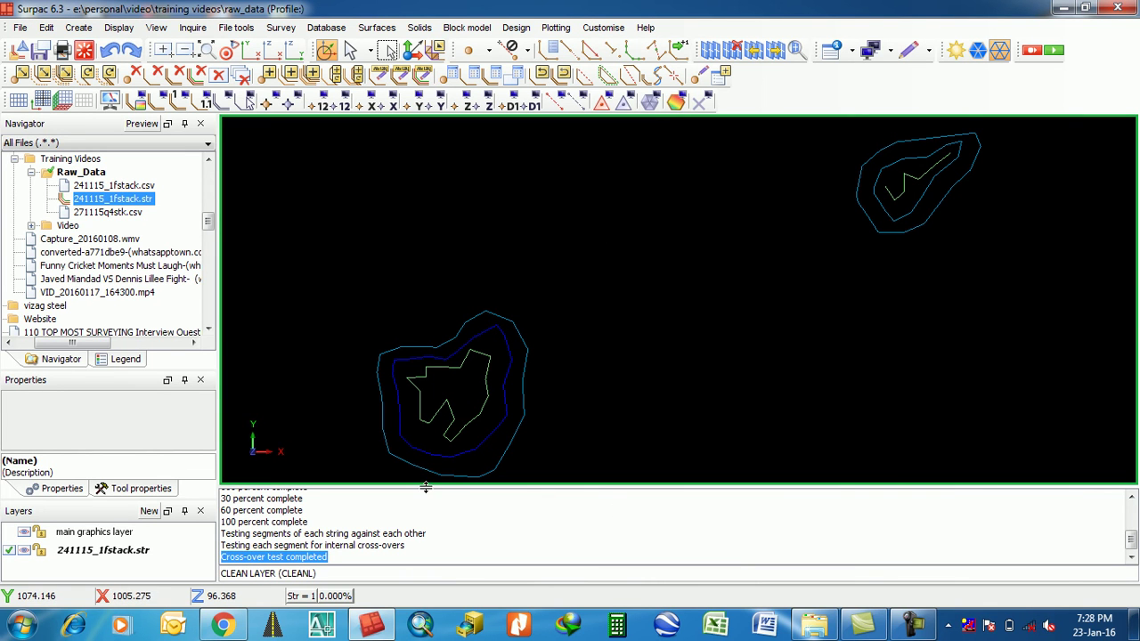
{"action": "right_click", "coordinate": [463, 523]}
{"action": "left_click", "coordinate": [483, 527]}
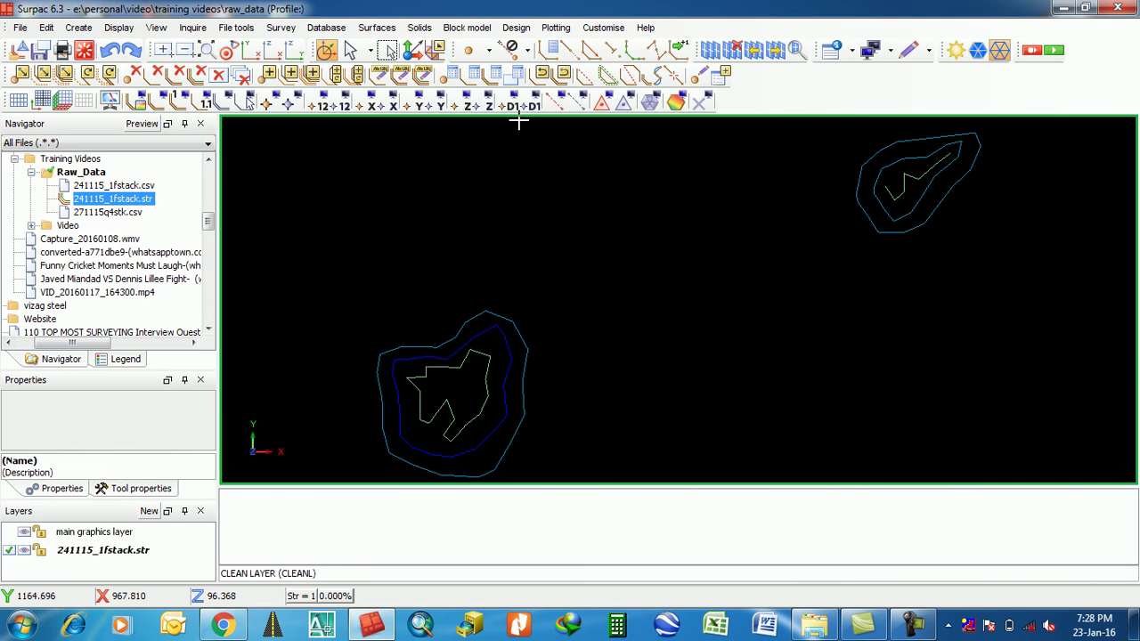
{"action": "left_click", "coordinate": [528, 52]}
{"action": "left_click", "coordinate": [532, 90]}
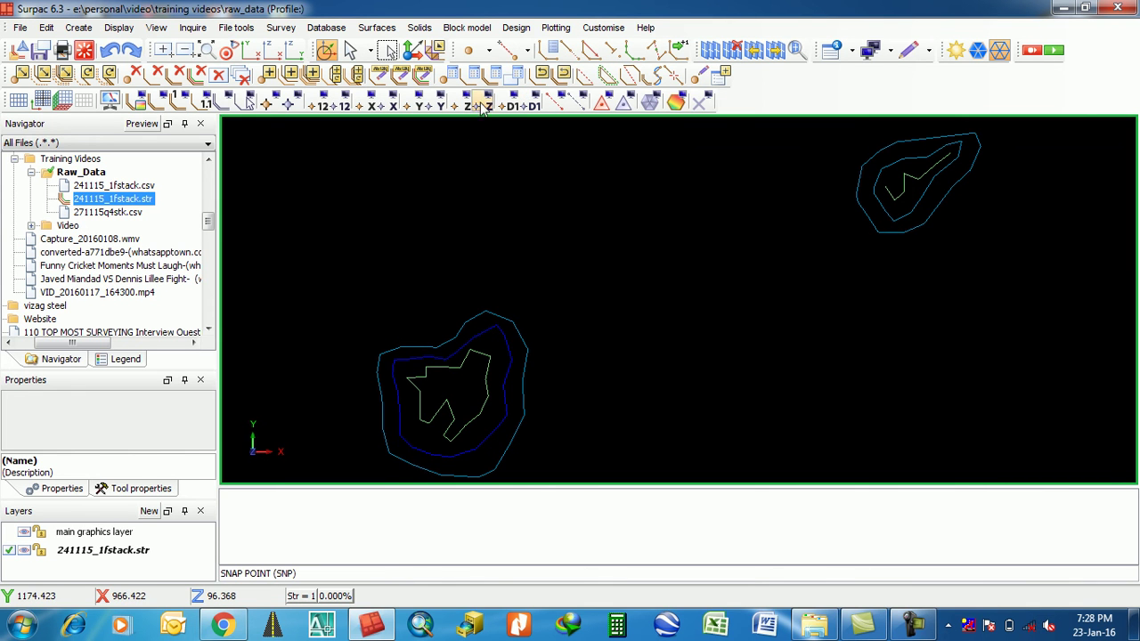
- Digitise a straight line from the inner yellow contour across to the middle contour
{"action": "left_click", "coordinate": [570, 51]}
{"action": "left_click", "coordinate": [453, 350]}
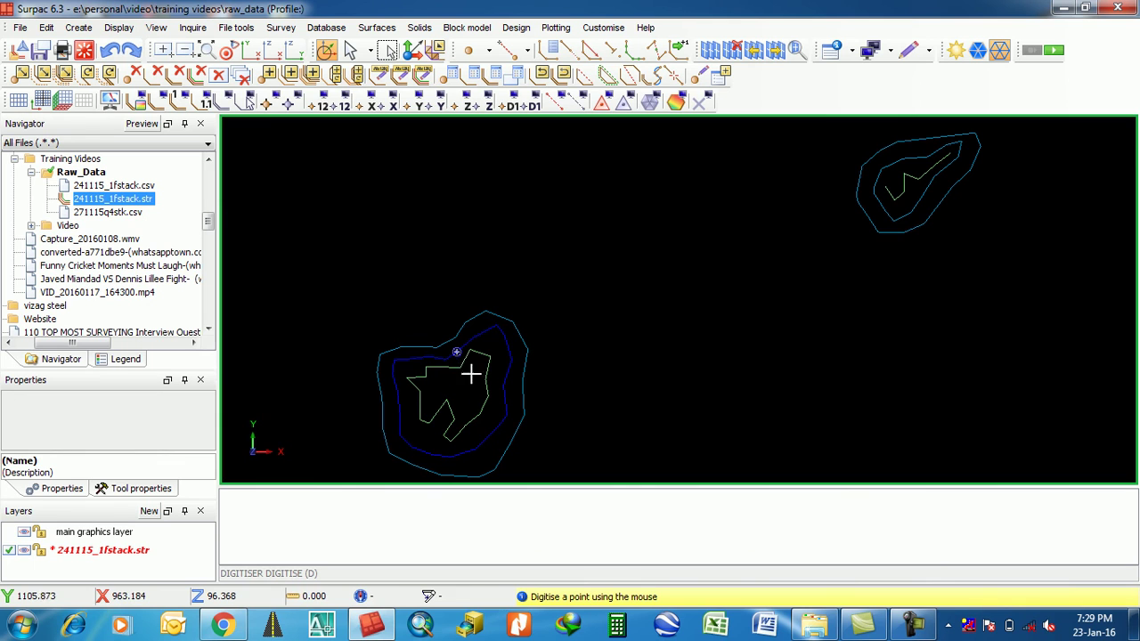
{"action": "left_click", "coordinate": [508, 414]}
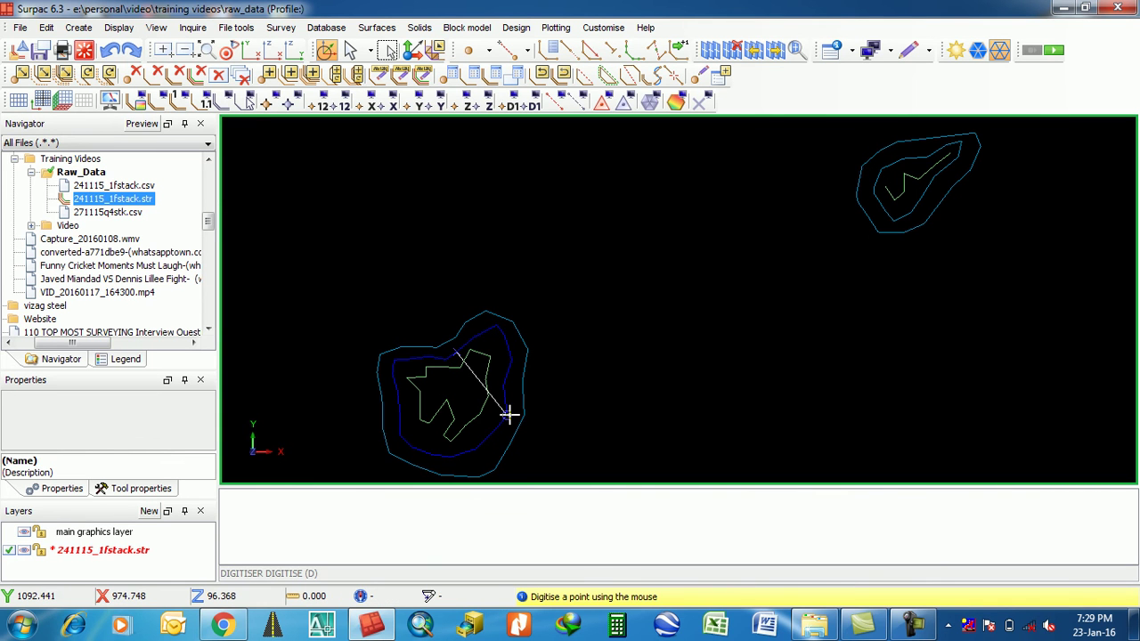
{"action": "key", "text": "Escape"}
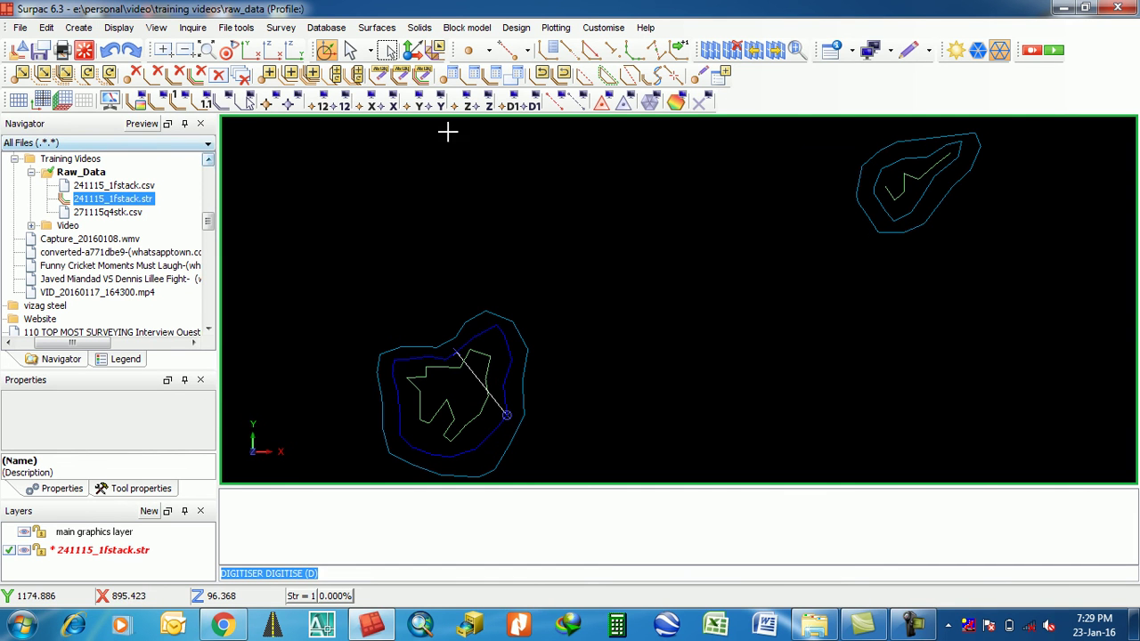
- Erase the markers, rerun the Clean layer cross-over check to flag two crossings, and clear the log
{"action": "left_click", "coordinate": [699, 104]}
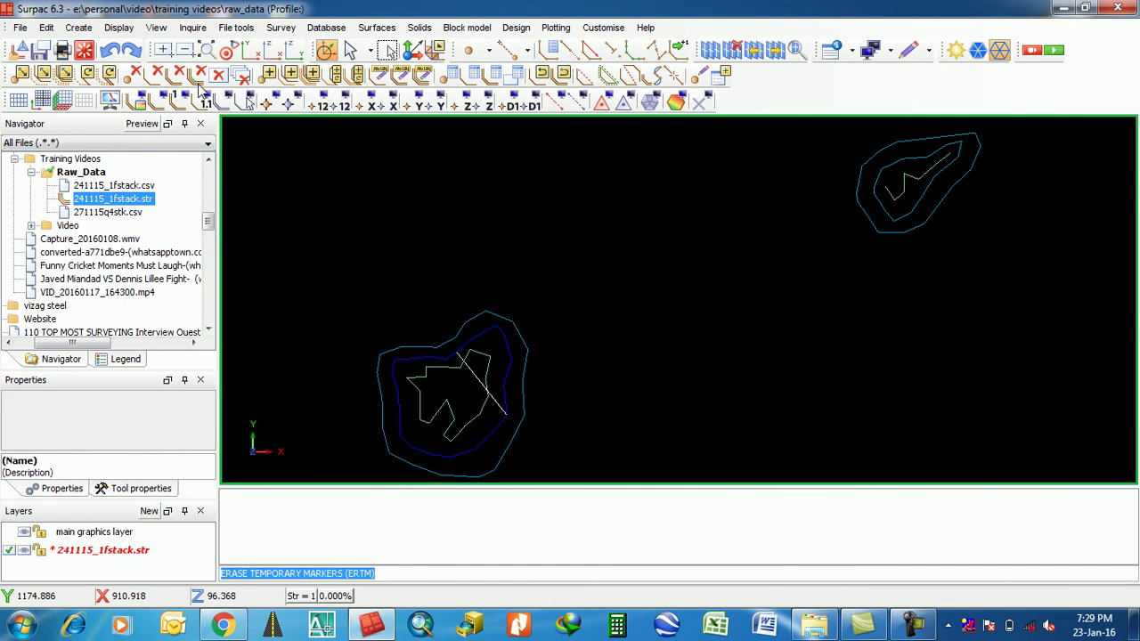
{"action": "left_click", "coordinate": [191, 33]}
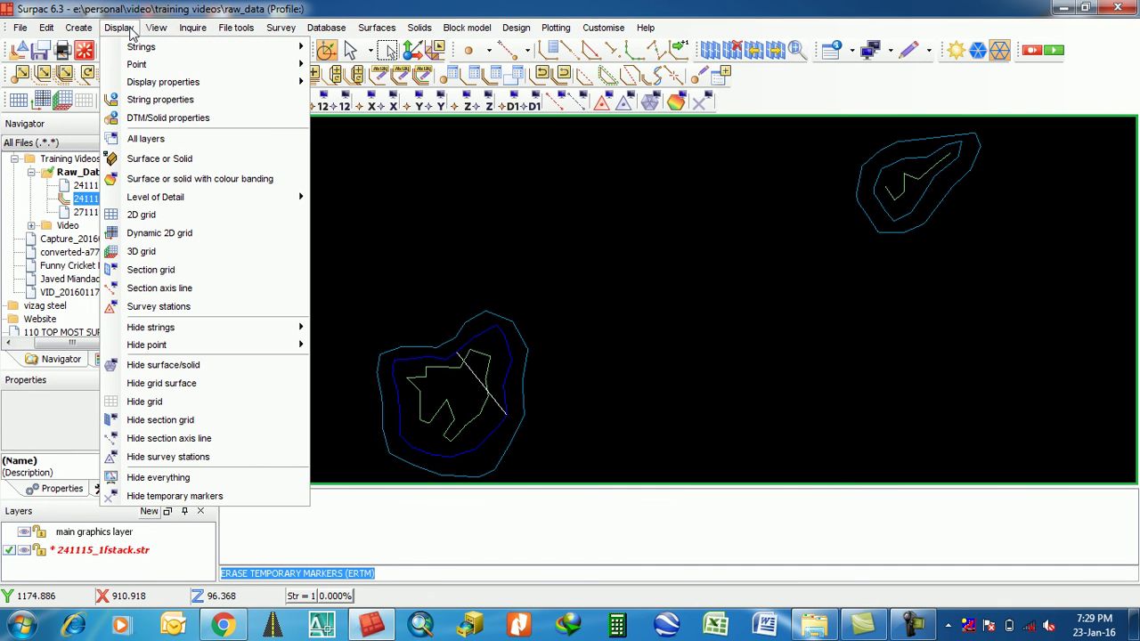
{"action": "mouse_move", "coordinate": [135, 67]}
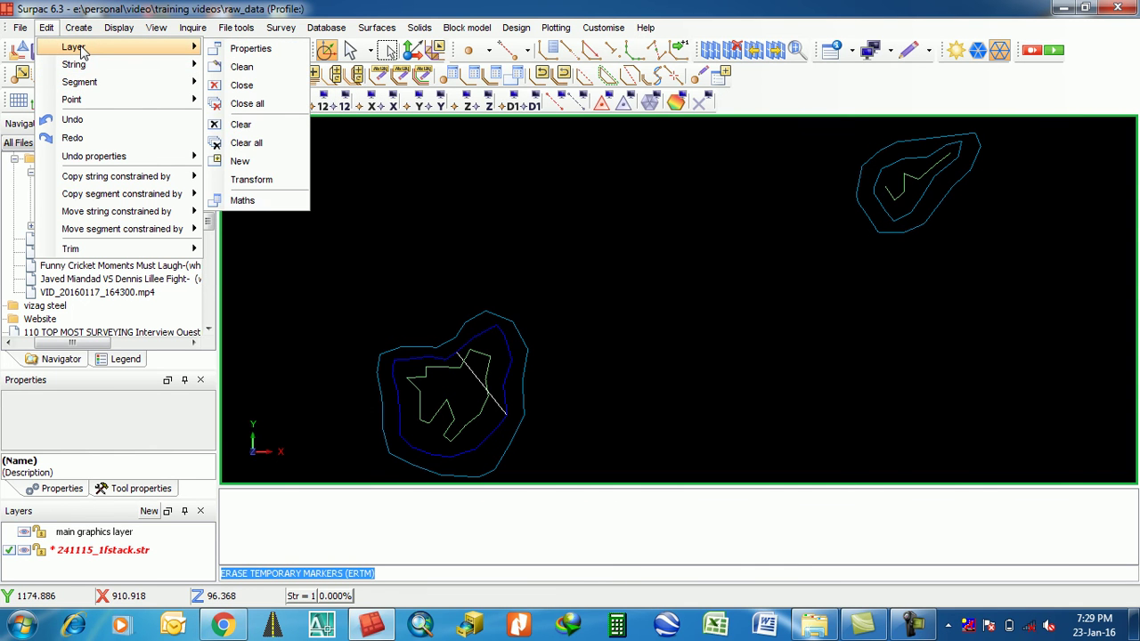
{"action": "left_click", "coordinate": [241, 67]}
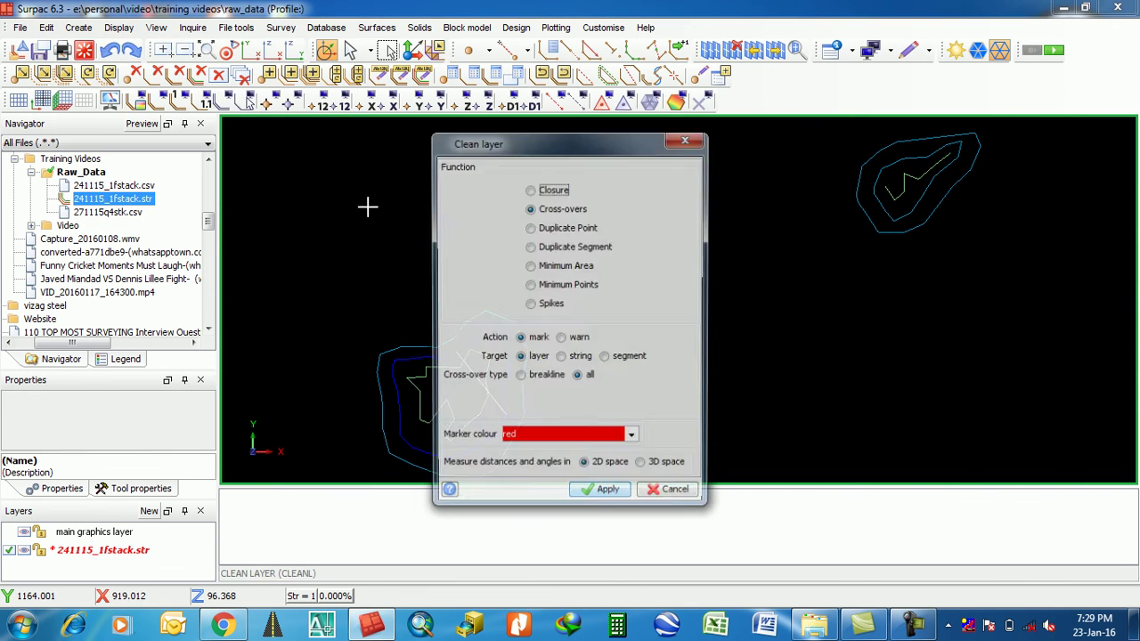
{"action": "left_click", "coordinate": [603, 493]}
{"action": "scroll", "coordinate": [485, 407], "scroll_direction": "up", "scroll_amount": 3}
{"action": "scroll", "coordinate": [485, 407], "scroll_direction": "up", "scroll_amount": 2}
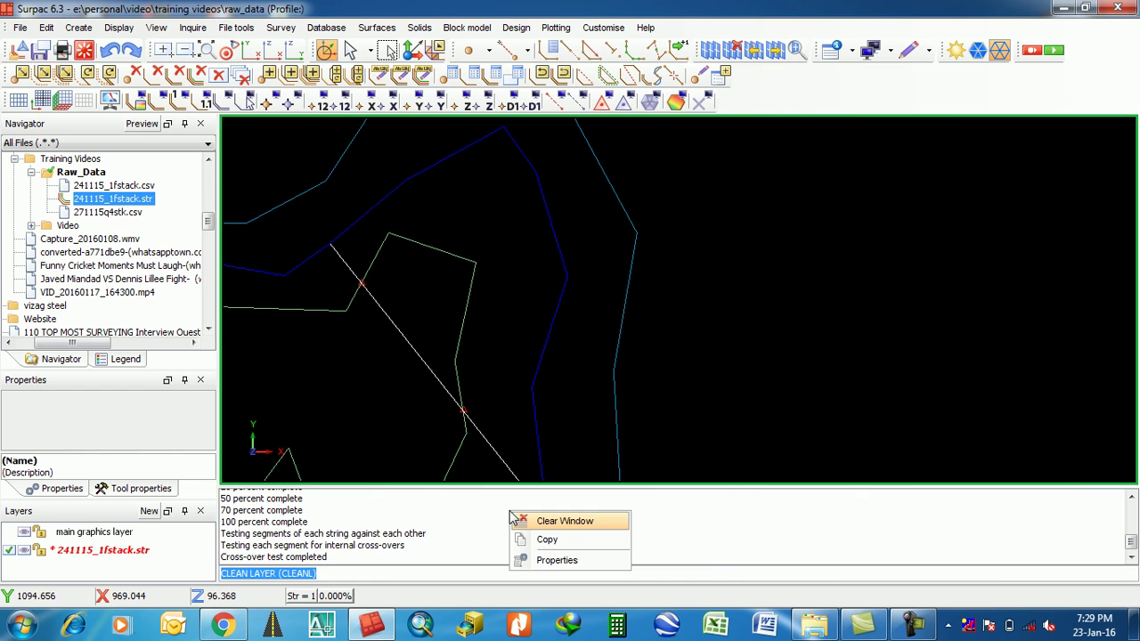
{"action": "left_click", "coordinate": [513, 520]}
{"action": "scroll", "coordinate": [553, 318], "scroll_direction": "down", "scroll_amount": 2}
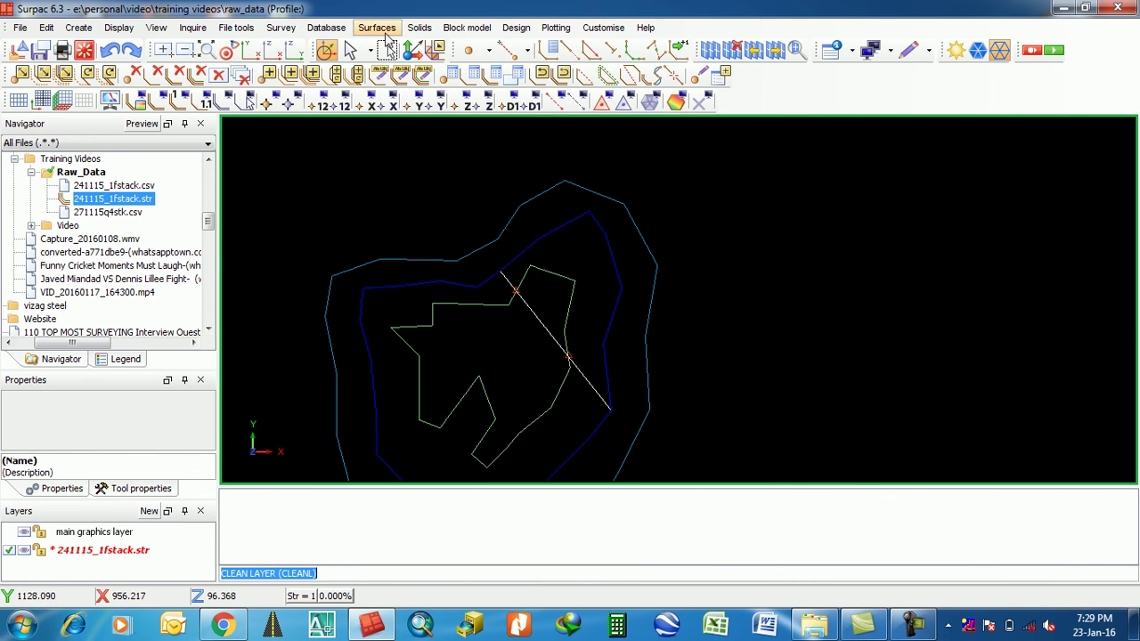
- Run Create DTM from Layer, which fails on 2 breakline intersections, then clear the warnings
{"action": "left_click", "coordinate": [377, 28]}
{"action": "left_click", "coordinate": [414, 47]}
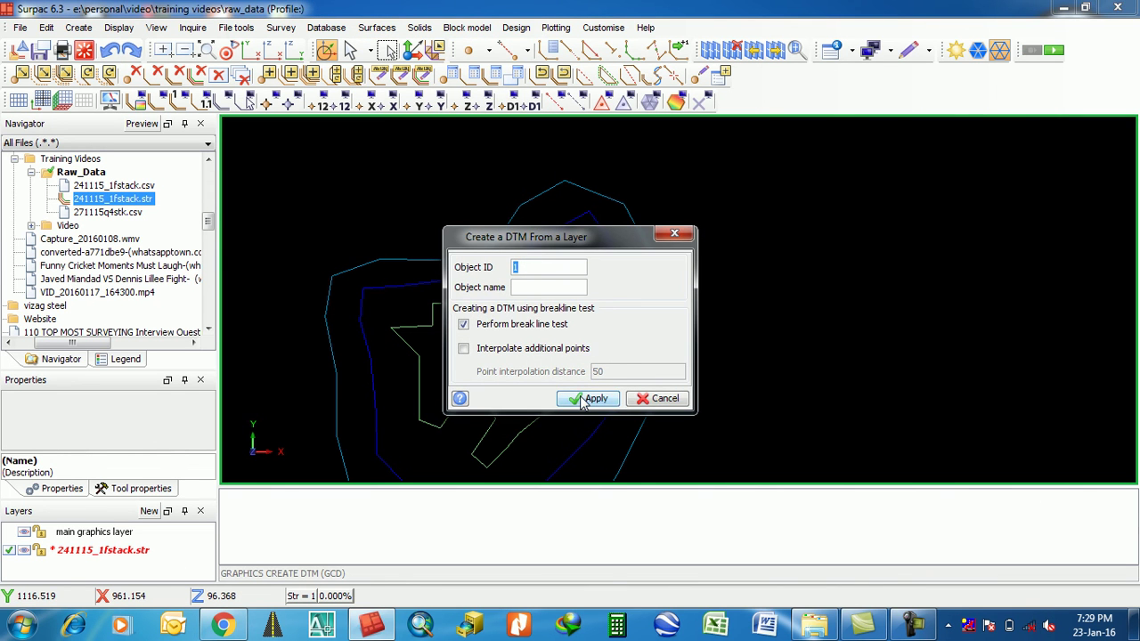
{"action": "left_click", "coordinate": [588, 399]}
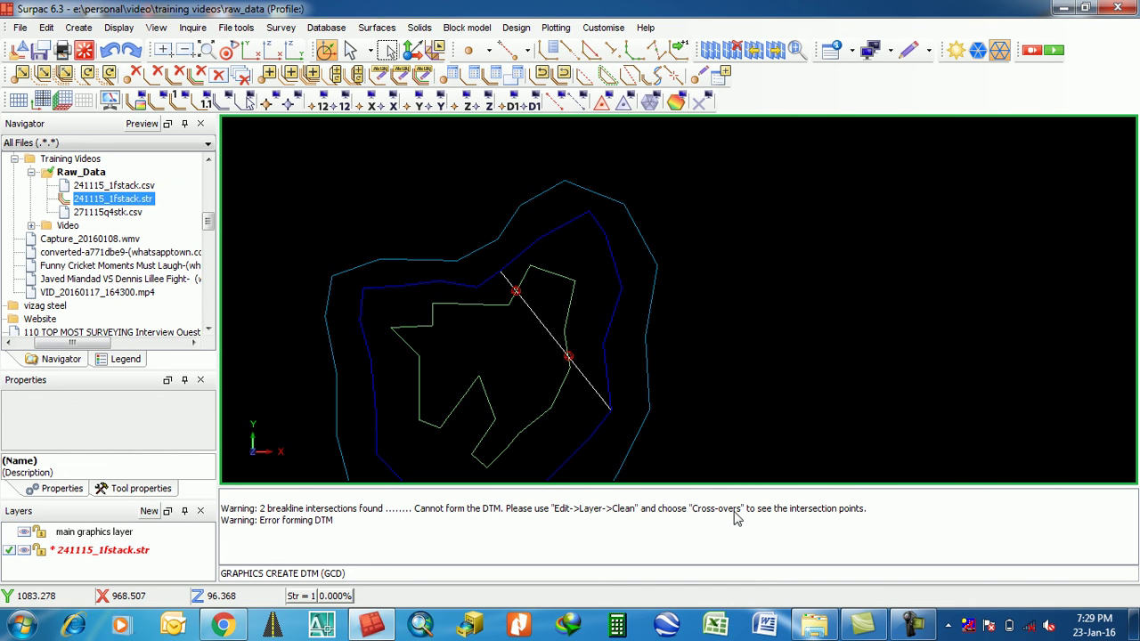
{"action": "right_click", "coordinate": [505, 527]}
{"action": "left_click", "coordinate": [529, 529]}
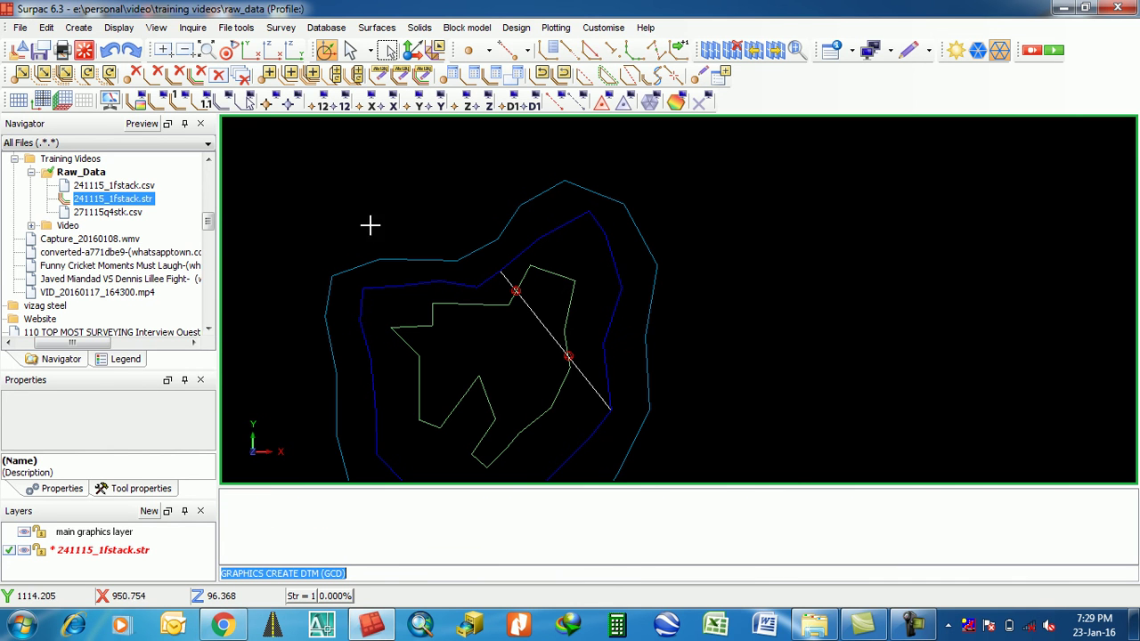
- Reset graphics without keeping edits and reload the original 241115_1fstack.str
{"action": "left_click", "coordinate": [83, 50]}
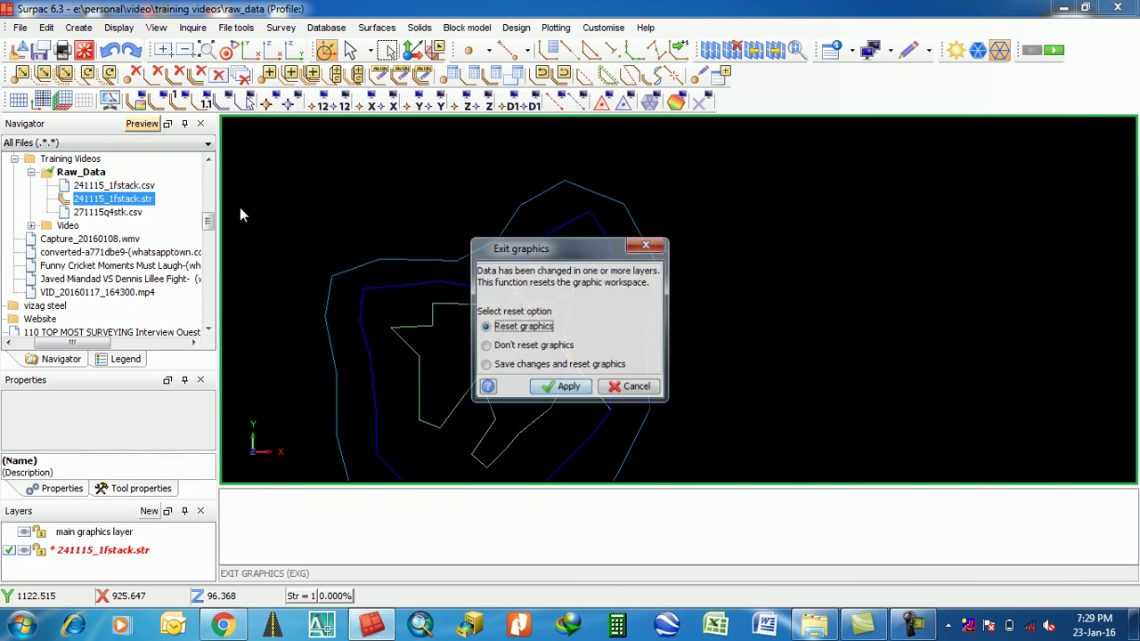
{"action": "left_click", "coordinate": [560, 389]}
{"action": "mouse_move", "coordinate": [111, 202]}
{"action": "left_mouse_down"}
{"action": "mouse_move", "coordinate": [532, 220]}
{"action": "mouse_move", "coordinate": [521, 204]}
{"action": "left_mouse_up"}
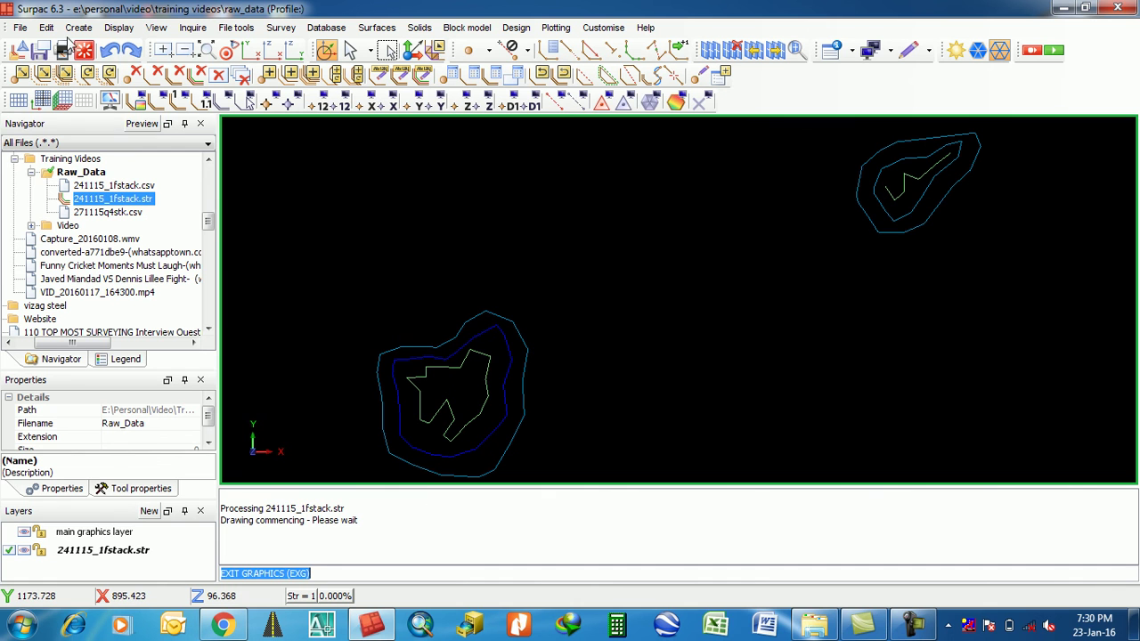
- Rerun the Clean layer cross-over check on the reloaded layer
{"action": "left_click", "coordinate": [46, 27]}
{"action": "mouse_move", "coordinate": [71, 67]}
{"action": "mouse_move", "coordinate": [73, 47]}
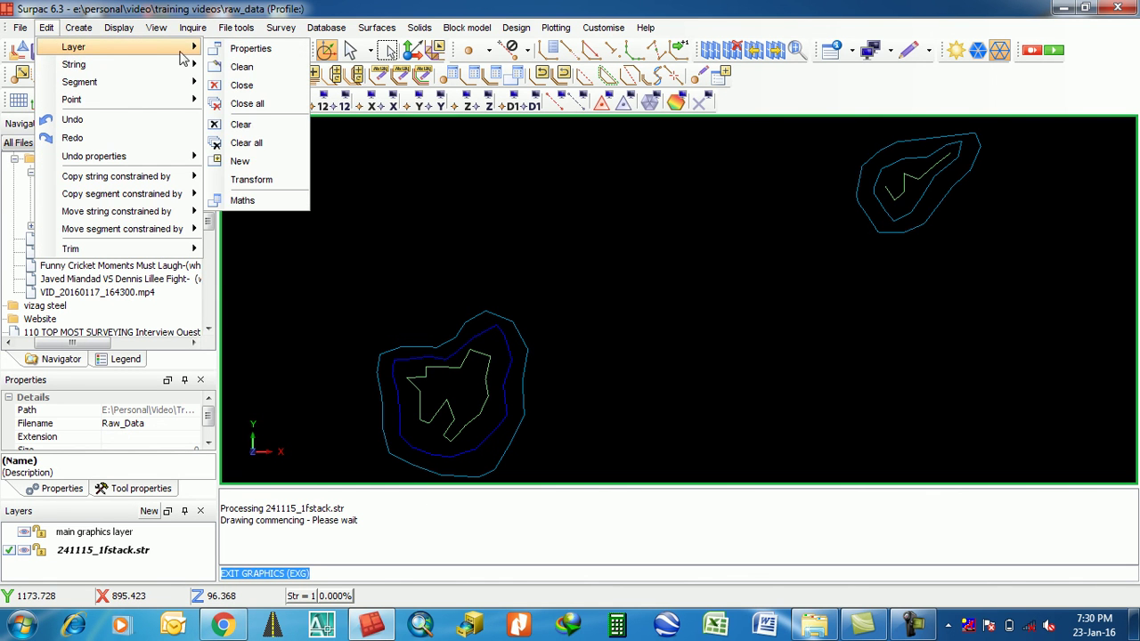
{"action": "left_click", "coordinate": [242, 67]}
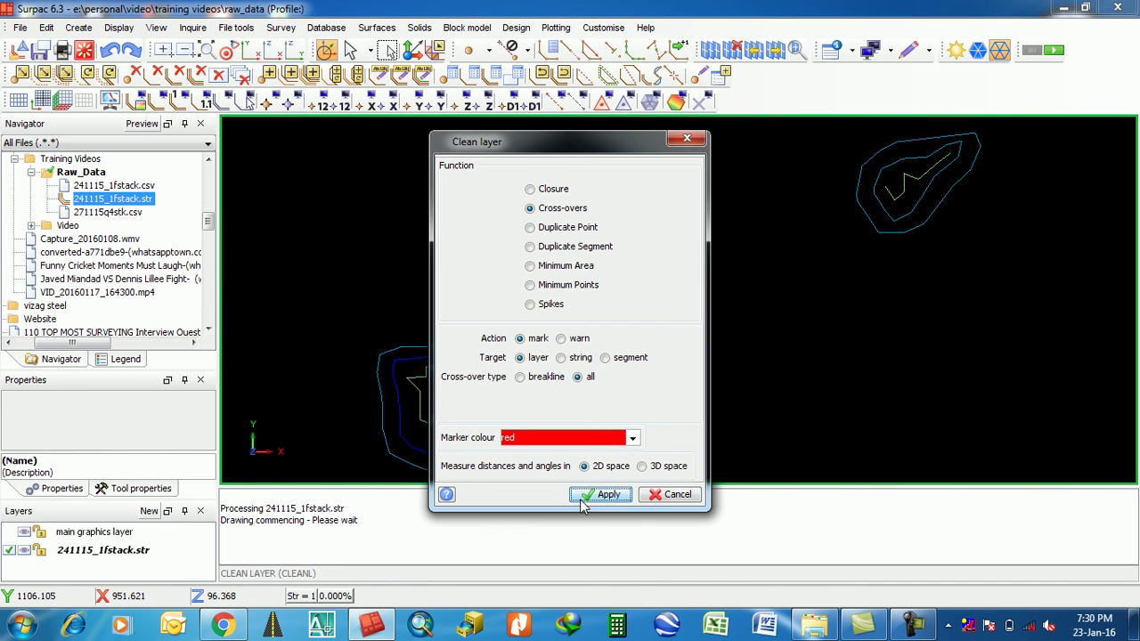
{"action": "left_click", "coordinate": [602, 494]}
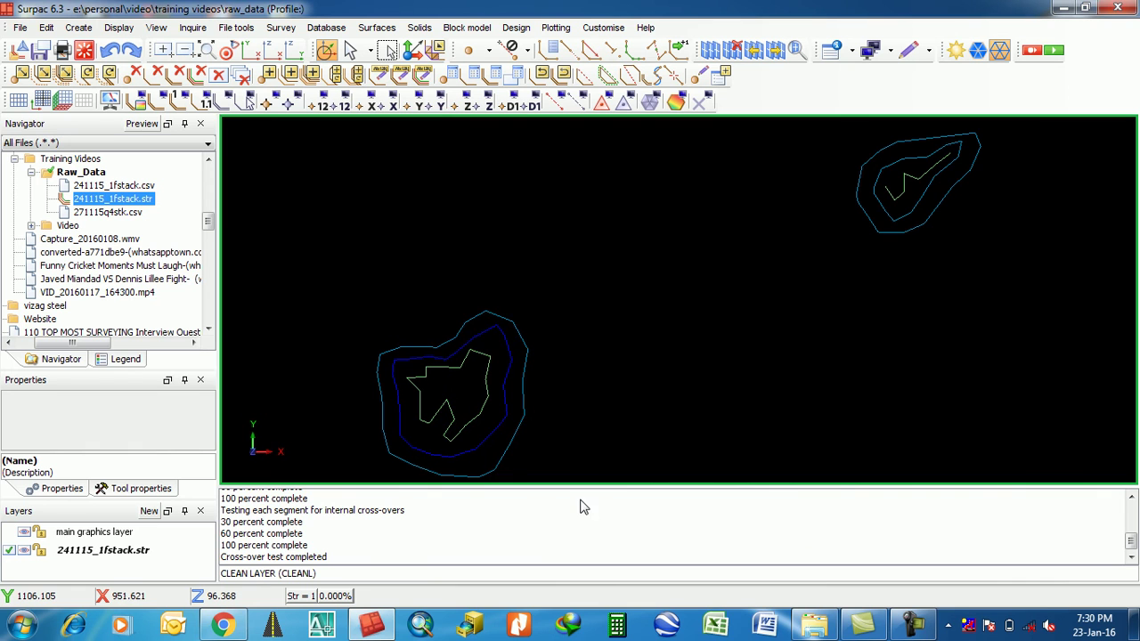
{"action": "left_click", "coordinate": [322, 557]}
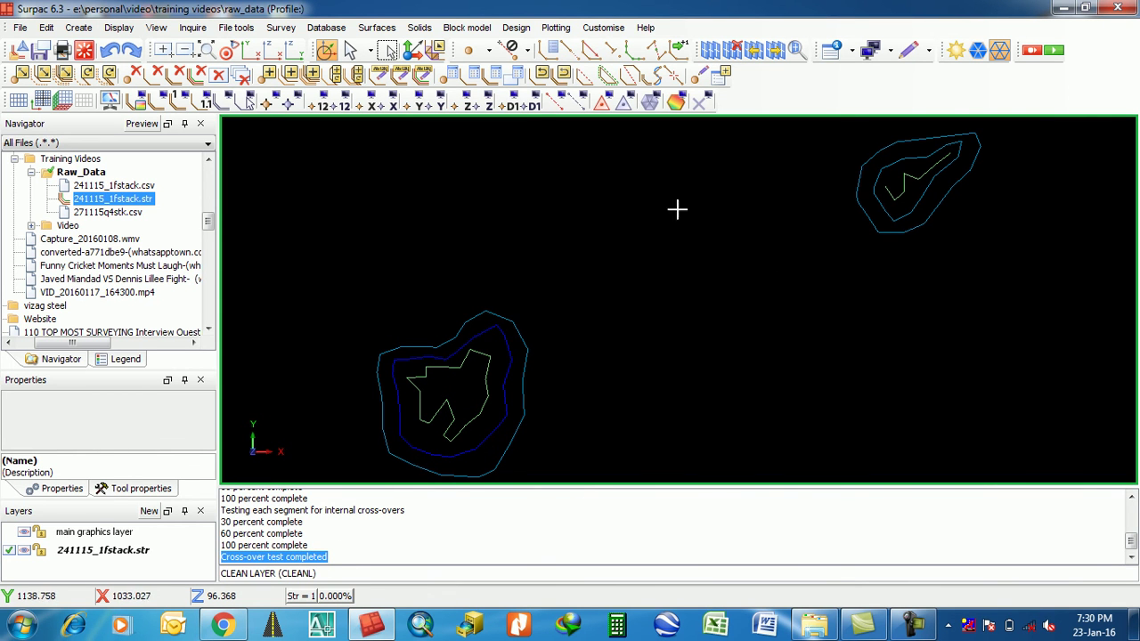
- Create a DTM from the cleaned layer, producing 164 triangles
{"action": "left_click", "coordinate": [372, 29]}
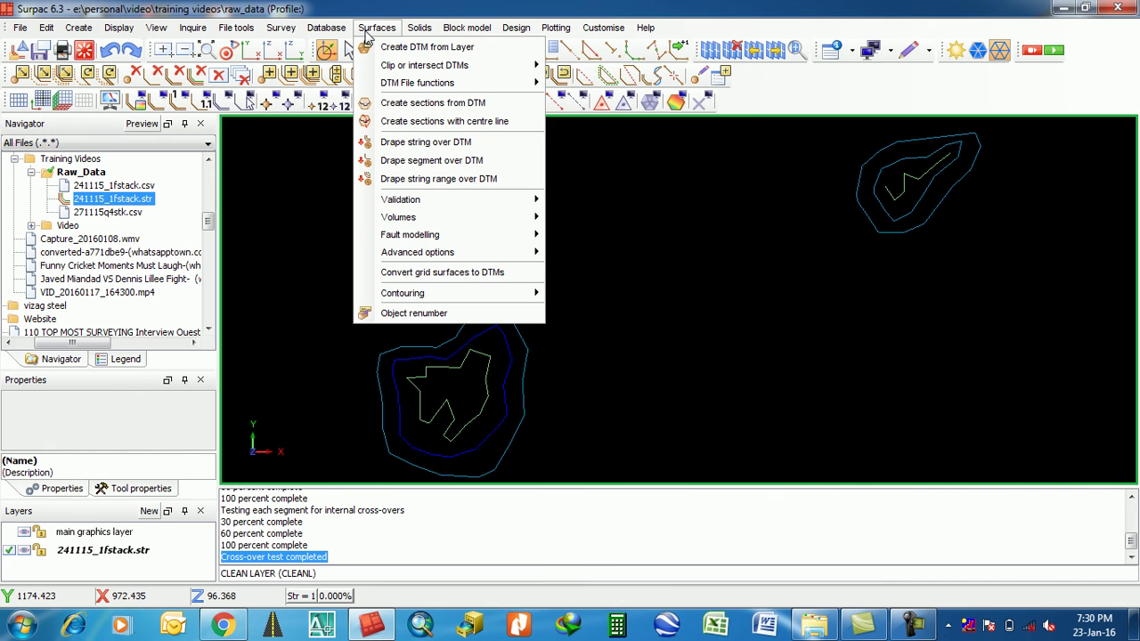
{"action": "left_click", "coordinate": [397, 49]}
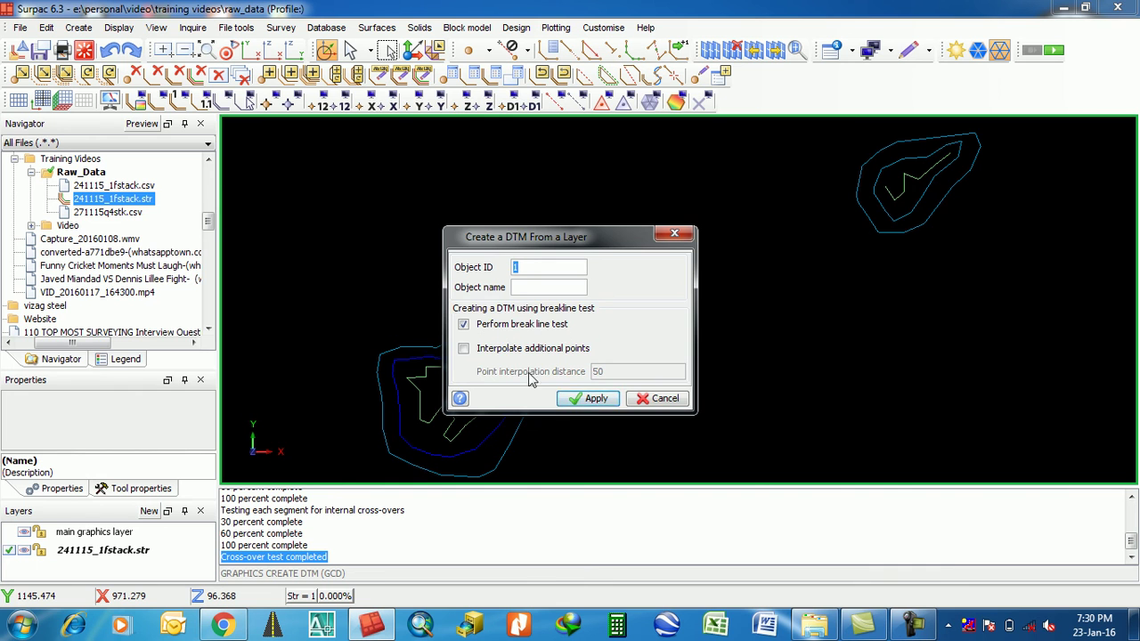
{"action": "left_click", "coordinate": [591, 399]}
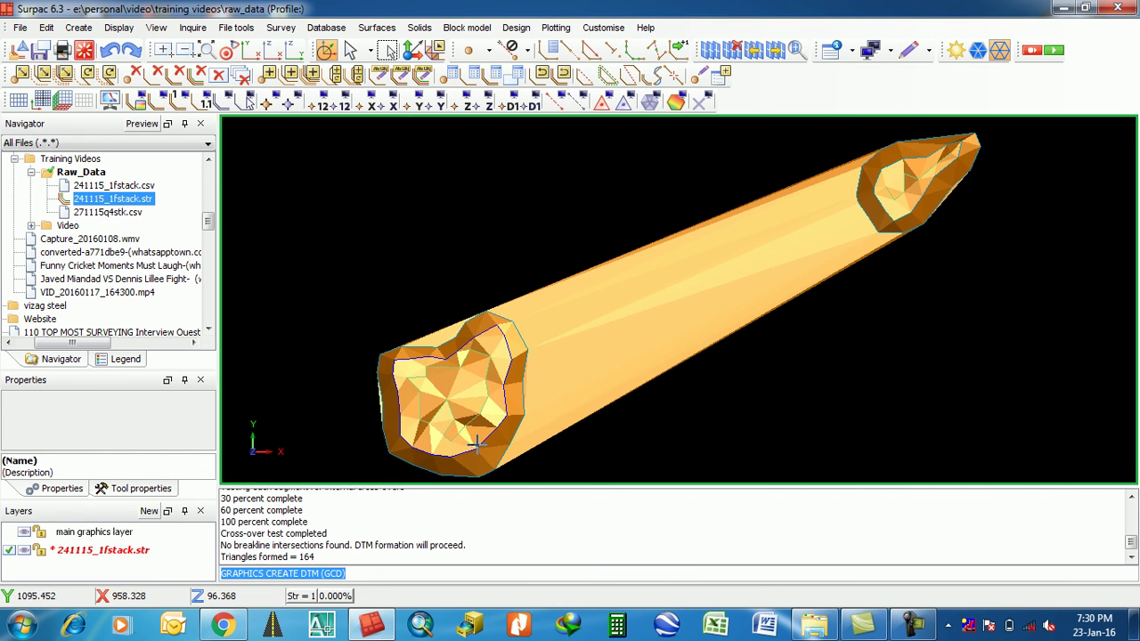
- Orbit and zoom the surface to view it from the side and from the opposite end
{"action": "middle_click_drag", "start_coordinate": [621, 409], "coordinate": [588, 275]}
{"action": "scroll", "coordinate": [531, 330], "scroll_direction": "up", "scroll_amount": 3}
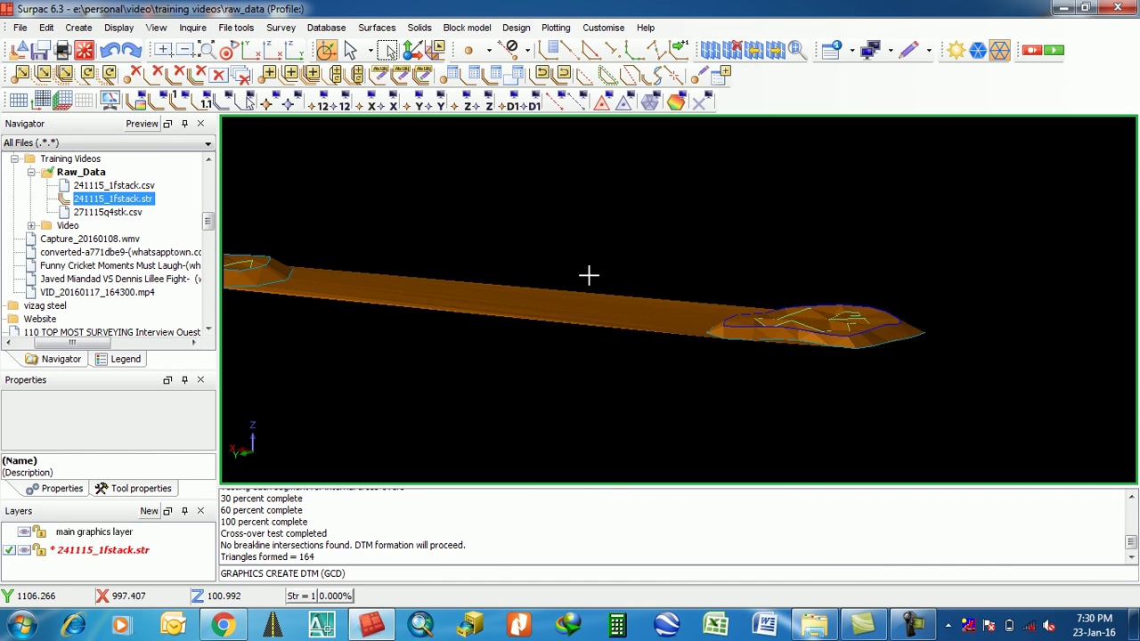
{"action": "middle_click_drag", "start_coordinate": [472, 285], "coordinate": [630, 347]}
{"action": "scroll", "coordinate": [534, 312], "scroll_direction": "up", "scroll_amount": 5}
{"action": "scroll", "coordinate": [605, 288], "scroll_direction": "down", "scroll_amount": 5}
{"action": "middle_click_drag", "start_coordinate": [605, 287], "coordinate": [751, 247]}
{"action": "scroll", "coordinate": [749, 249], "scroll_direction": "down", "scroll_amount": 2}
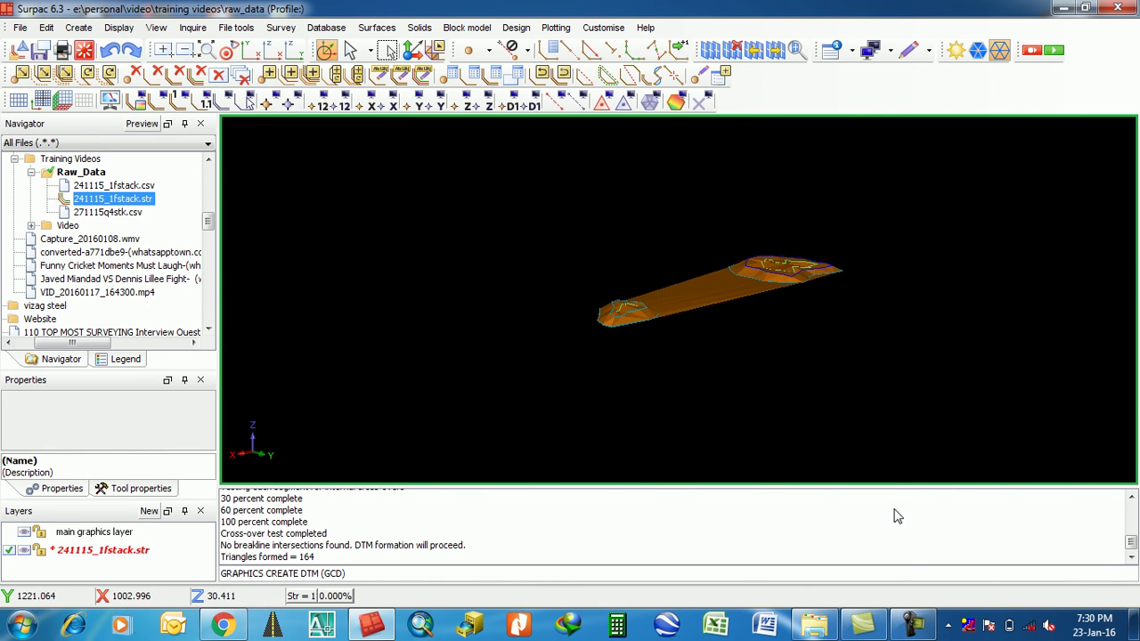
{"action": "middle_click_drag", "start_coordinate": [717, 292], "coordinate": [658, 329]}
- Swing the right-hand mound forward, tilt to an oblique top view, and zoom to inspect the stockpiles
{"action": "middle_click_drag", "start_coordinate": [791, 319], "coordinate": [789, 317]}
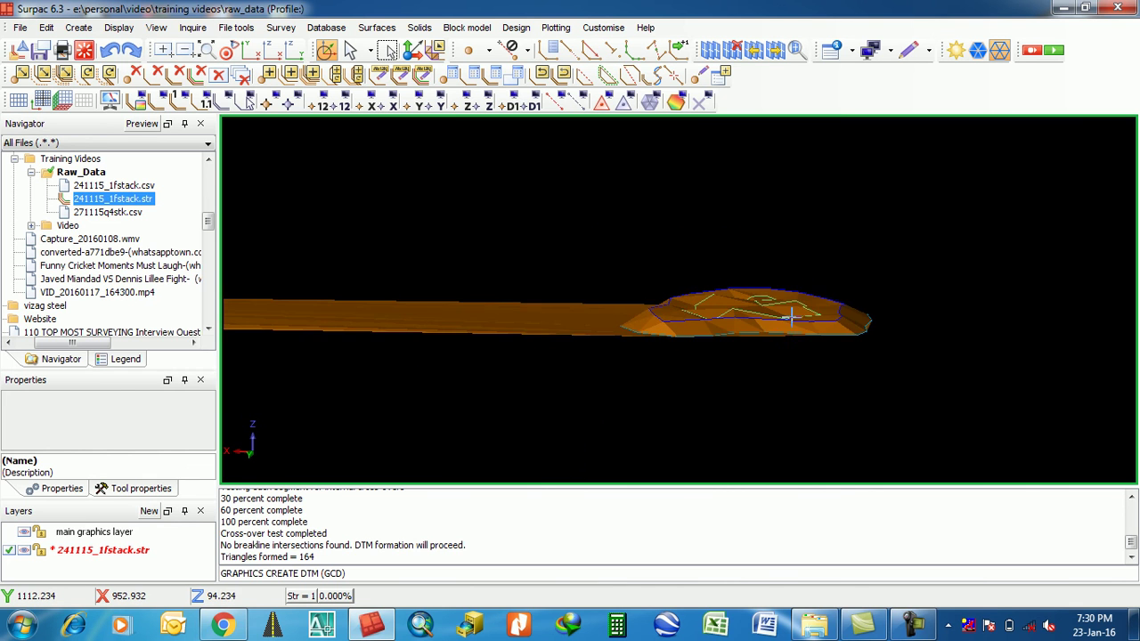
{"action": "middle_click_drag", "start_coordinate": [570, 324], "coordinate": [568, 339]}
{"action": "scroll", "coordinate": [777, 247], "scroll_direction": "up", "scroll_amount": 2}
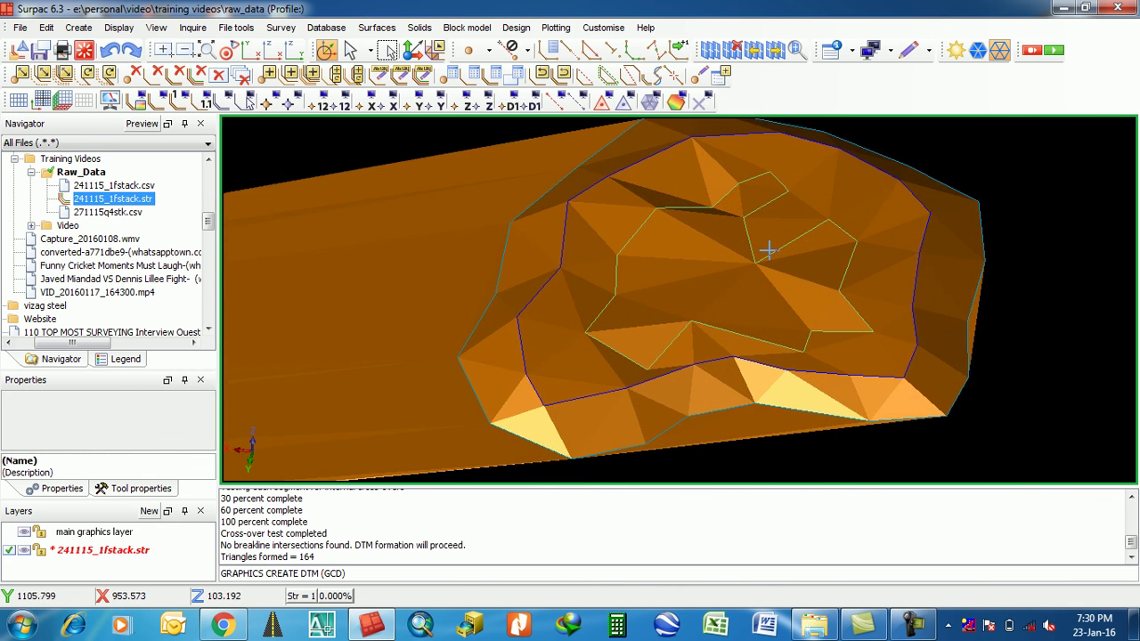
{"action": "scroll", "coordinate": [767, 251], "scroll_direction": "down", "scroll_amount": 3}
{"action": "scroll", "coordinate": [695, 310], "scroll_direction": "up", "scroll_amount": 1}
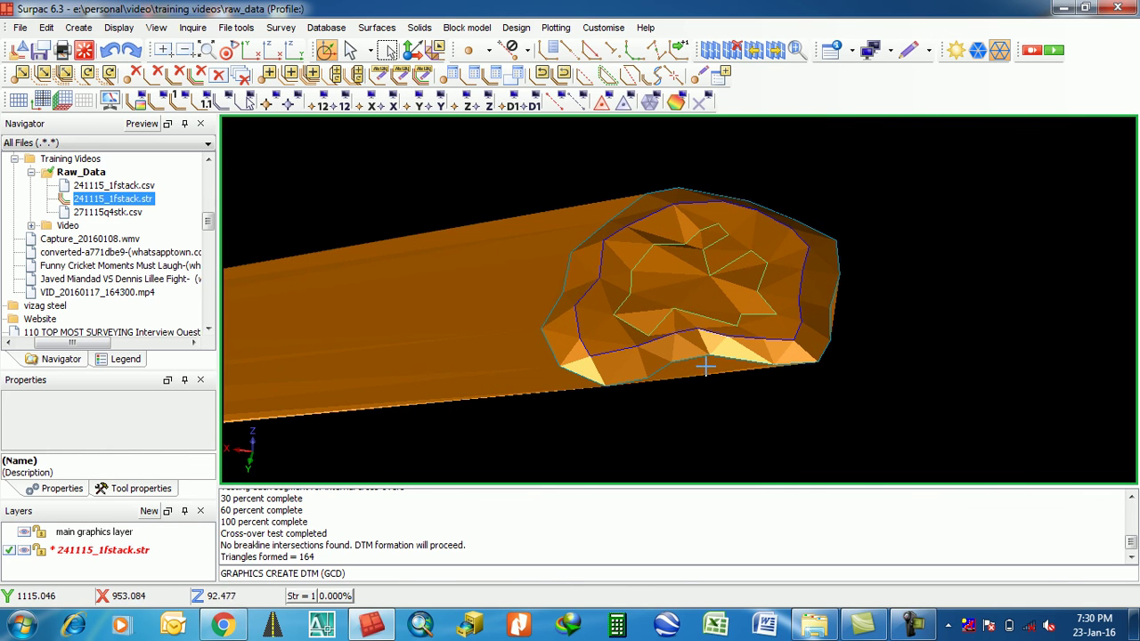
{"action": "scroll", "coordinate": [687, 373], "scroll_direction": "up", "scroll_amount": 2}
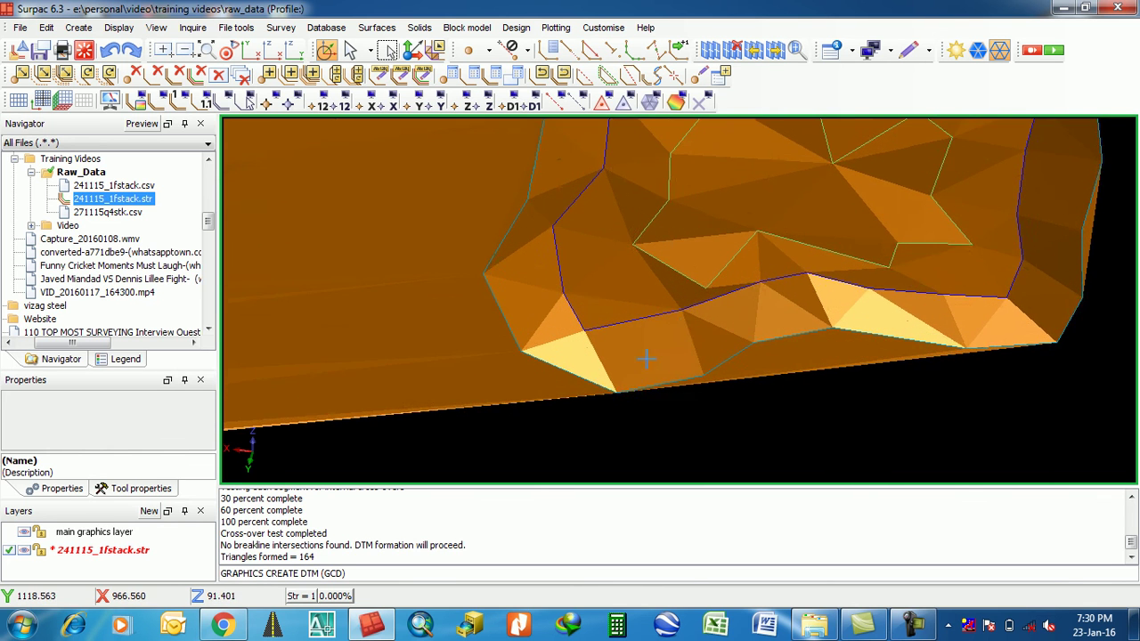
{"action": "scroll", "coordinate": [679, 318], "scroll_direction": "down", "scroll_amount": 2}
{"action": "scroll", "coordinate": [679, 319], "scroll_direction": "down", "scroll_amount": 2}
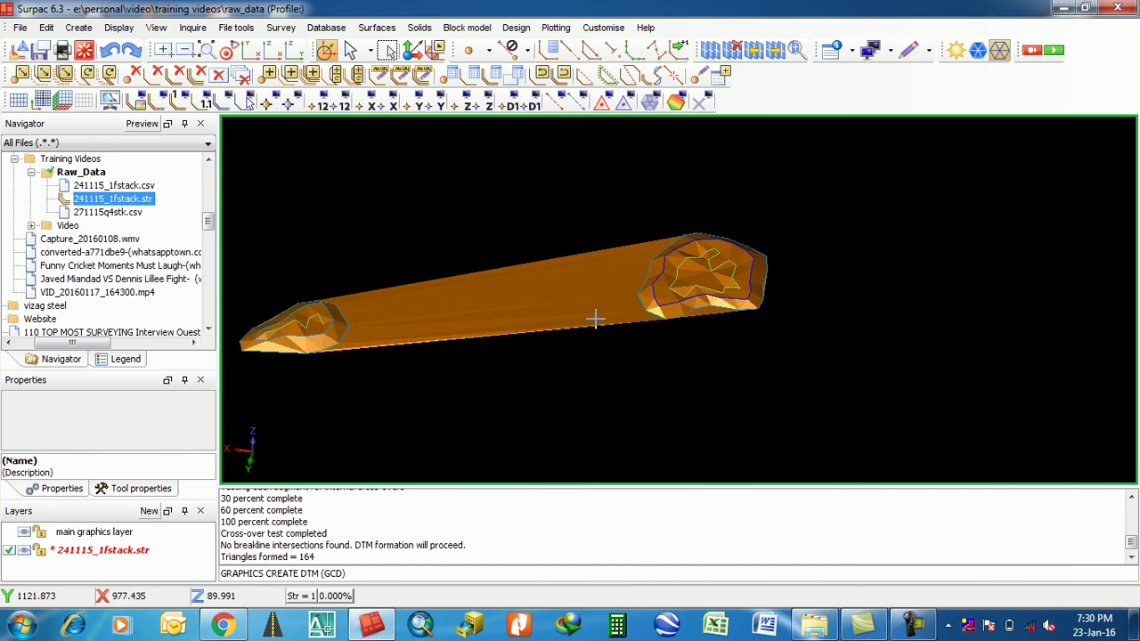
{"action": "scroll", "coordinate": [703, 300], "scroll_direction": "up", "scroll_amount": 1}
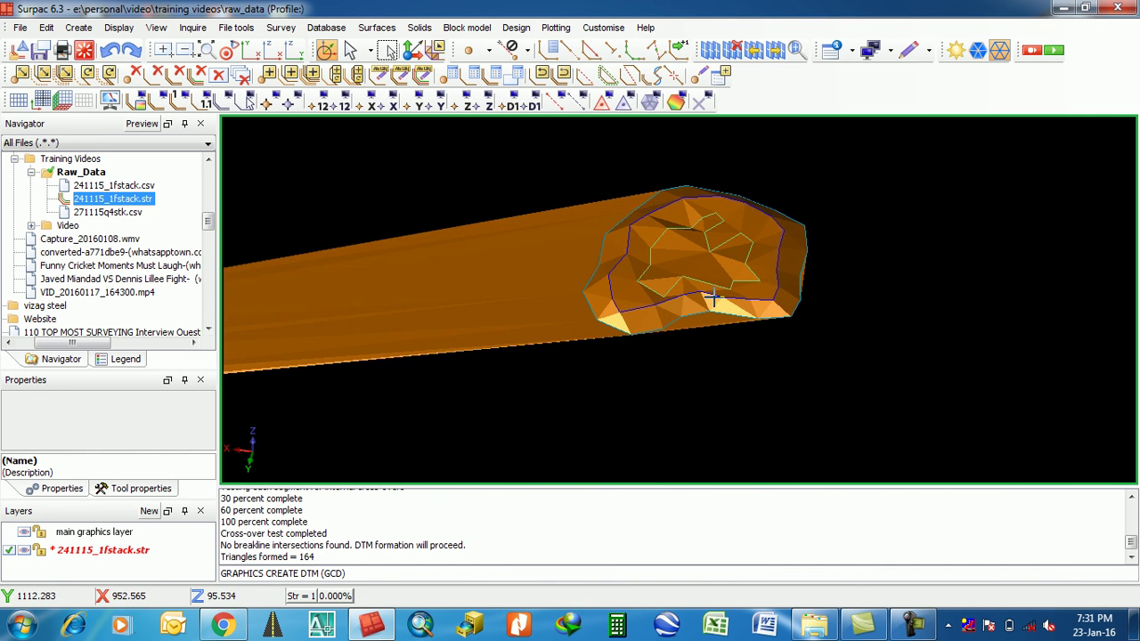
{"action": "scroll", "coordinate": [743, 309], "scroll_direction": "up", "scroll_amount": 2}
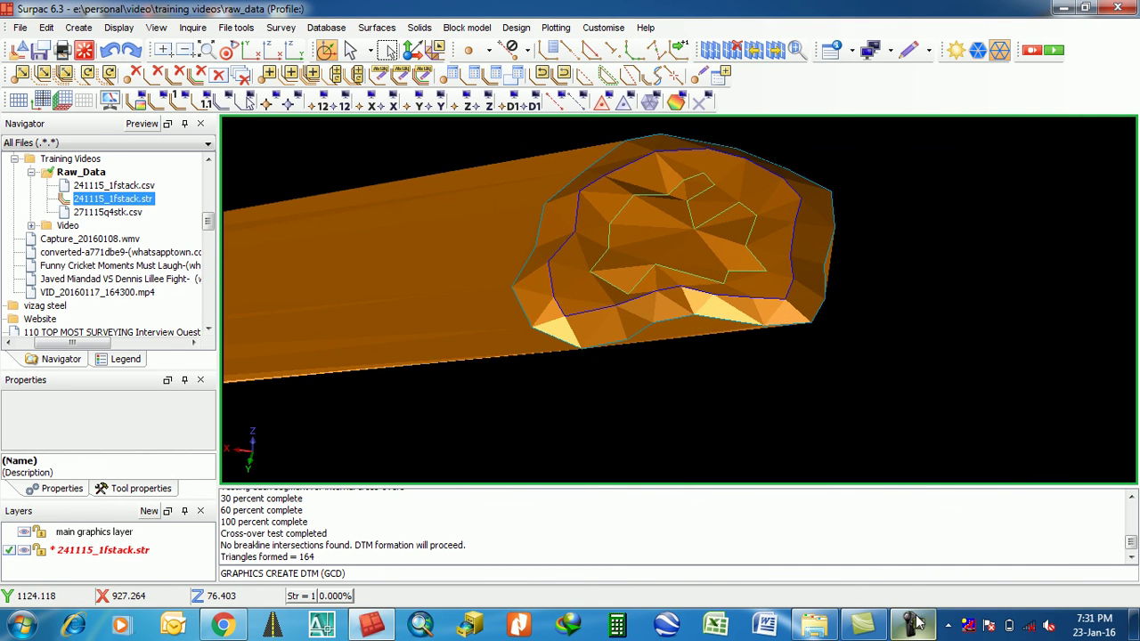
{"action": "mouse_move", "coordinate": [912, 622]}
{"action": "left_click", "coordinate": [913, 562]}
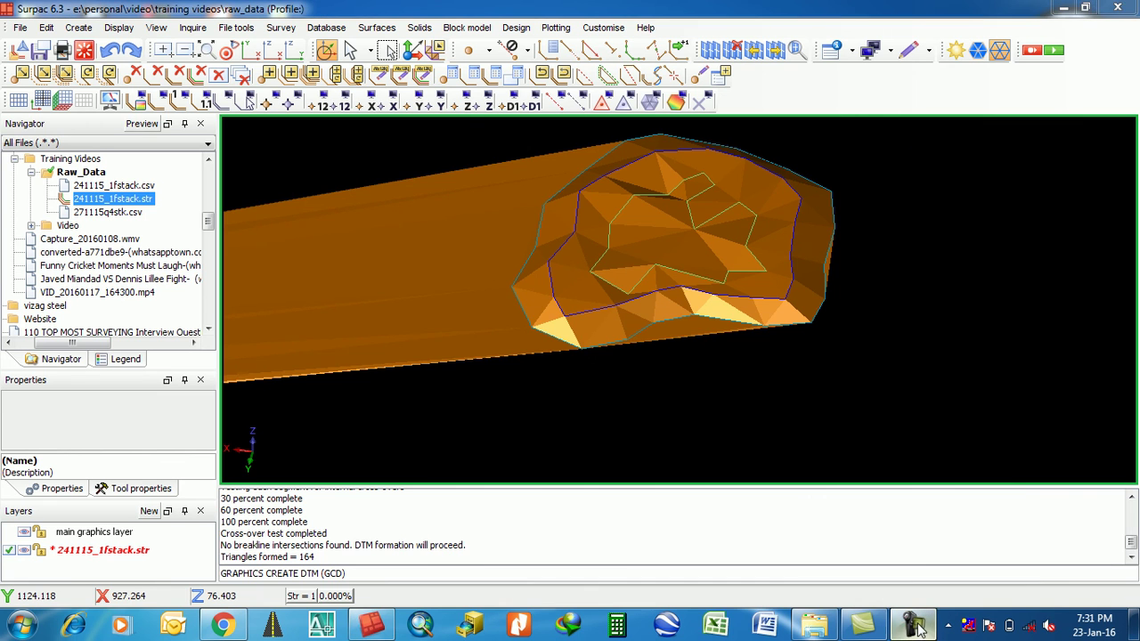